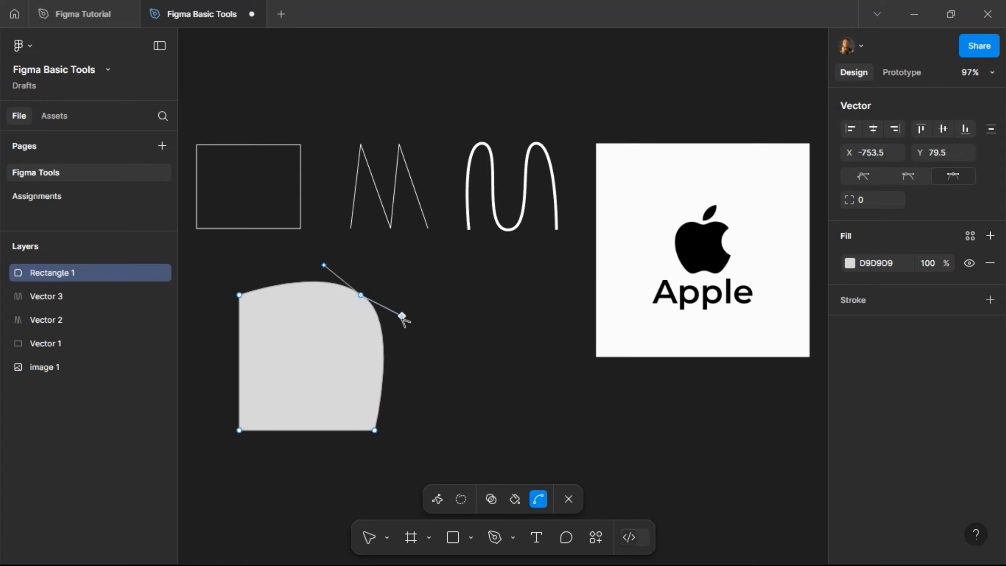
# Step: Bend the grey rectangle's upper-right corner into a smooth outward curve, making the shape about 225 × 212, and leave vector editing
pyautogui.moveTo(368, 356)
pyautogui.mouseDown()
pyautogui.moveTo(287, 343)
pyautogui.moveTo(387, 333)
pyautogui.moveTo(392, 288)
pyautogui.moveTo(394, 303)
pyautogui.moveTo(323, 319)
pyautogui.moveTo(383, 339)
pyautogui.moveTo(387, 297)
pyautogui.moveTo(387, 337)
pyautogui.moveTo(317, 340)
pyautogui.moveTo(368, 352)
pyautogui.mouseUp()
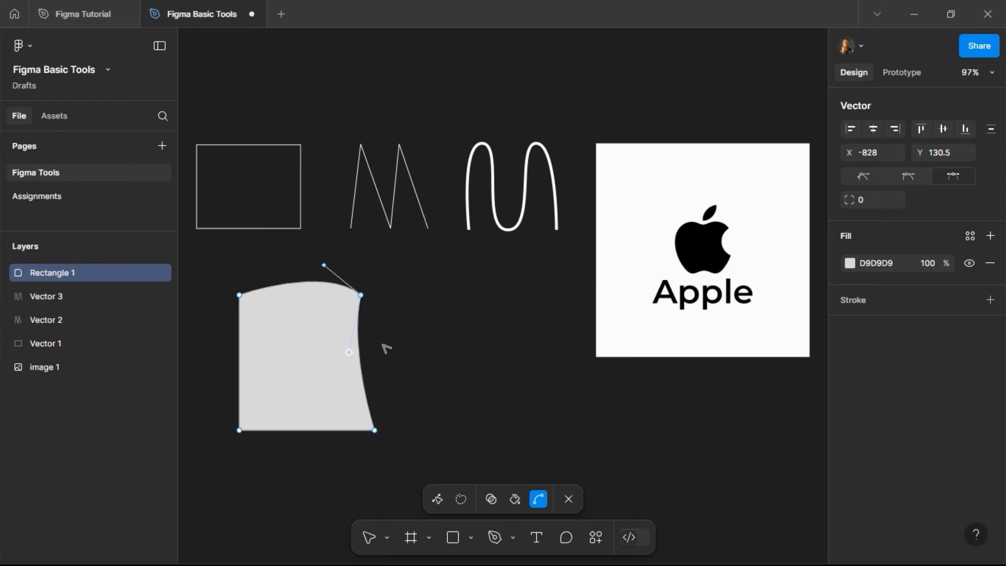
pyautogui.moveTo(360, 295)
pyautogui.mouseDown()
pyautogui.moveTo(386, 336)
pyautogui.moveTo(348, 360)
pyautogui.moveTo(407, 322)
pyautogui.moveTo(422, 325)
pyautogui.moveTo(386, 359)
pyautogui.moveTo(400, 357)
pyautogui.moveTo(447, 303)
pyautogui.moveTo(389, 377)
pyautogui.moveTo(449, 328)
pyautogui.moveTo(449, 342)
pyautogui.moveTo(438, 331)
pyautogui.mouseUp()
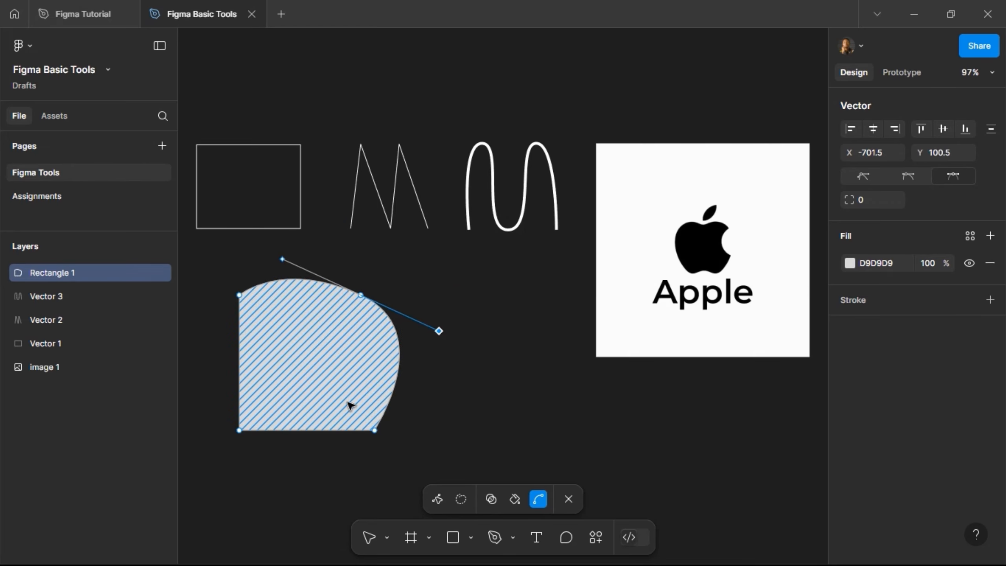
pyautogui.press('Escape')
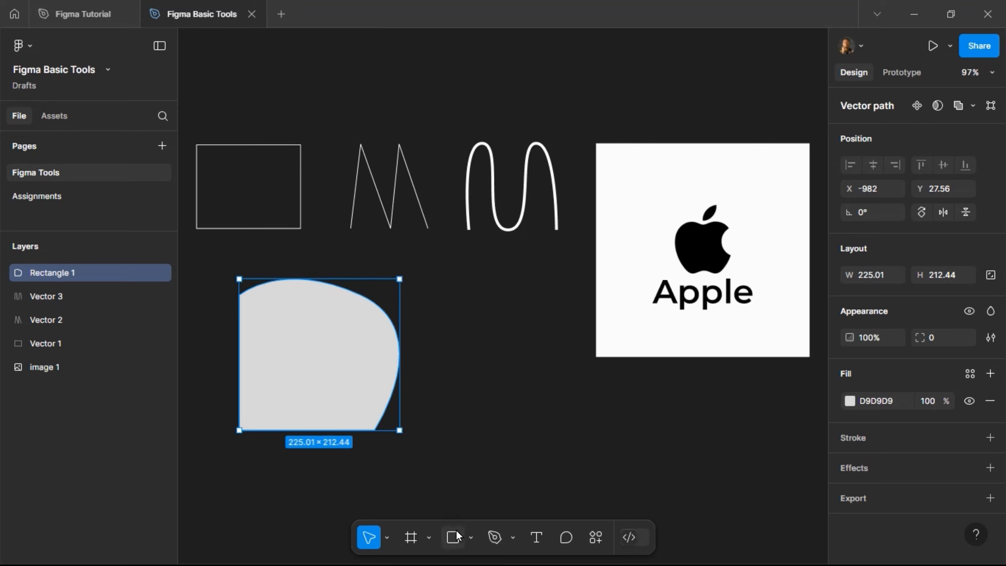
# Step: Reopen the curved grey shape for vector editing and toggle its fill off and on with the Paint bucket
pyautogui.doubleClick(343, 340)
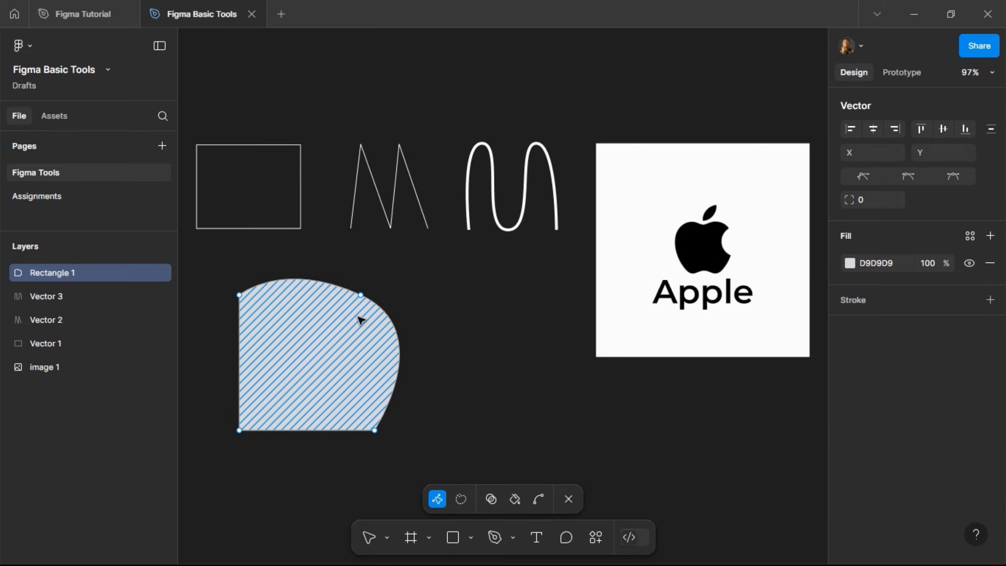
pyautogui.click(515, 499)
pyautogui.click(317, 374)
pyautogui.click(312, 371)
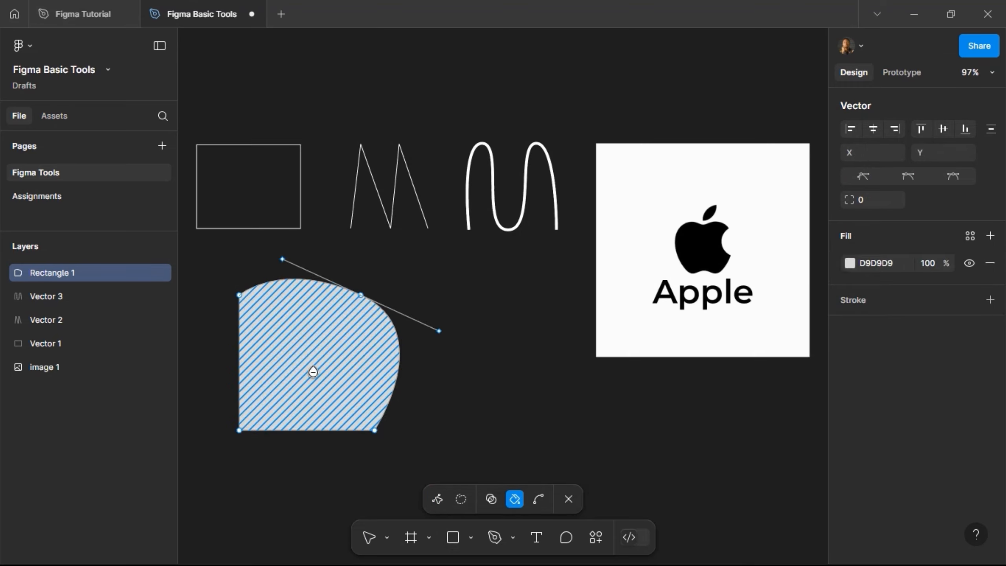
pyautogui.click(321, 402)
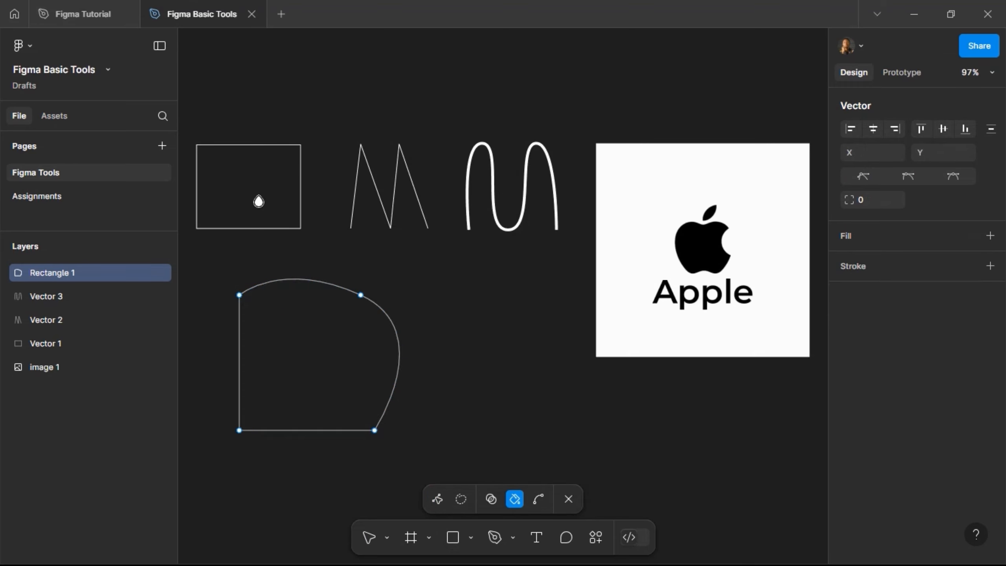
pyautogui.click(318, 367)
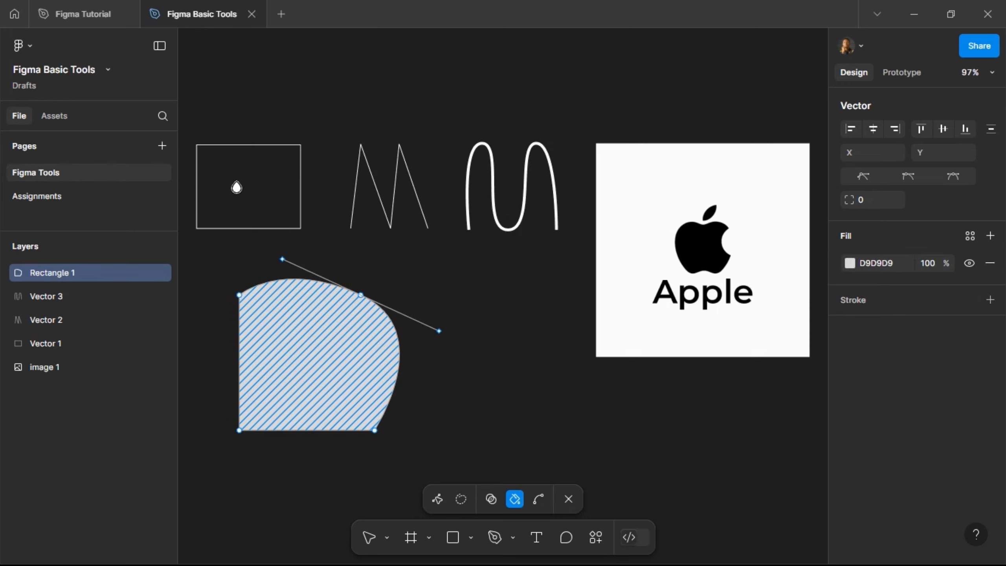
pyautogui.click(322, 343)
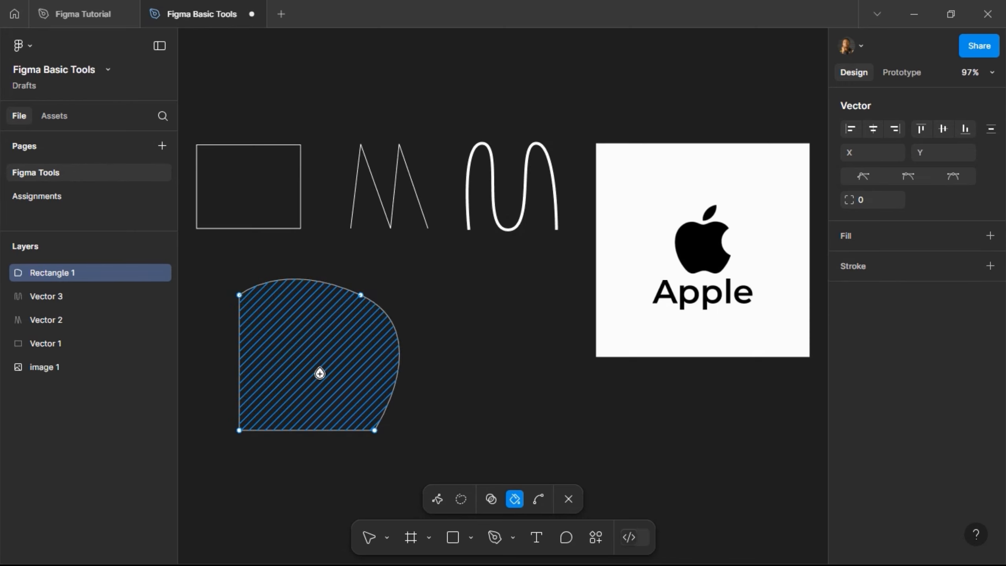
# Step: Leave vector editing and delete the curved shape
pyautogui.press('Escape')
pyautogui.press('Delete')
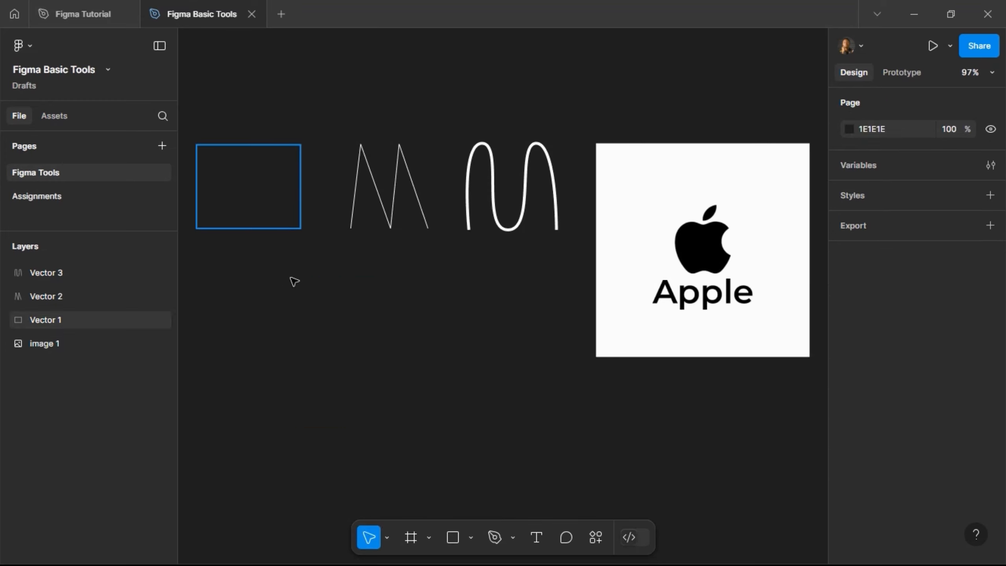
# Step: Test the Paint bucket inside the thin outlined rectangle Vector 1, toggling its fill on and off, and leave vector editing
pyautogui.press('Return')
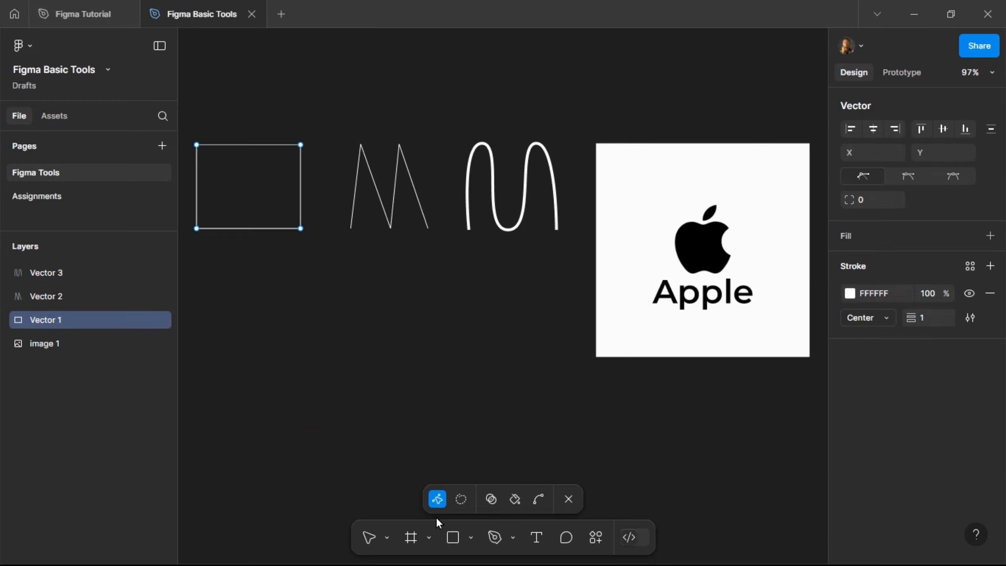
pyautogui.click(514, 499)
pyautogui.click(250, 200)
pyautogui.click(262, 200)
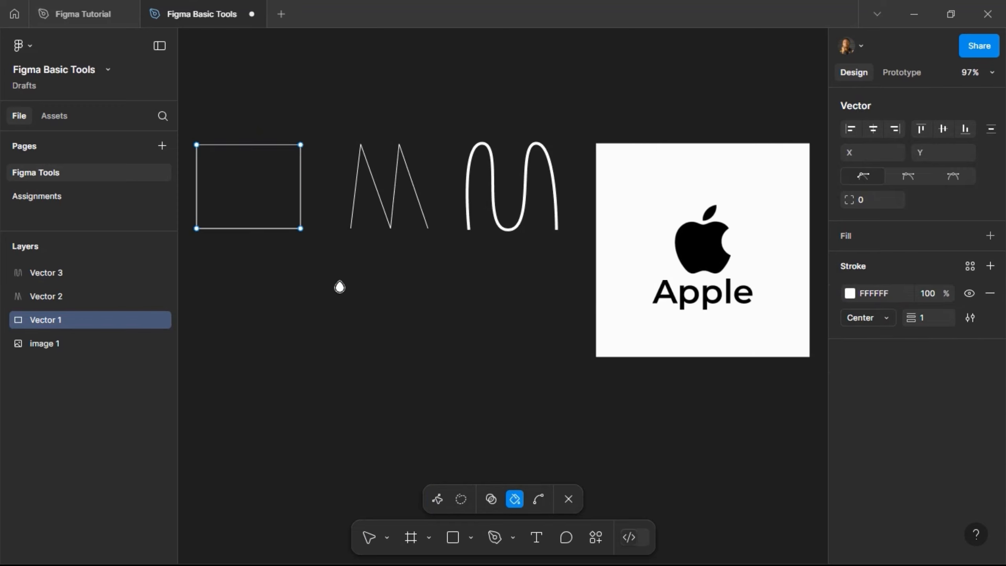
pyautogui.click(249, 191)
pyautogui.click(269, 184)
pyautogui.click(568, 499)
pyautogui.press('Return')
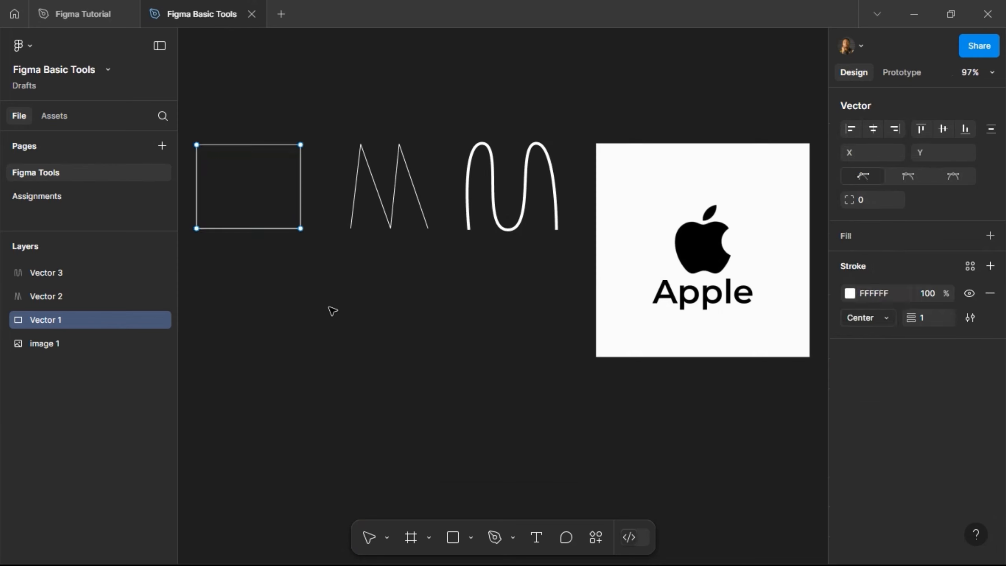
pyautogui.press('Escape')
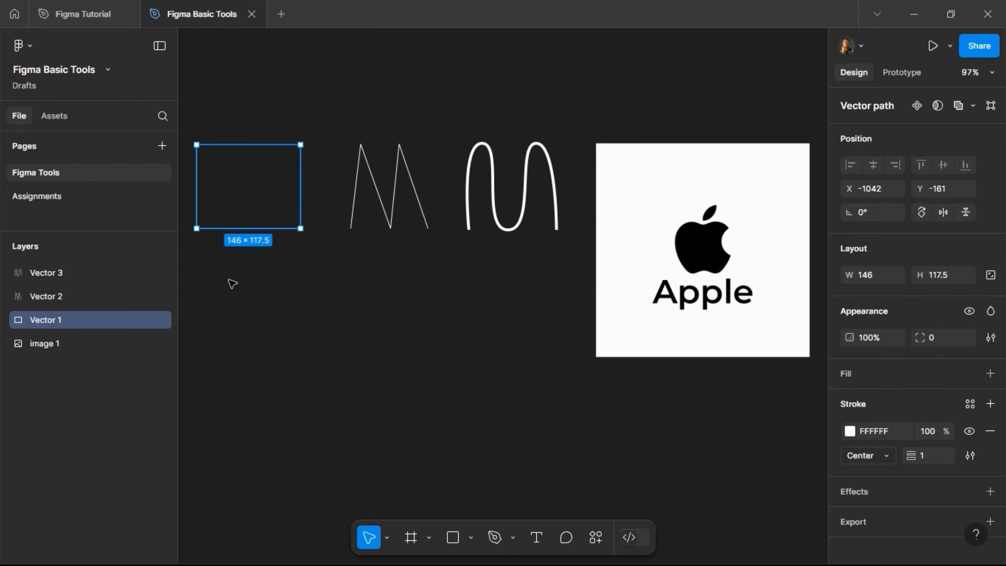
# Step: Draw a closed rectangle about 143.5 × 114 with the Pen tool below the thin outlined rectangle
pyautogui.scroll(3, 212, 253)
pyautogui.moveTo(237, 258); pyautogui.dragTo(313, 311)
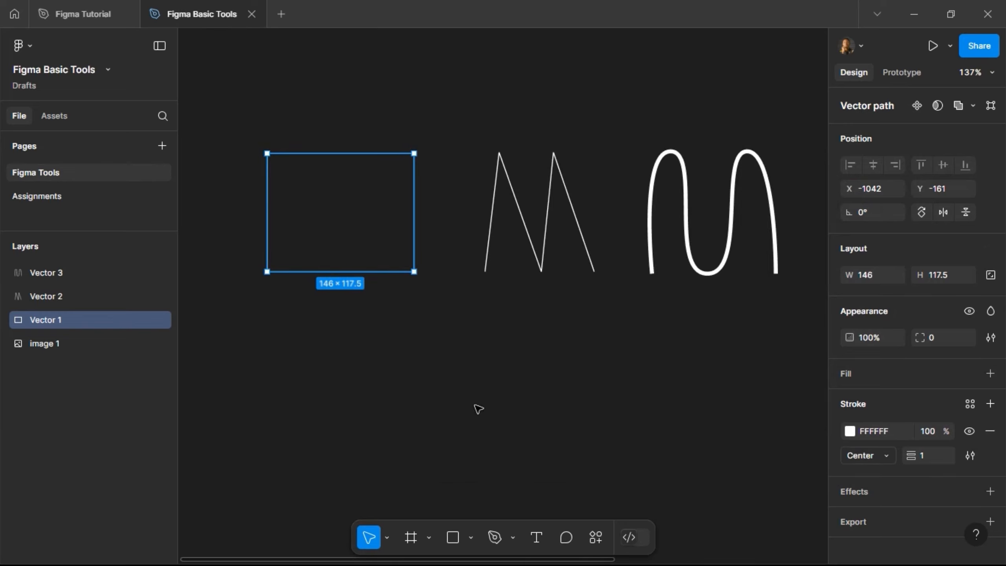
pyautogui.click(495, 538)
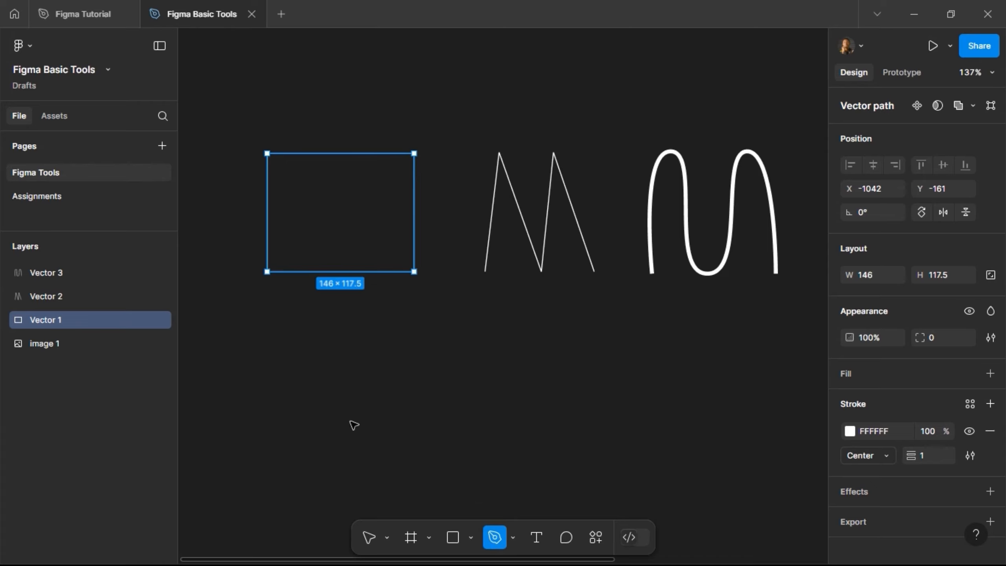
pyautogui.click(269, 315)
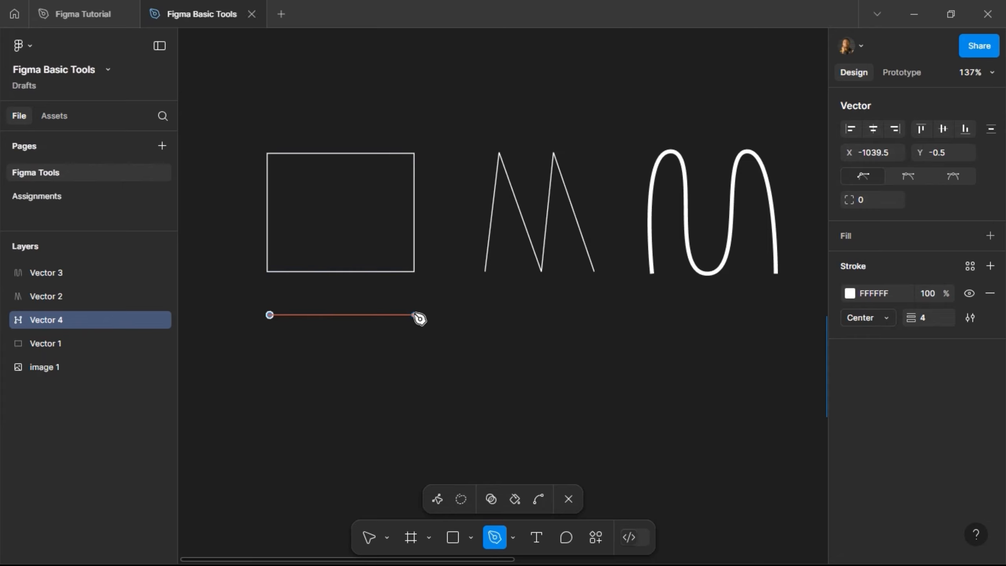
pyautogui.click(414, 314)
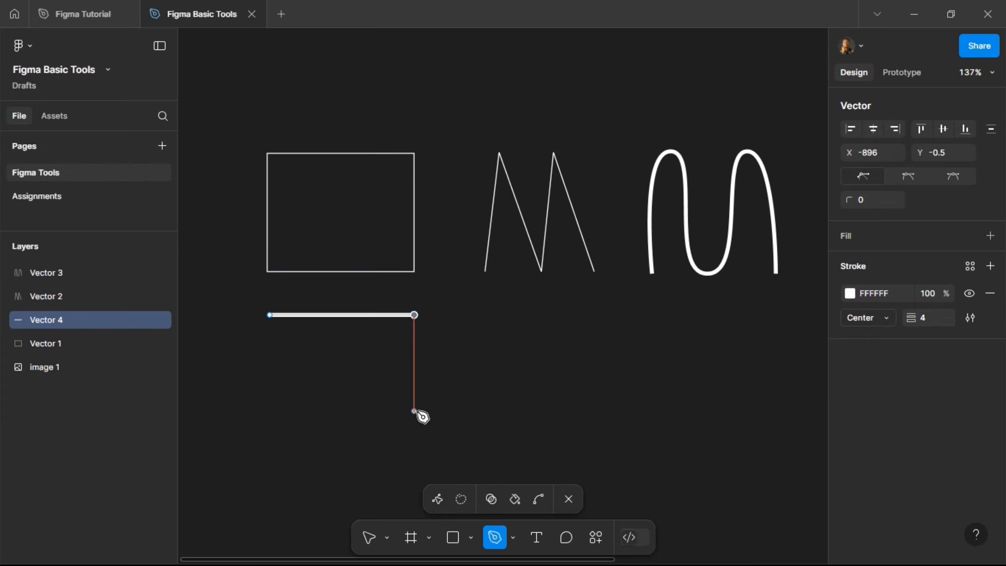
pyautogui.click(413, 429)
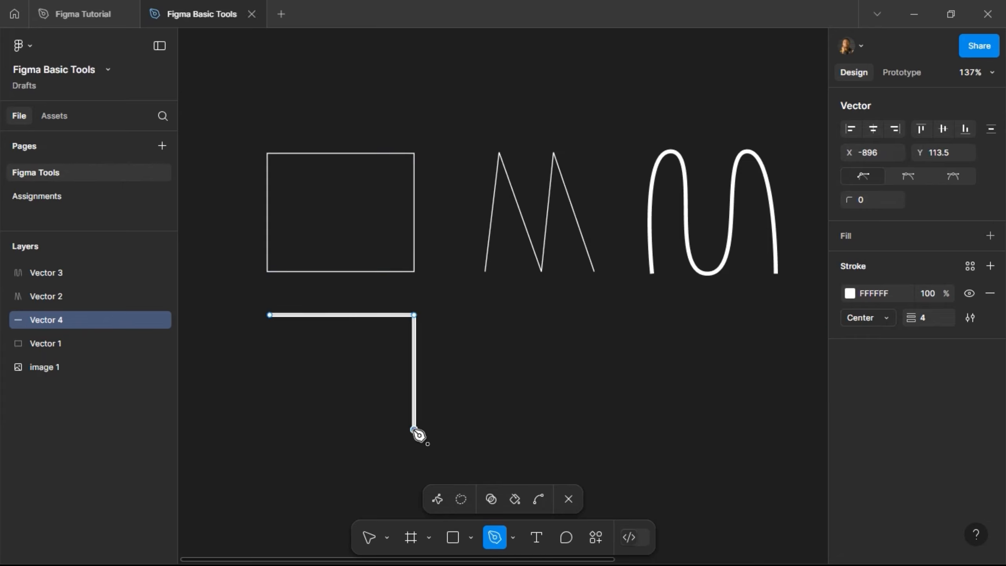
pyautogui.click(269, 429)
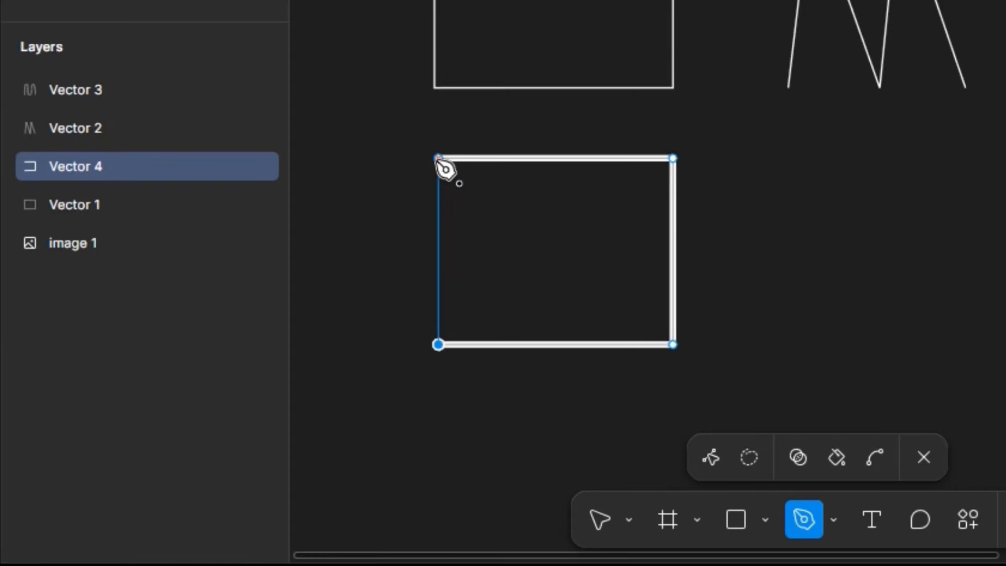
pyautogui.click(438, 158)
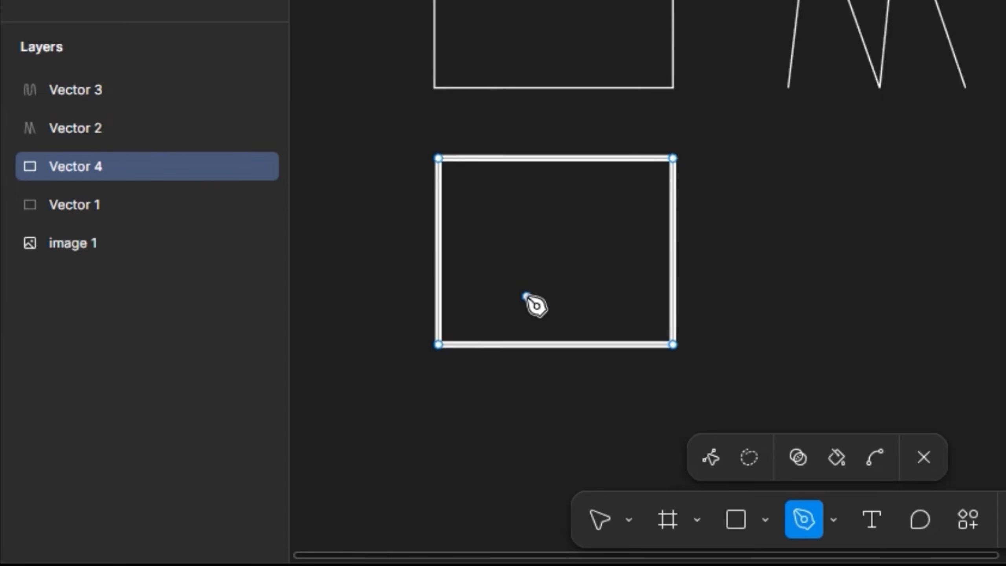
pyautogui.press('Escape')
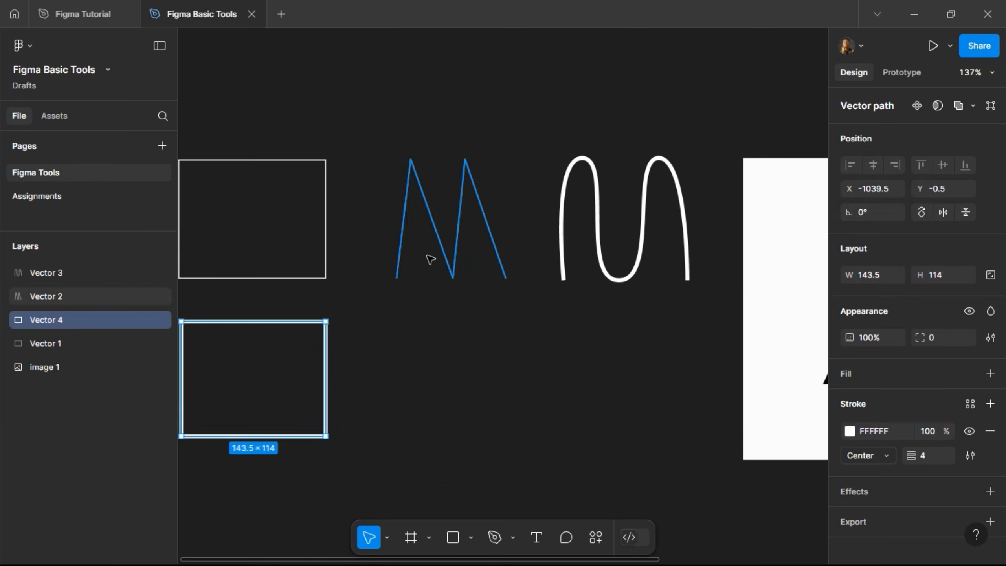
# Step: Draw a separate open M-shaped zigzag about 165 × 123 with the Pen tool beside the thick rectangle
pyautogui.press('p')
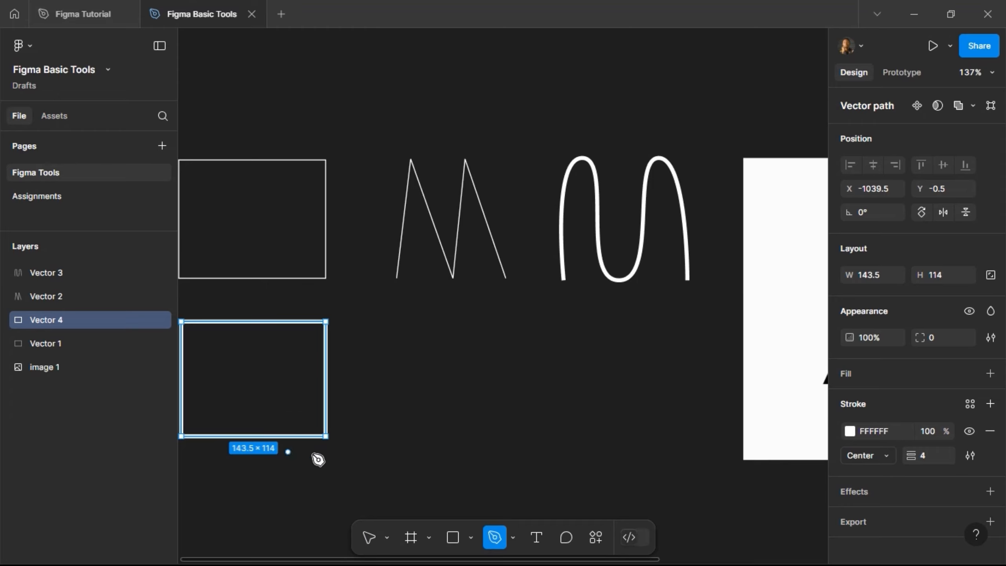
pyautogui.moveTo(285, 360); pyautogui.dragTo(345, 358)
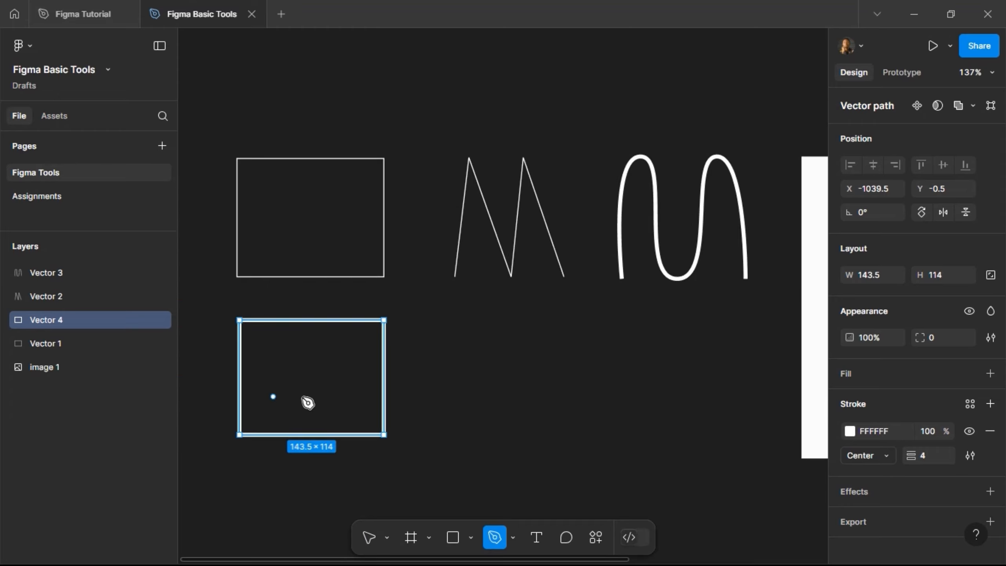
pyautogui.click(429, 436)
pyautogui.click(462, 318)
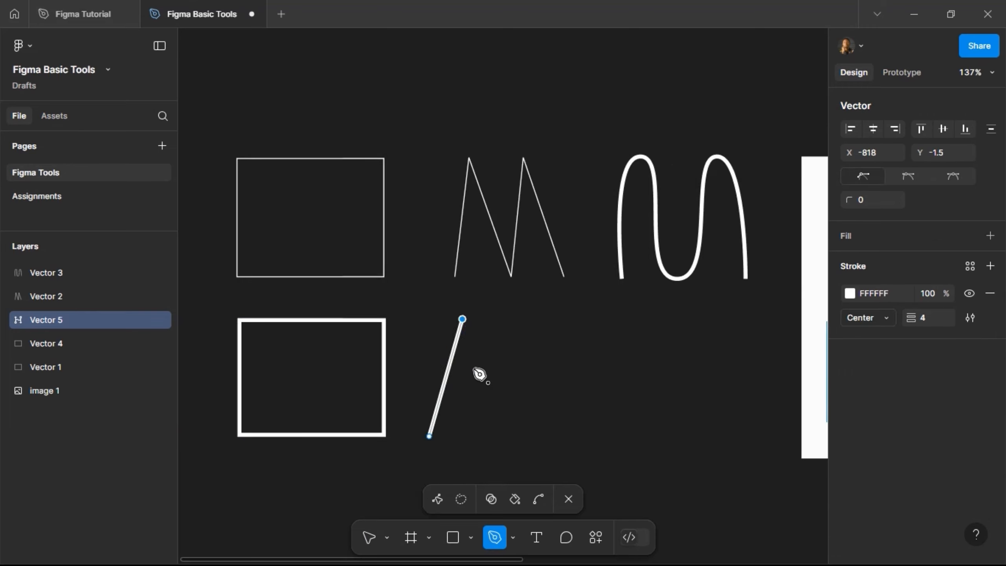
pyautogui.click(506, 442)
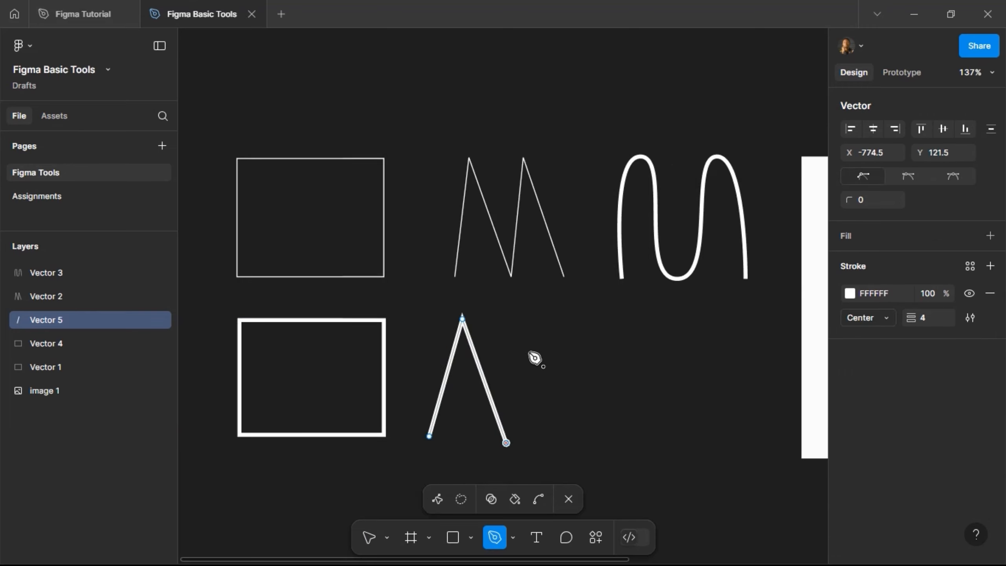
pyautogui.click(528, 317)
pyautogui.click(595, 442)
pyautogui.press('Escape')
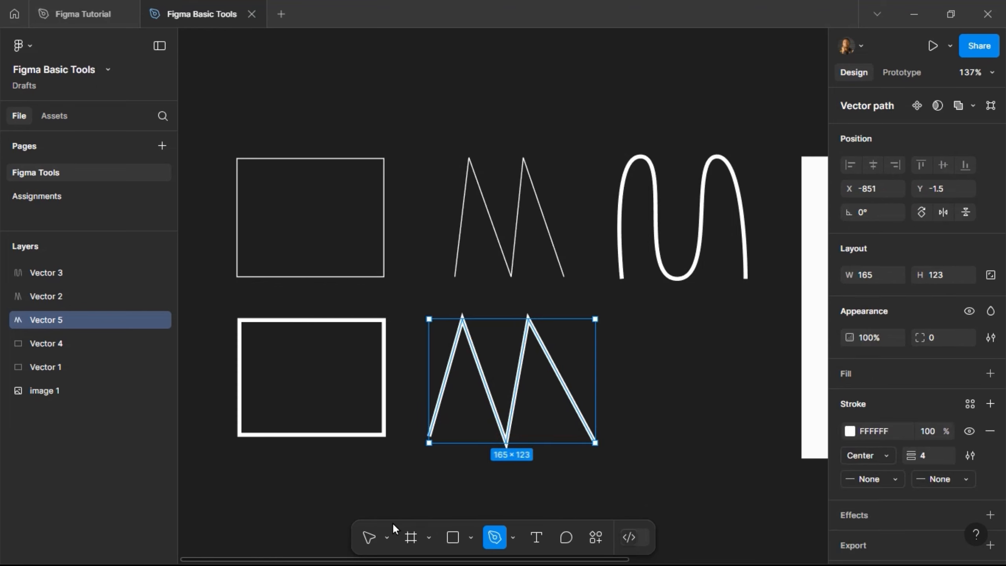
# Step: Delete the separate thick M-shaped zigzag, undo the deletion once, and delete it again
pyautogui.click(368, 536)
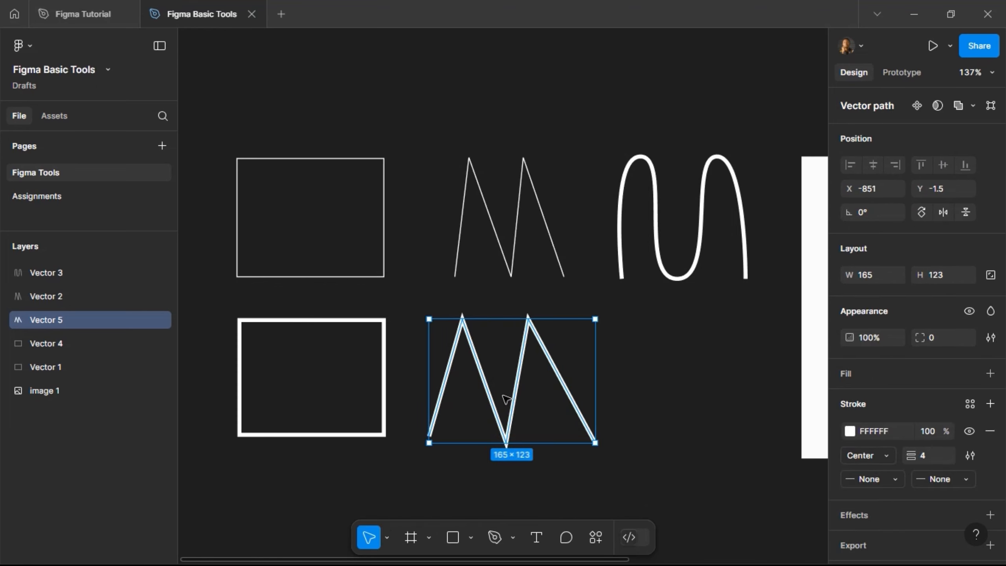
pyautogui.press('Delete')
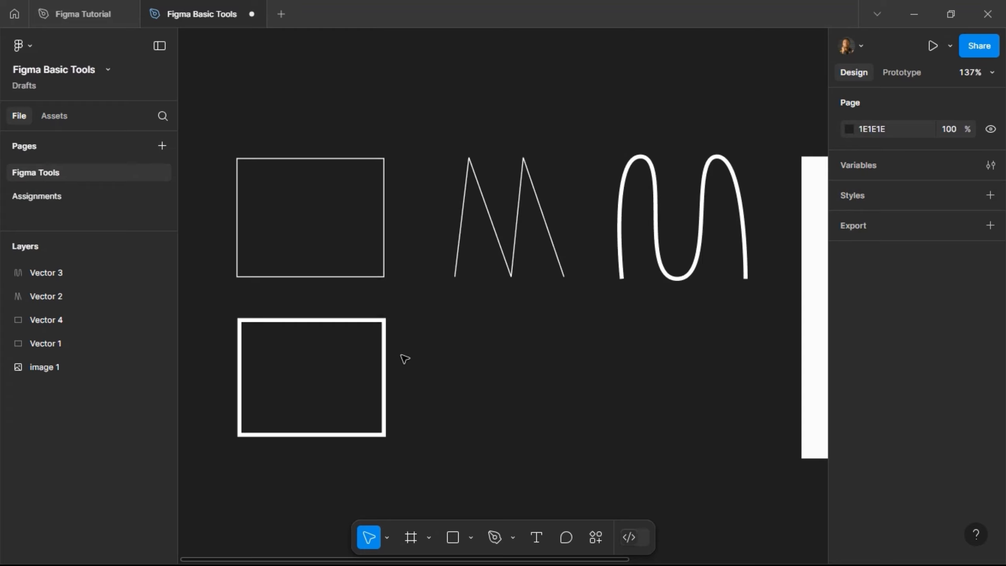
pyautogui.hotkey('ctrl', 'z')
pyautogui.press('Delete')
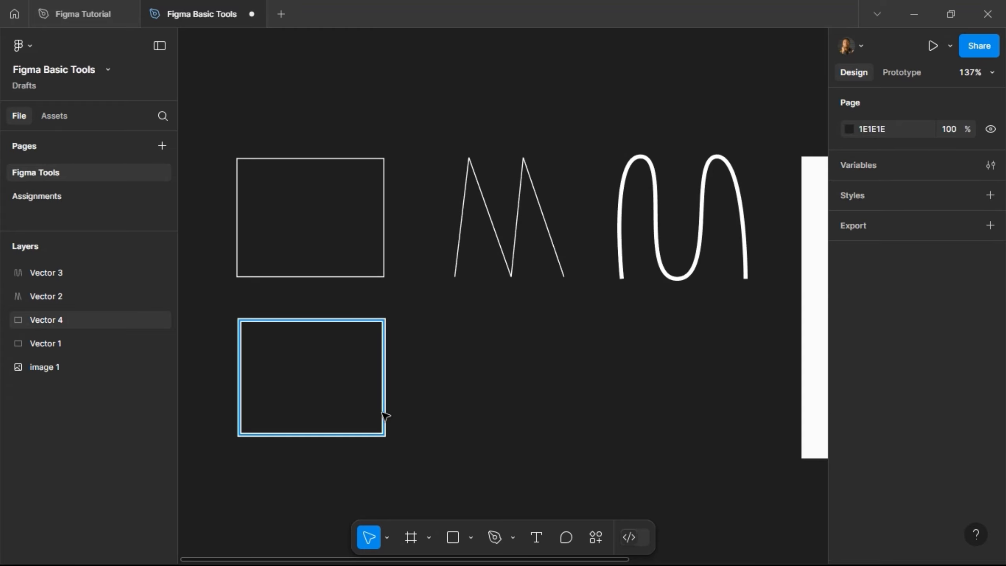
# Step: Edit the thick rectangle's vector and add an open M-shaped zigzag beside it with the Pen tool, making the combined vector about 319 × 123
pyautogui.click(385, 416)
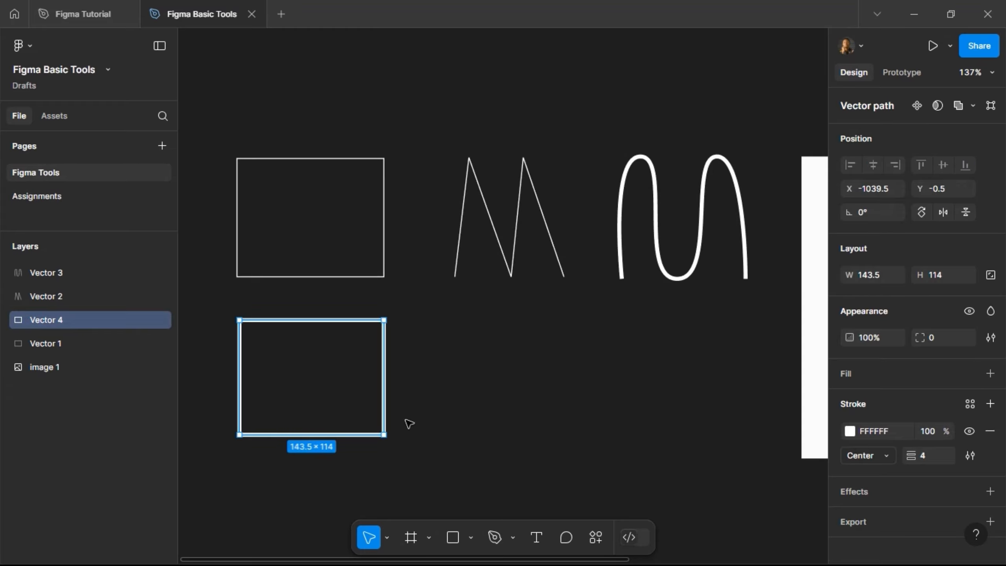
pyautogui.press('Return')
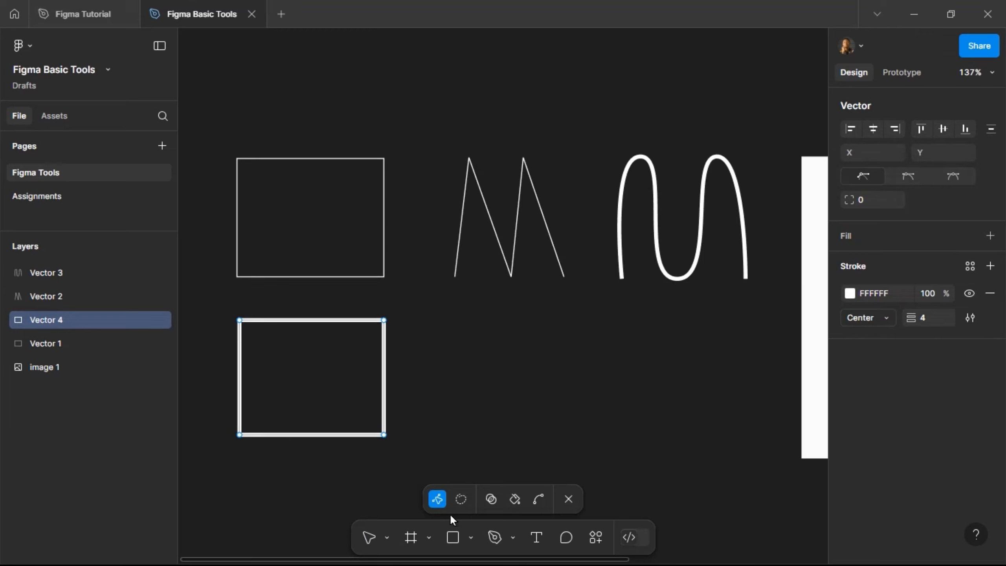
pyautogui.click(495, 538)
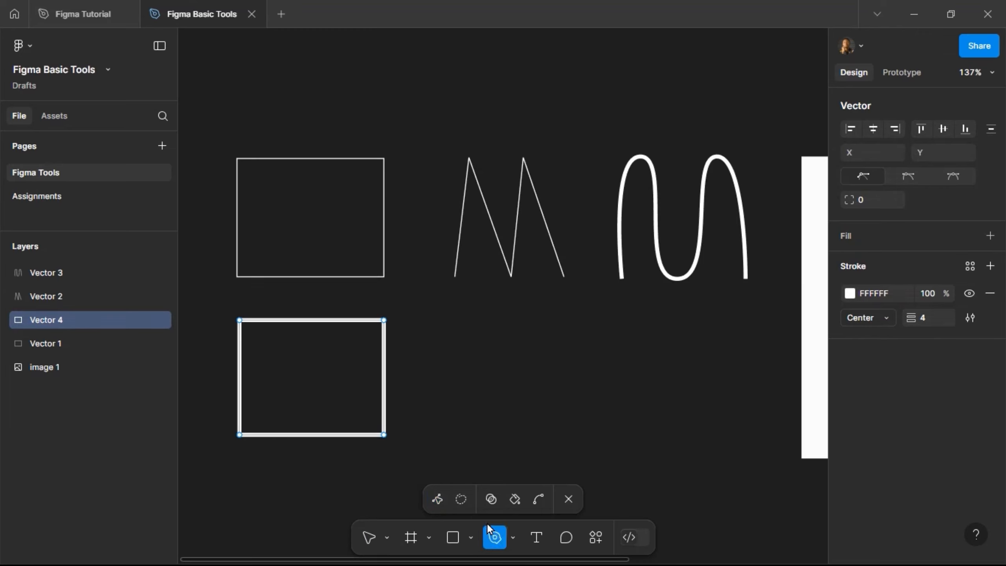
pyautogui.click(430, 435)
pyautogui.click(457, 318)
pyautogui.click(498, 434)
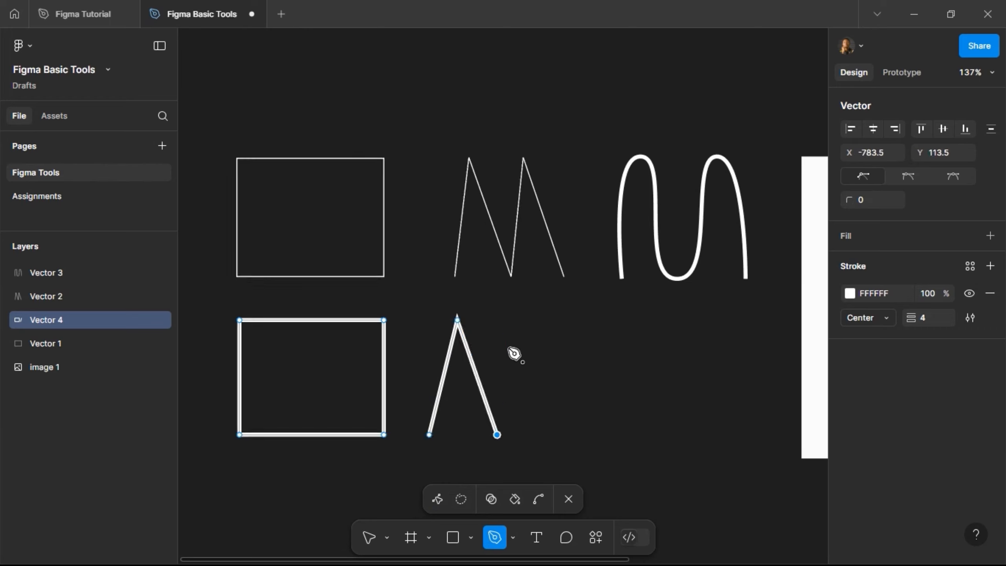
pyautogui.click(516, 311)
pyautogui.click(560, 435)
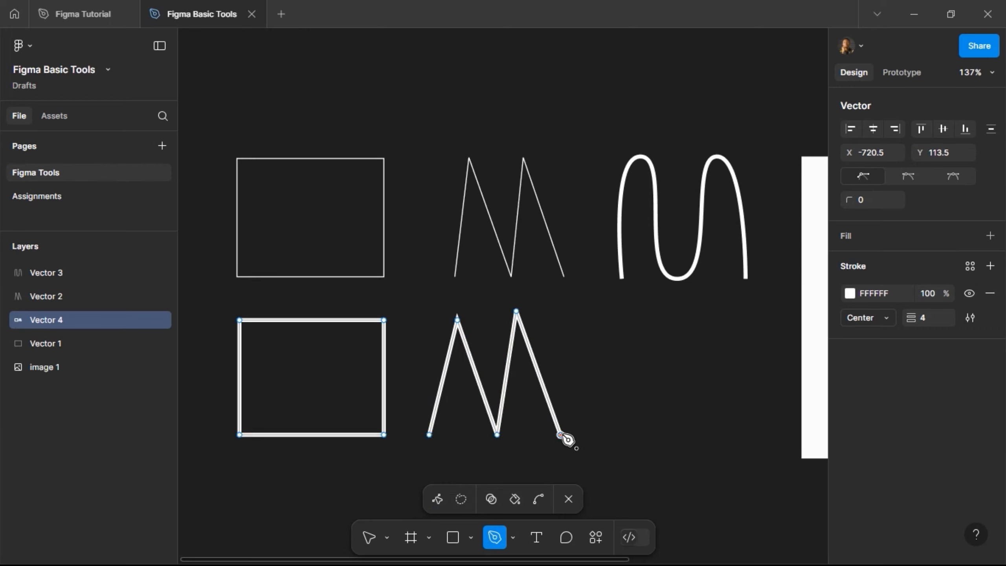
pyautogui.moveTo(561, 435); pyautogui.dragTo(565, 447)
pyautogui.press('Escape')
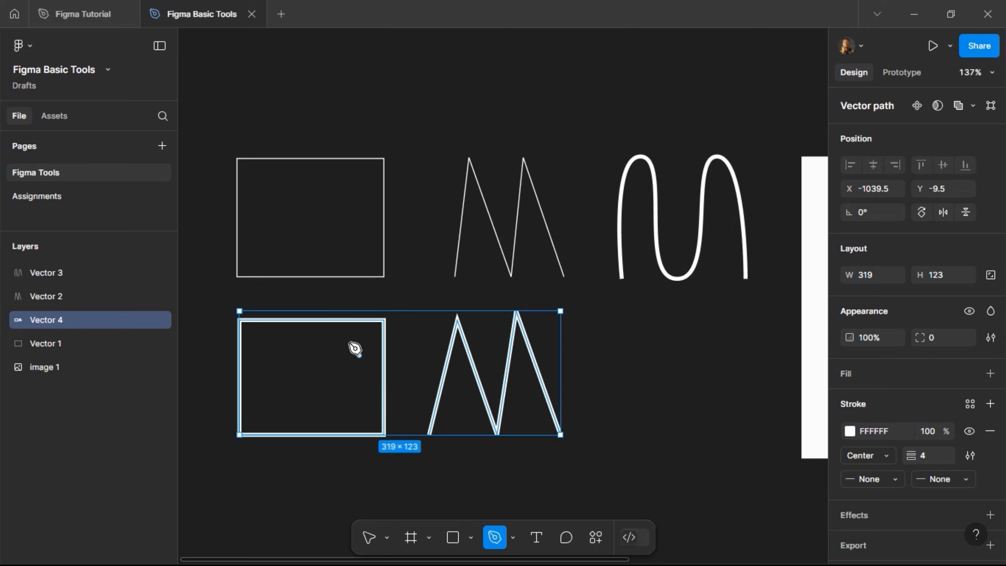
# Step: Remove all the M-shaped zigzag segments from the combined vector, keeping only the thick rectangle, and leave vector editing
pyautogui.press('Return')
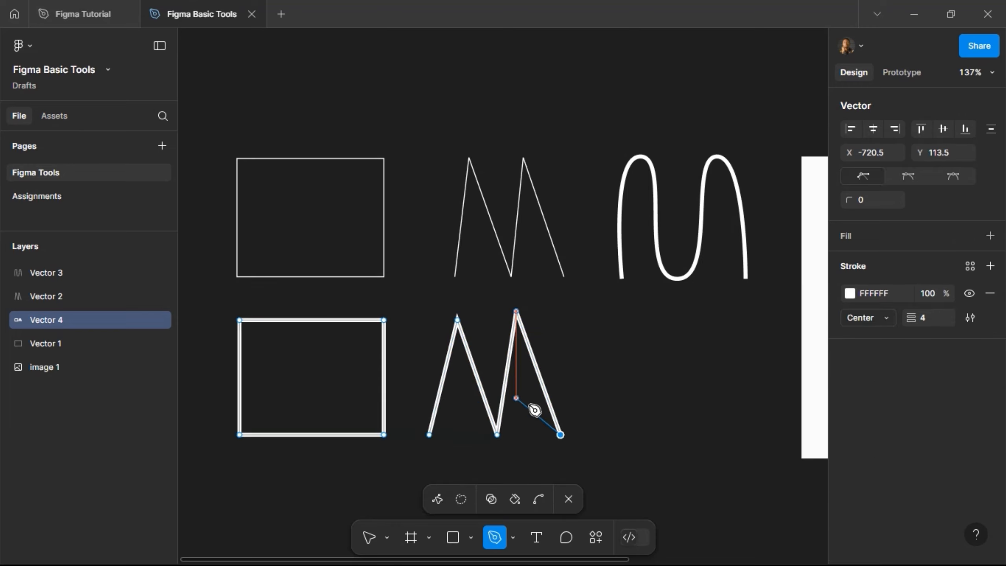
pyautogui.press('Escape')
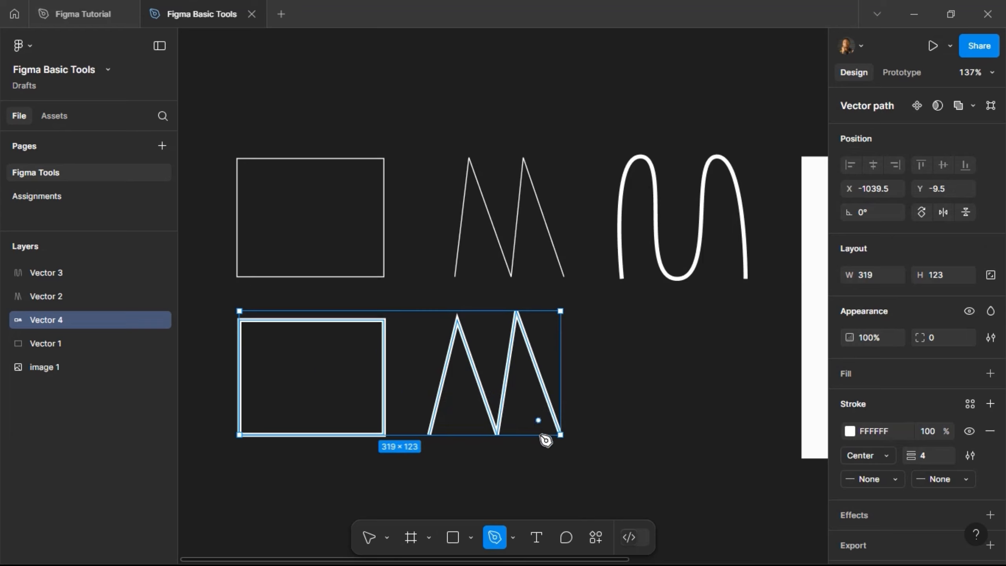
pyautogui.press('BackSpace')
pyautogui.press('BackSpace')
pyautogui.press('BackSpace')
pyautogui.press('BackSpace')
pyautogui.press('BackSpace')
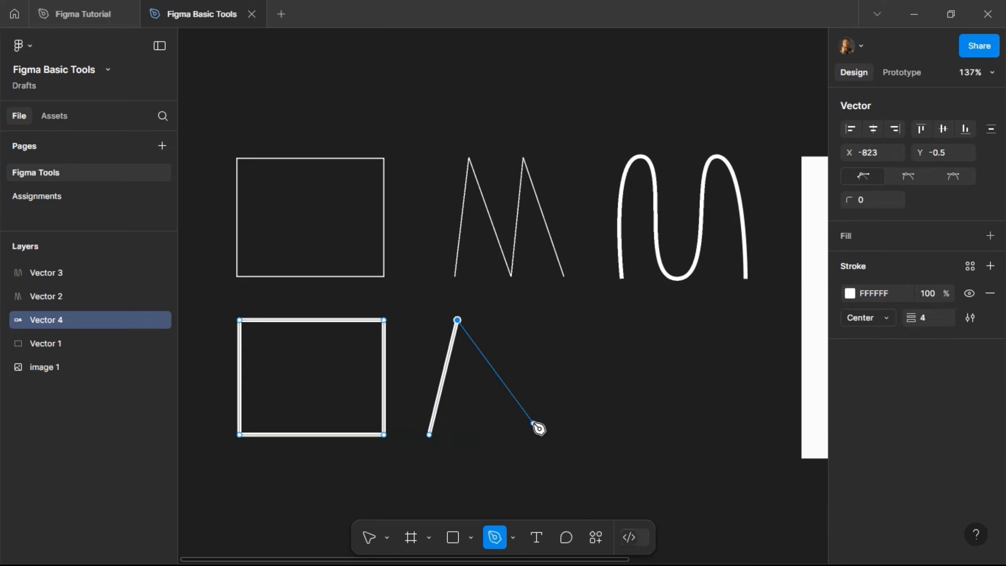
pyautogui.press('Escape')
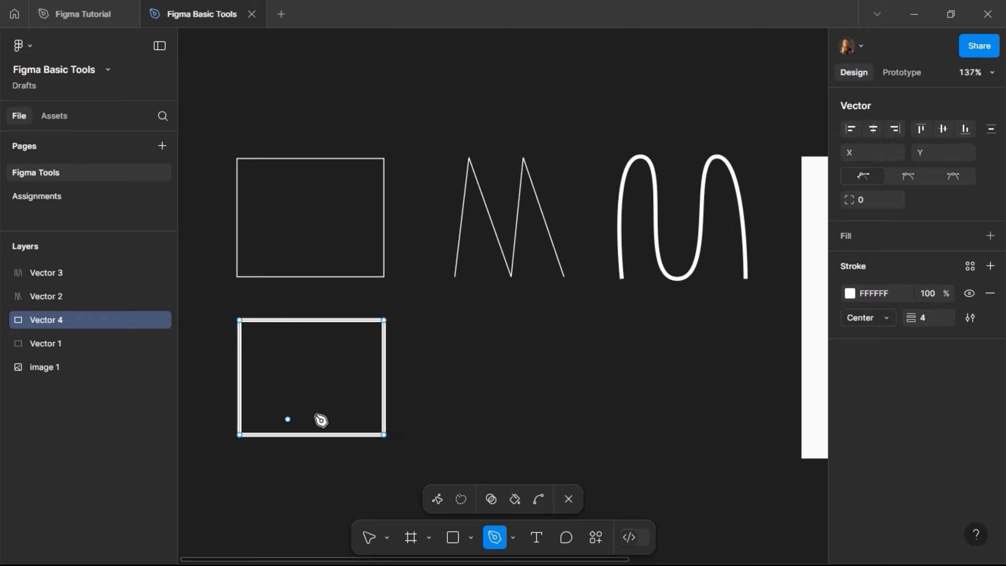
pyautogui.click(368, 539)
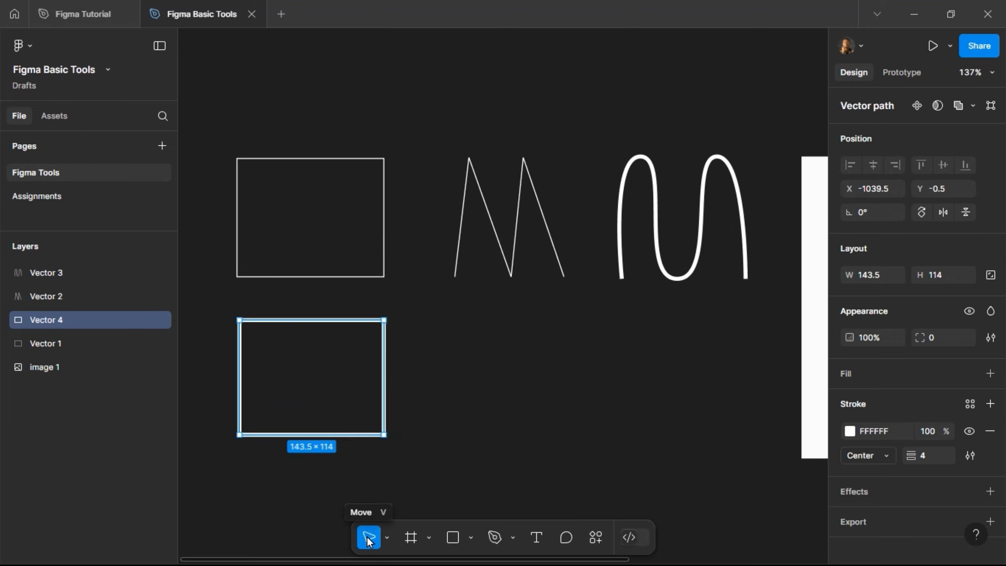
pyautogui.click(430, 452)
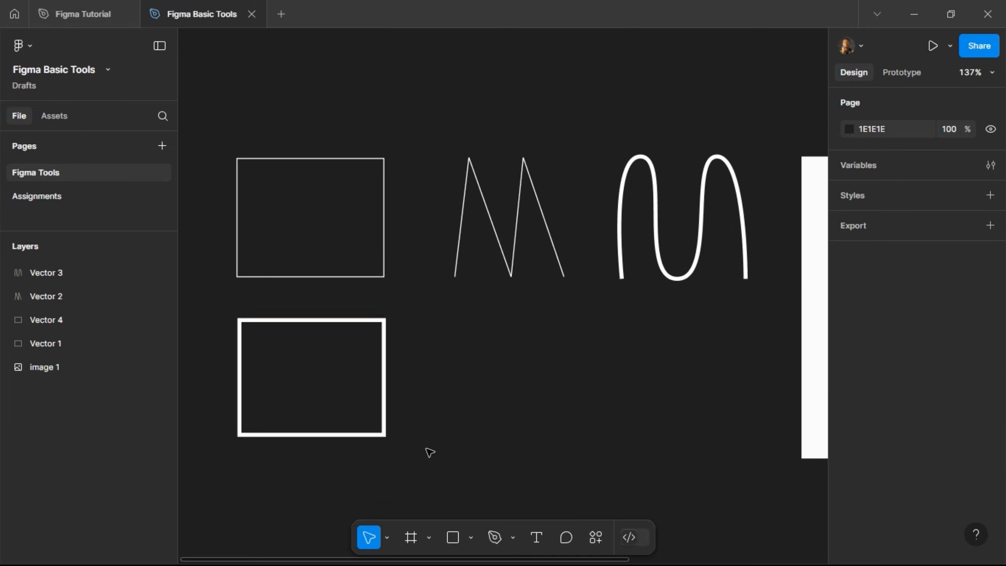
# Step: Draw a separate open M-shaped zigzag about 131 × 120.5 with the Pen tool beside the thick rectangle
pyautogui.click(492, 537)
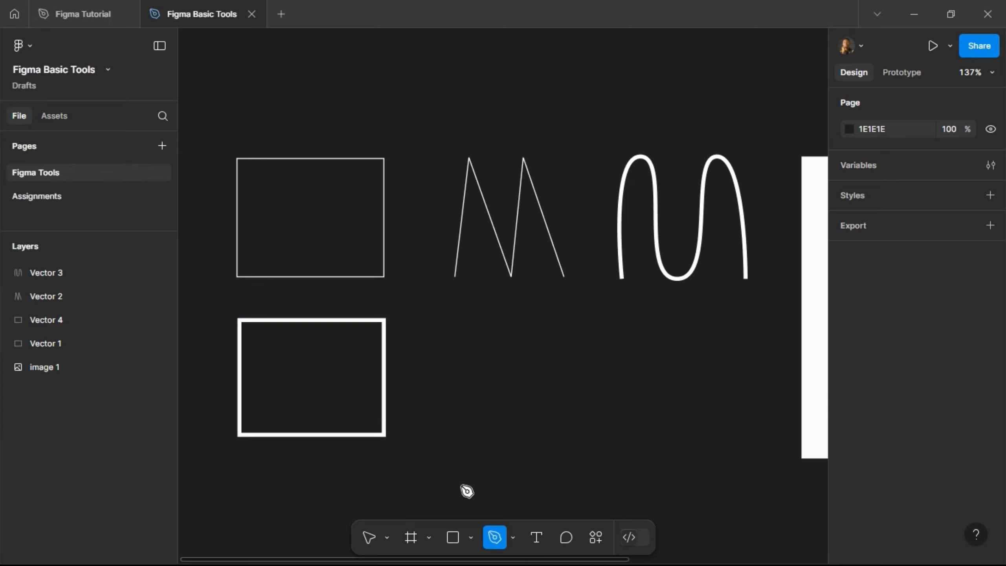
pyautogui.click(441, 435)
pyautogui.click(468, 322)
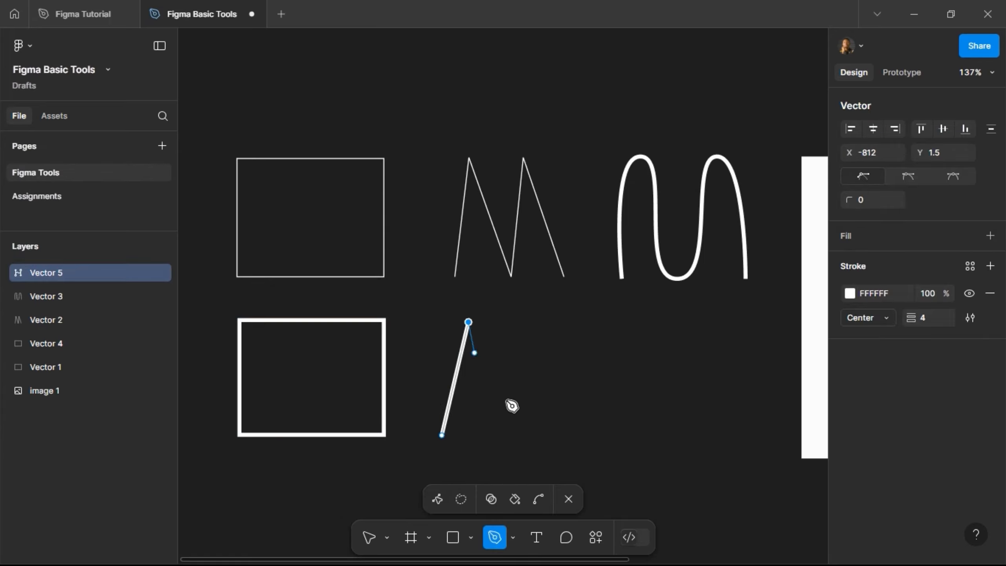
pyautogui.click(511, 435)
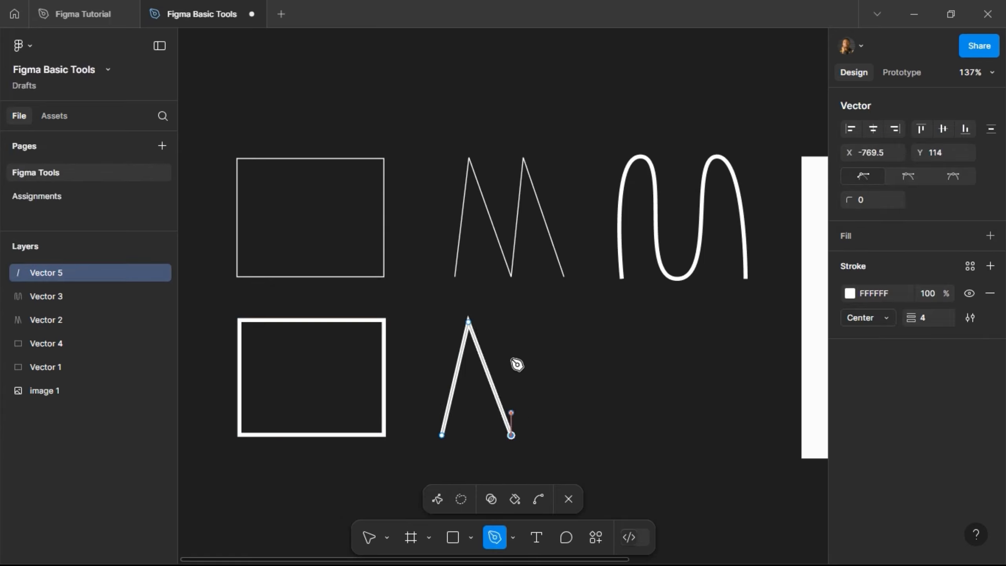
pyautogui.click(531, 314)
pyautogui.click(572, 435)
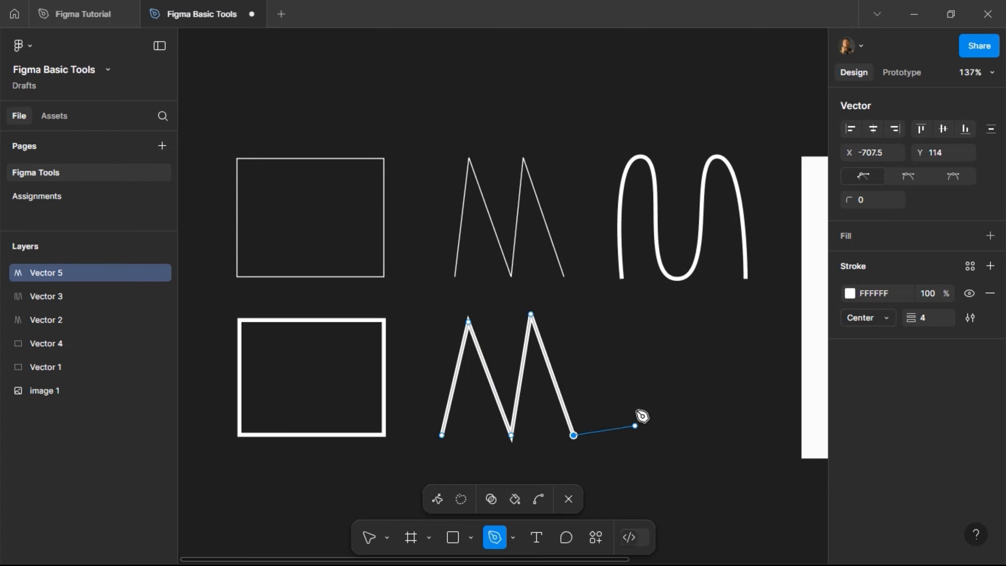
pyautogui.click(574, 435)
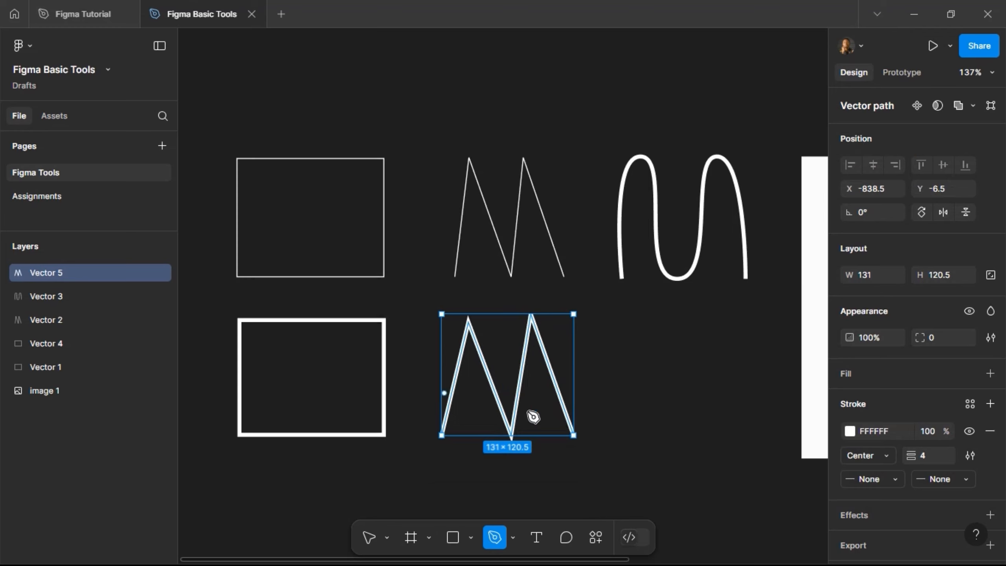
# Step: Draw another open M-shaped zigzag about 128 × 126.5 with the Pen tool below the thick curved M
pyautogui.hscroll(5, 611, 344)
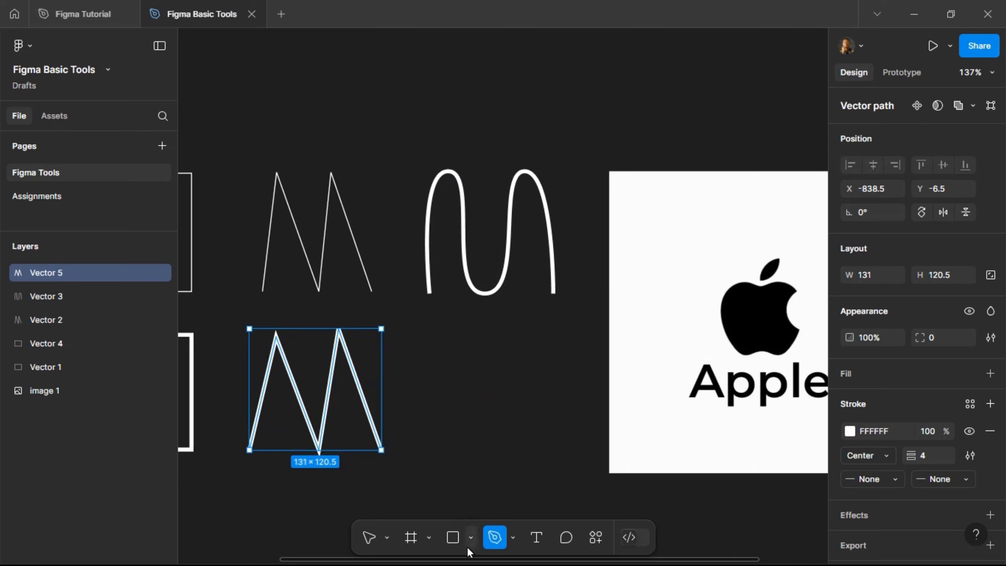
pyautogui.click(368, 537)
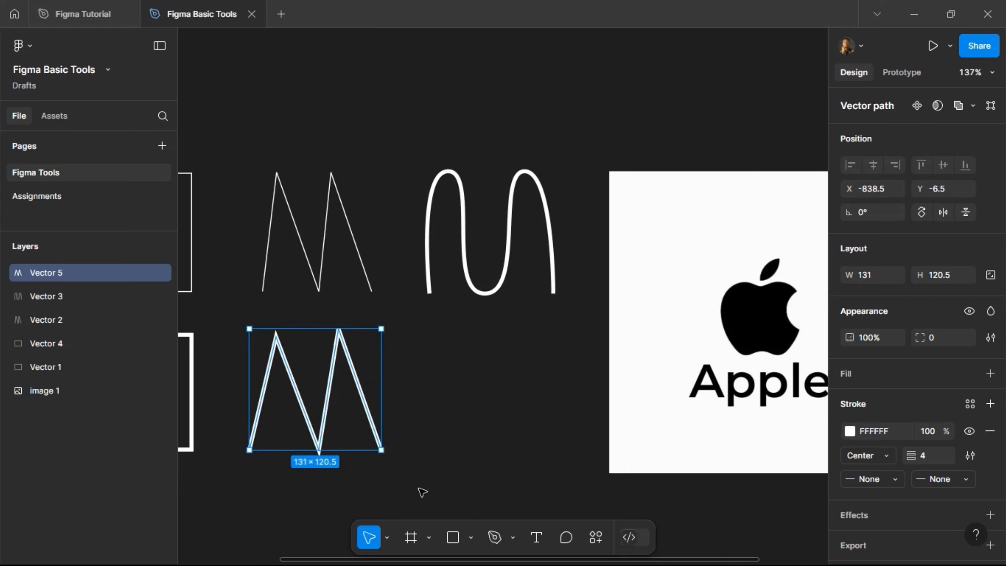
pyautogui.click(496, 544)
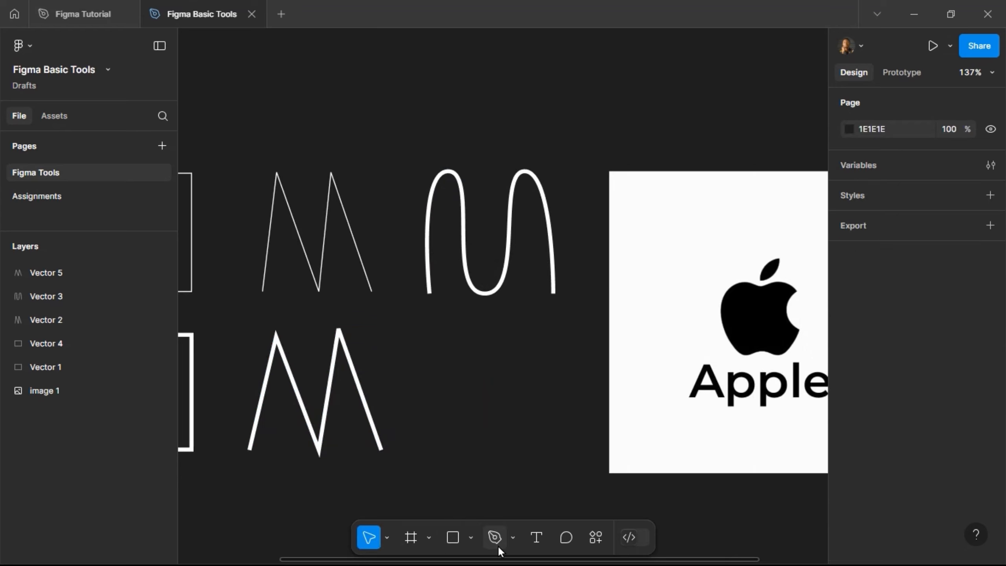
pyautogui.click(440, 458)
pyautogui.click(476, 333)
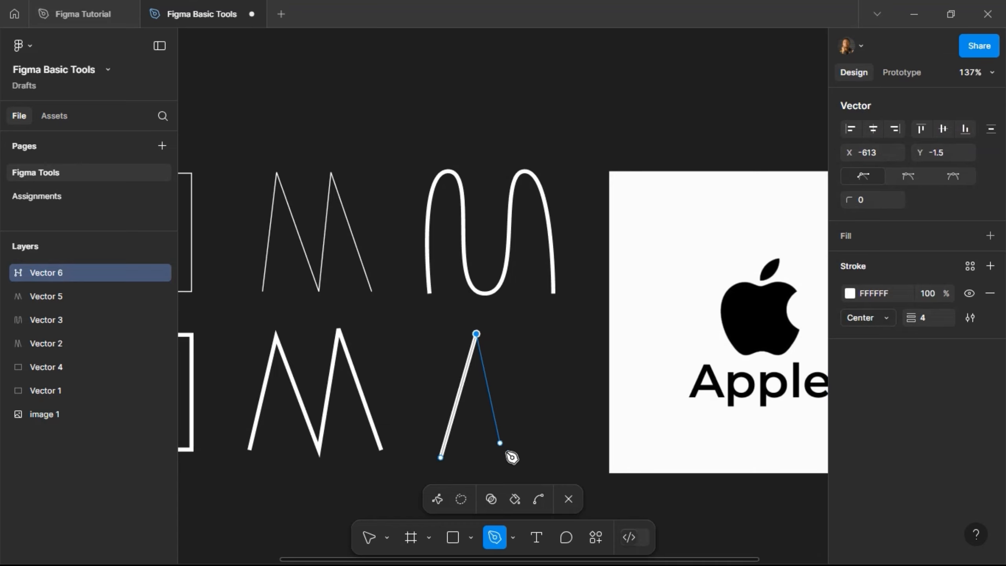
pyautogui.click(509, 458)
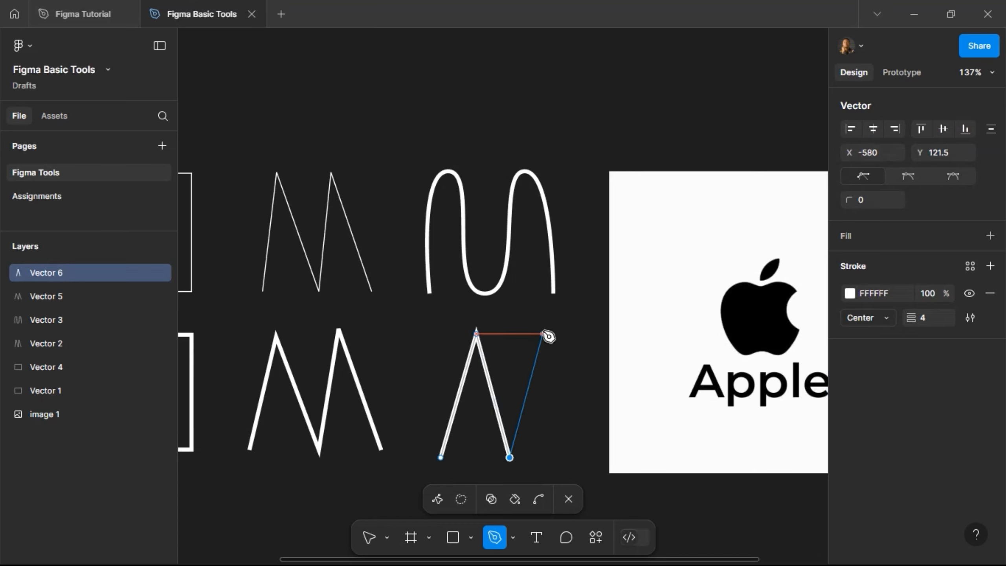
pyautogui.click(542, 333)
pyautogui.click(569, 462)
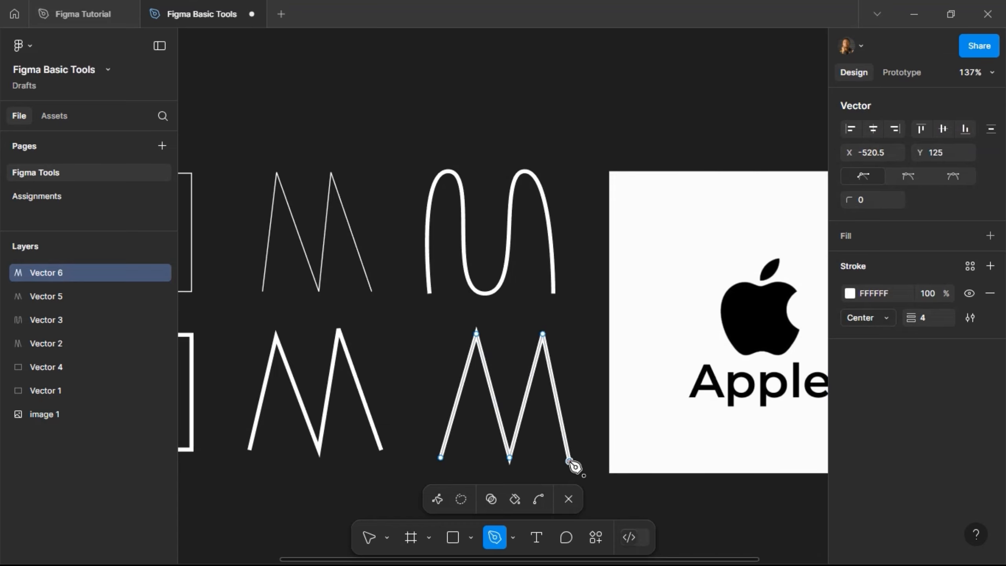
pyautogui.press('Escape')
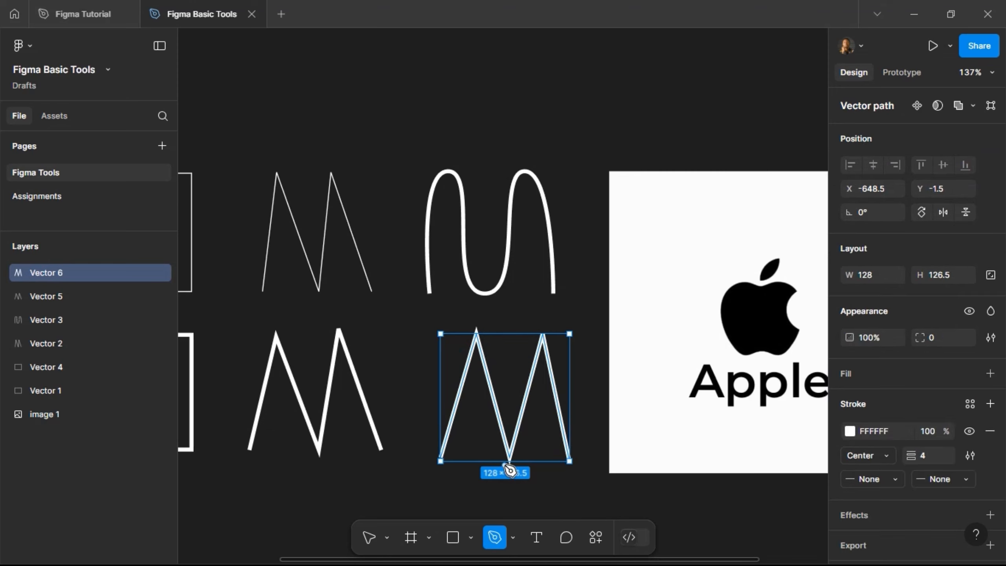
# Step: Round the three inner points of the new M-shaped zigzag with the Bend tool, and delete the curved path
pyautogui.press('Return')
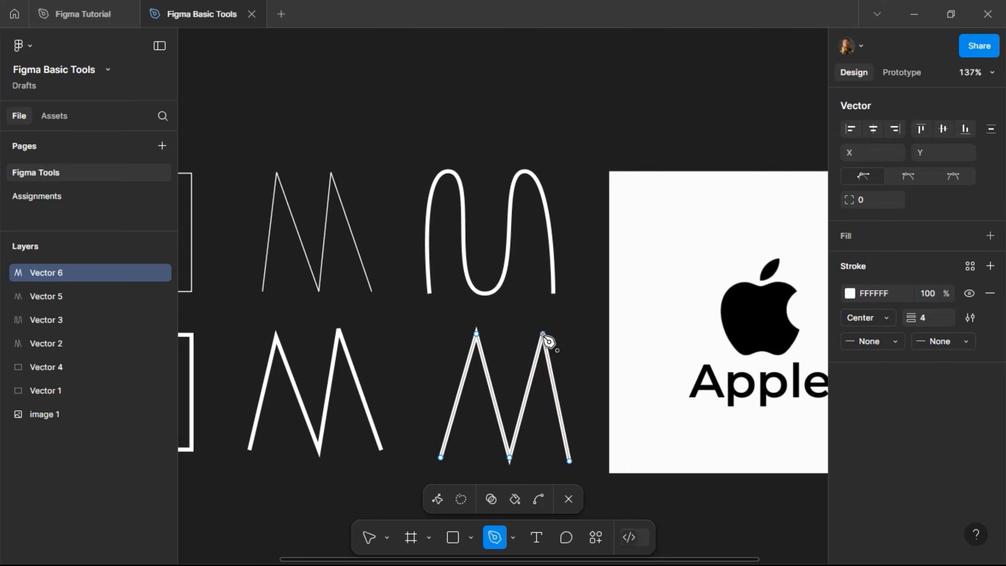
pyautogui.click(540, 500)
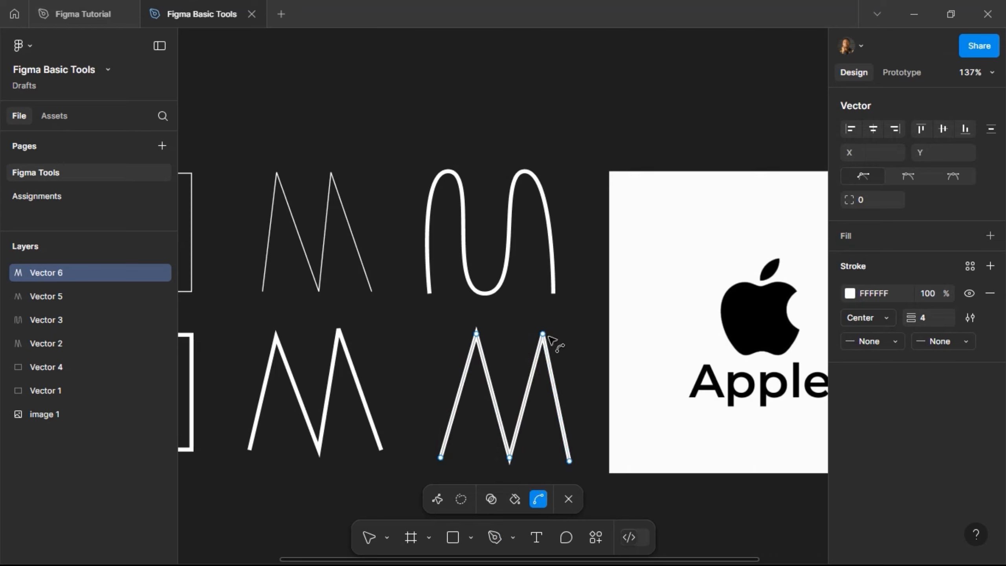
pyautogui.moveTo(546, 335); pyautogui.dragTo(574, 335)
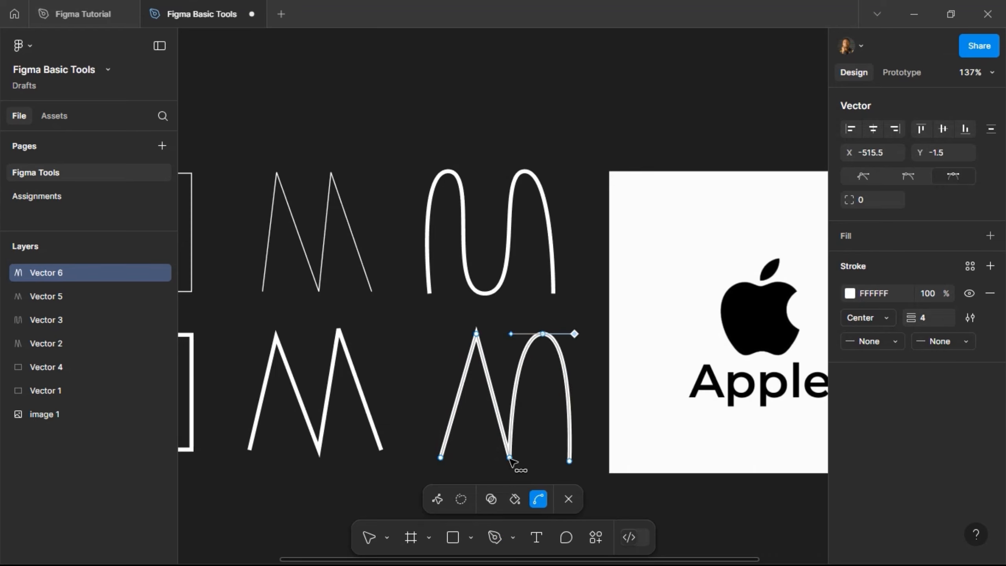
pyautogui.moveTo(510, 457); pyautogui.dragTo(543, 457)
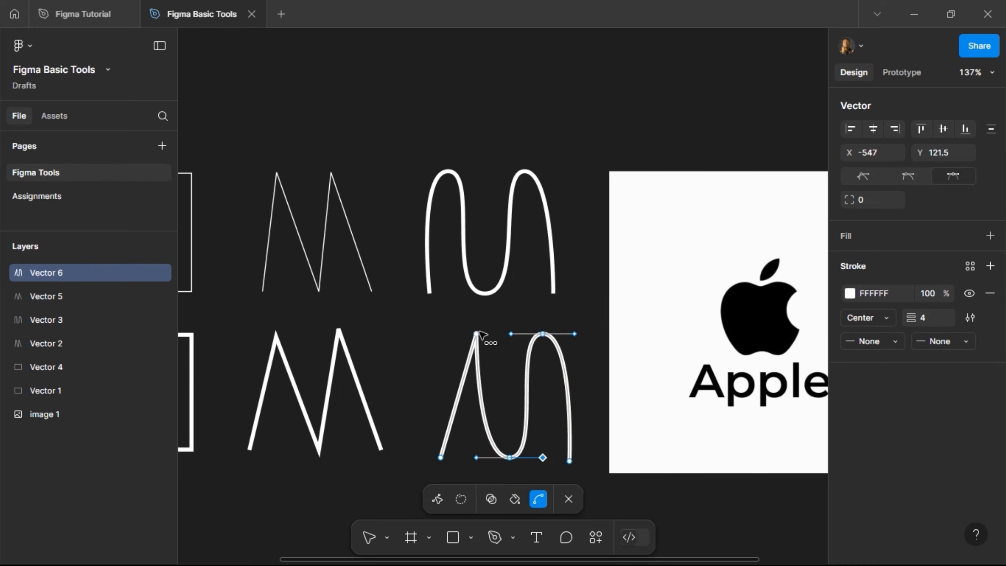
pyautogui.moveTo(477, 334); pyautogui.dragTo(502, 334)
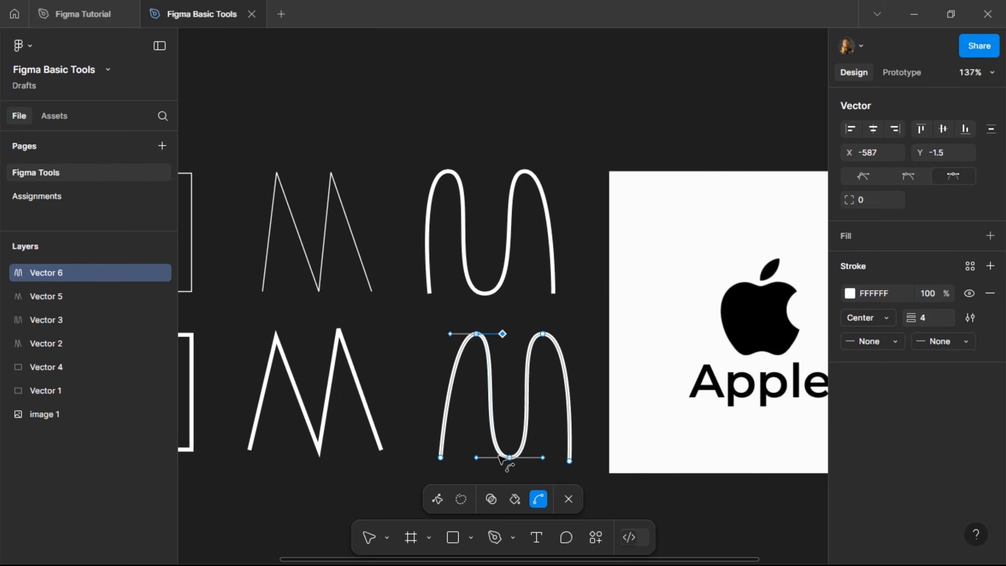
pyautogui.press('Escape')
pyautogui.press('Delete')
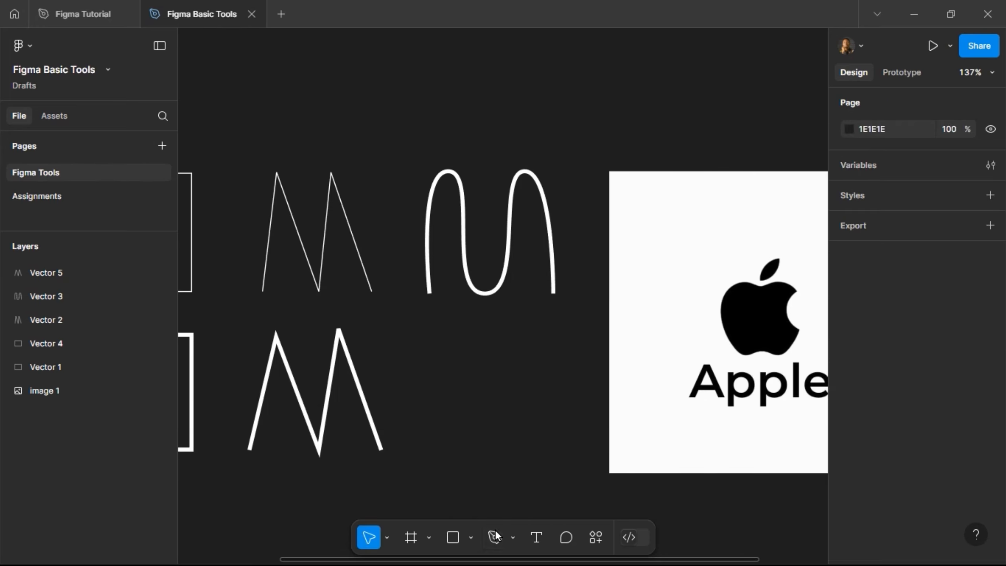
pyautogui.press('p')
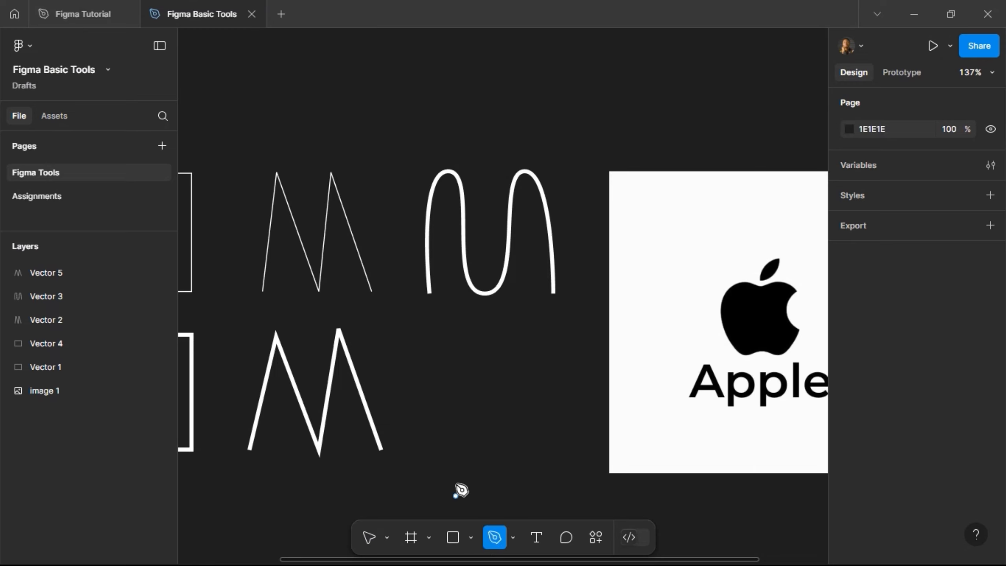
pyautogui.click(443, 458)
pyautogui.click(456, 346)
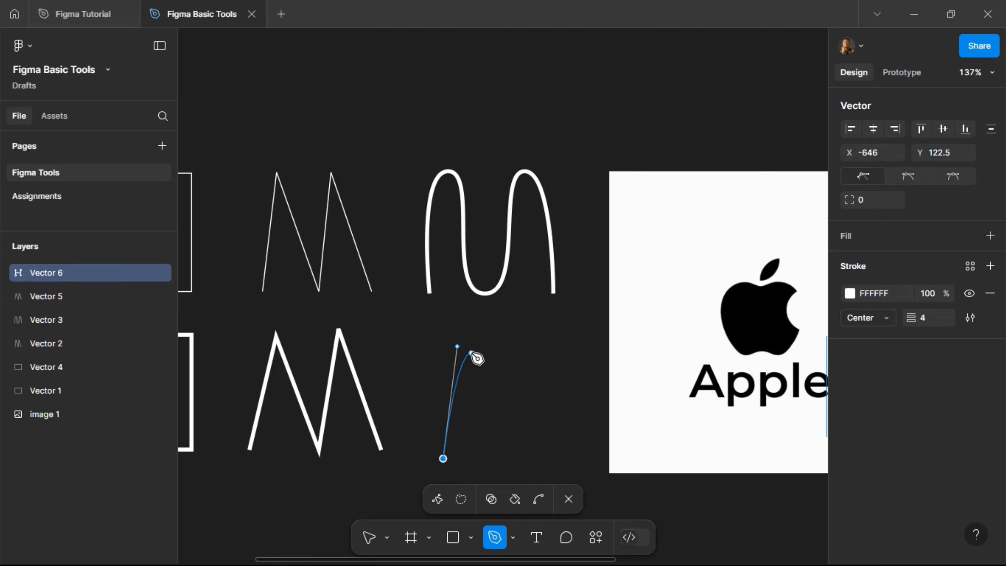
pyautogui.hotkey('ctrl', 'z')
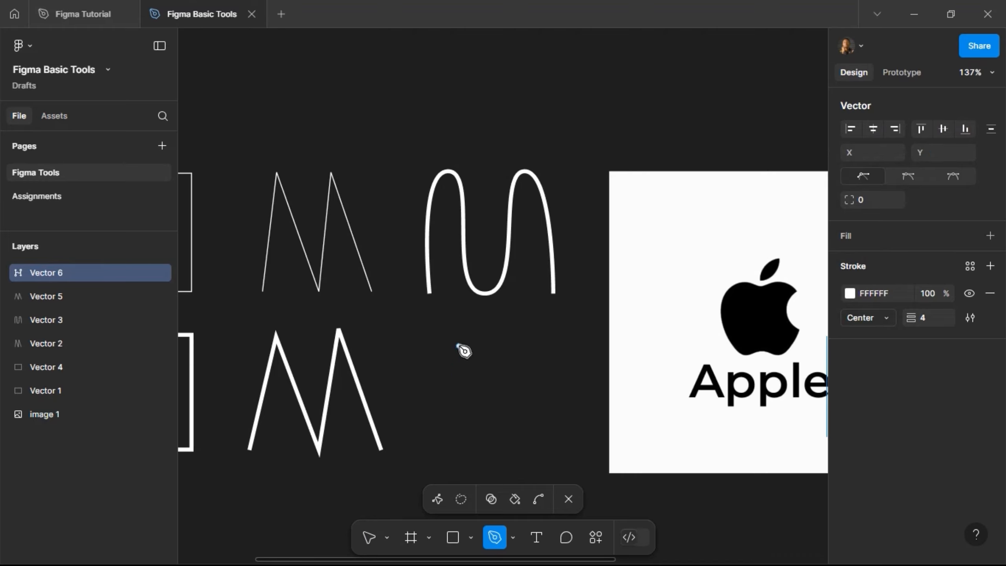
# Step: Draw an open curved M about 117 × 113 below the thick curved M, shaping its curves directly with the Pen tool
pyautogui.click(430, 452)
pyautogui.moveTo(450, 339); pyautogui.dragTo(475, 338)
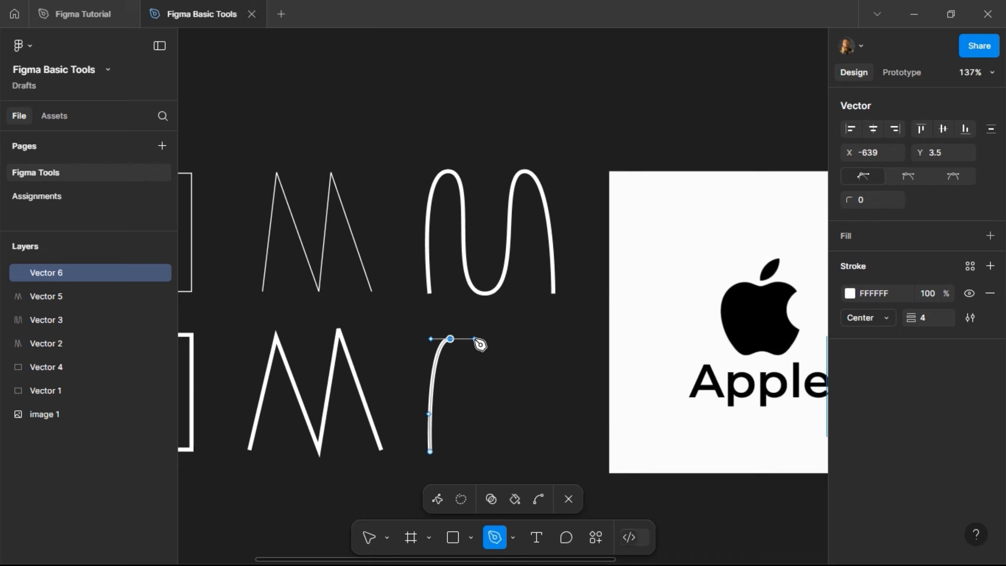
pyautogui.moveTo(474, 339); pyautogui.dragTo(474, 339)
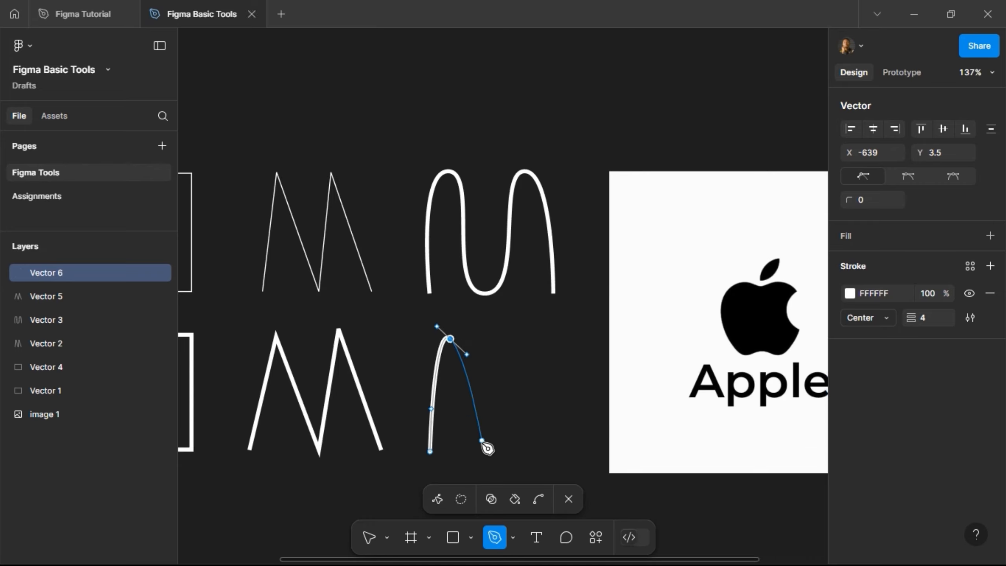
pyautogui.moveTo(487, 451); pyautogui.dragTo(514, 452)
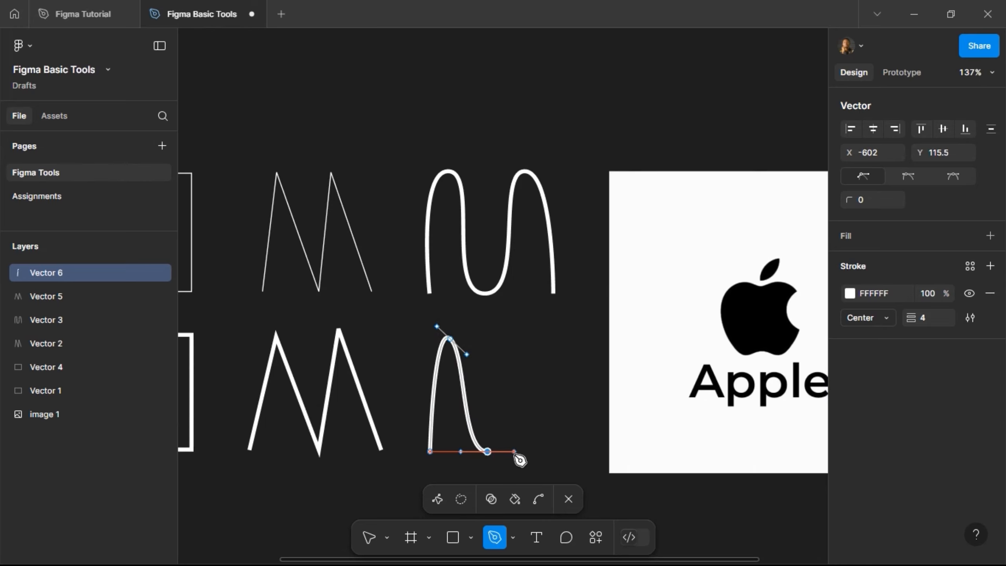
pyautogui.moveTo(512, 343); pyautogui.dragTo(539, 339)
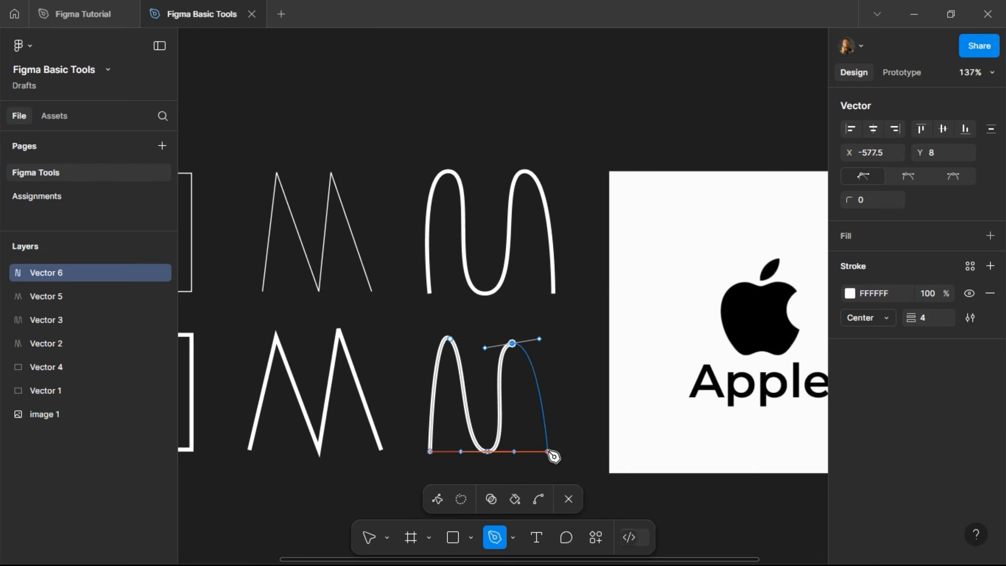
pyautogui.click(546, 452)
pyautogui.press('Escape')
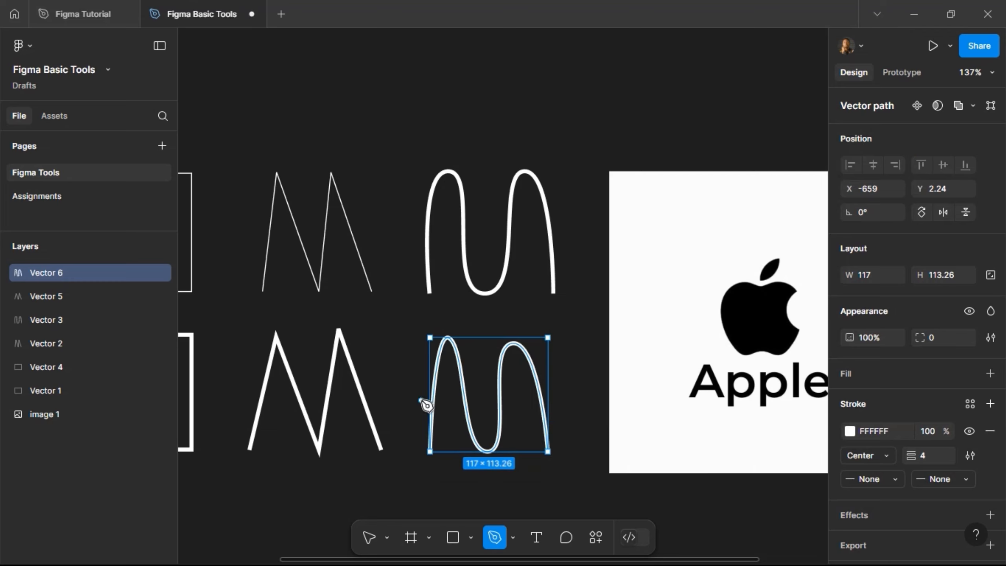
# Step: Select the Apple logo image and set its fill opacity to 12%
pyautogui.scroll(-5, 426, 411)
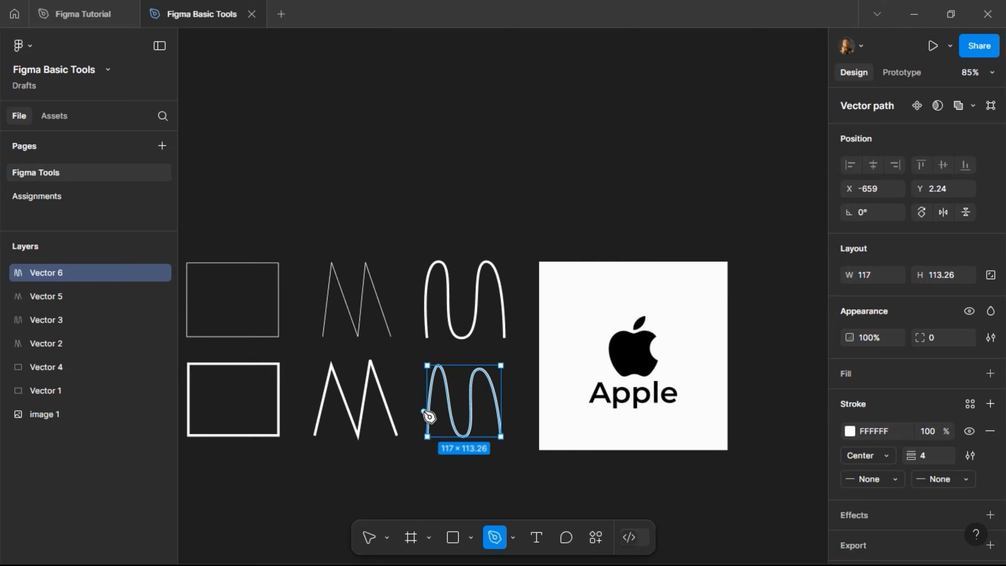
pyautogui.click(363, 532)
pyautogui.scroll(4, 569, 400)
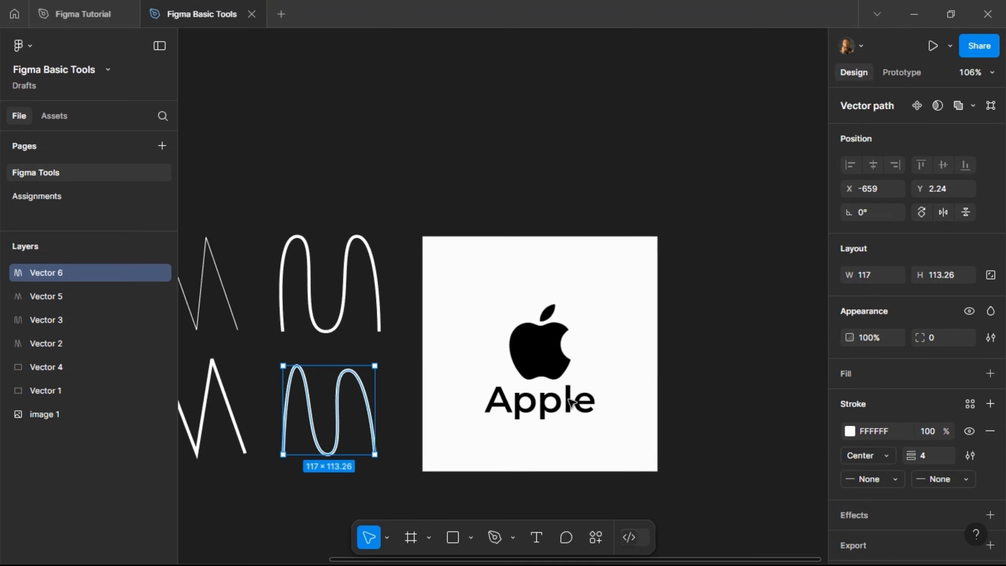
pyautogui.scroll(3, 515, 370)
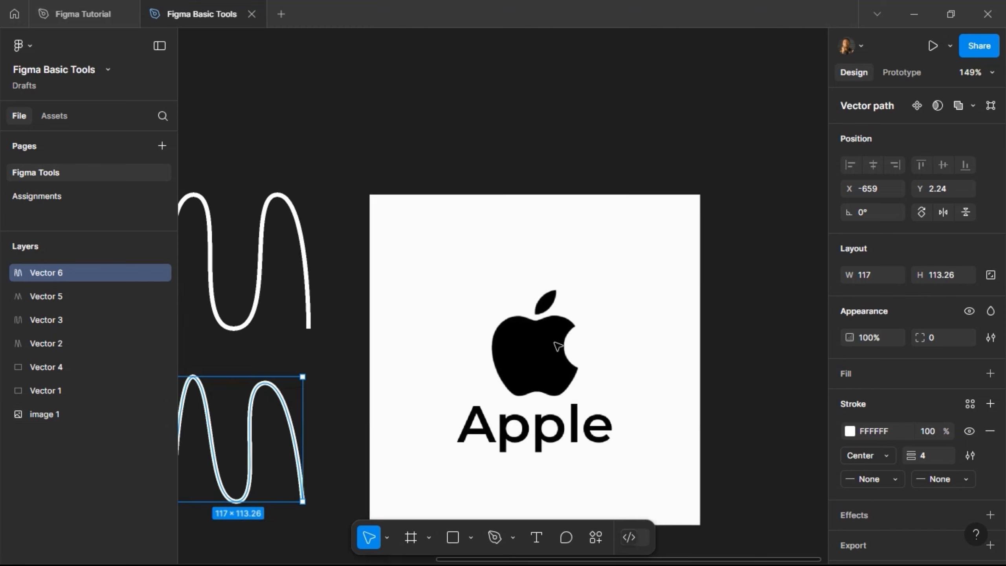
pyautogui.click(506, 364)
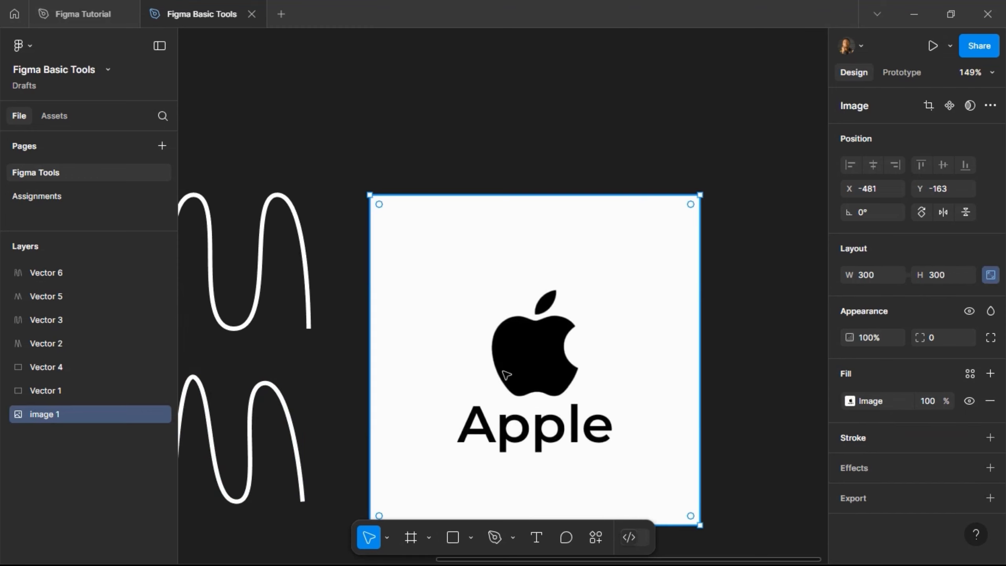
pyautogui.scroll(-1, 429, 217)
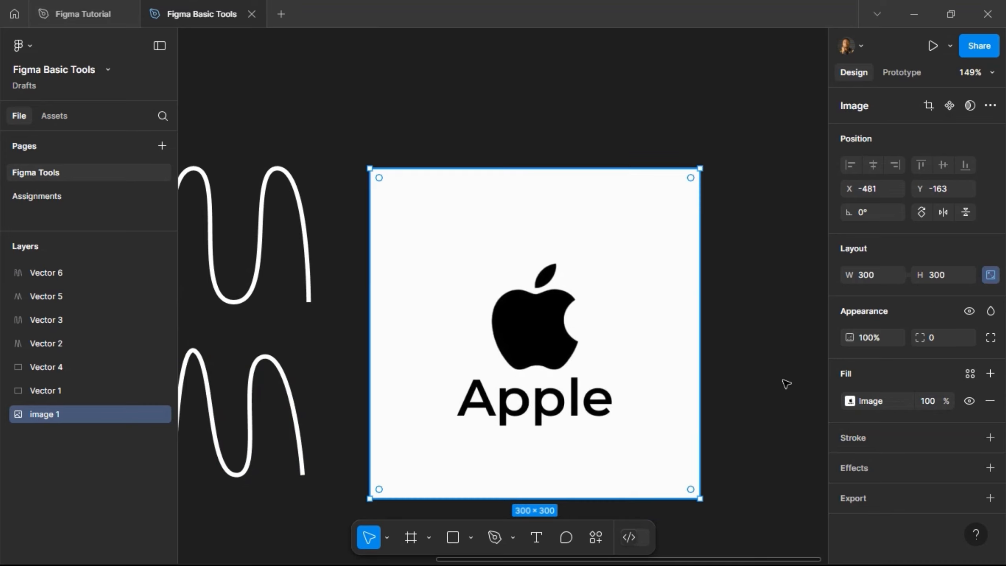
pyautogui.click(928, 401)
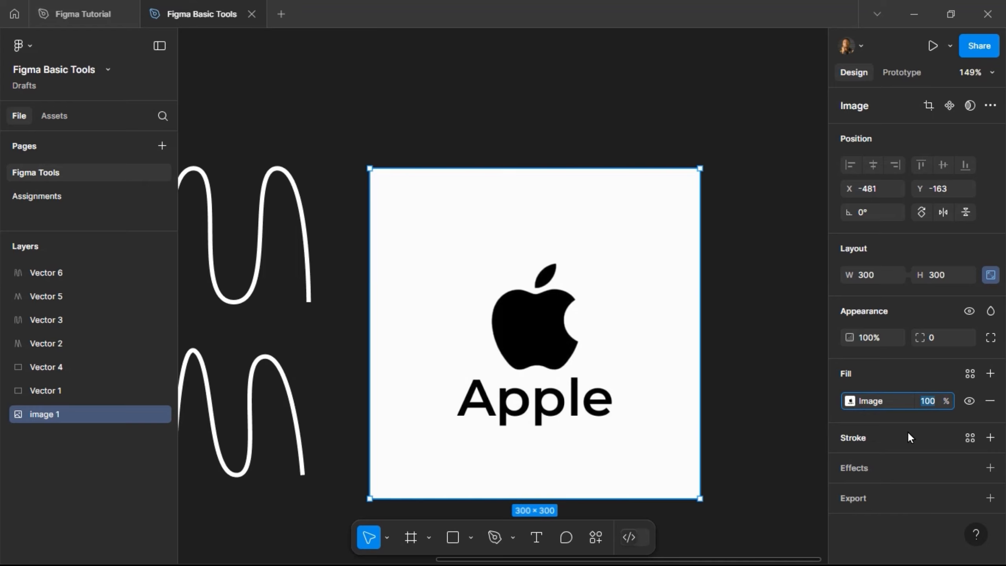
pyautogui.press('Return')
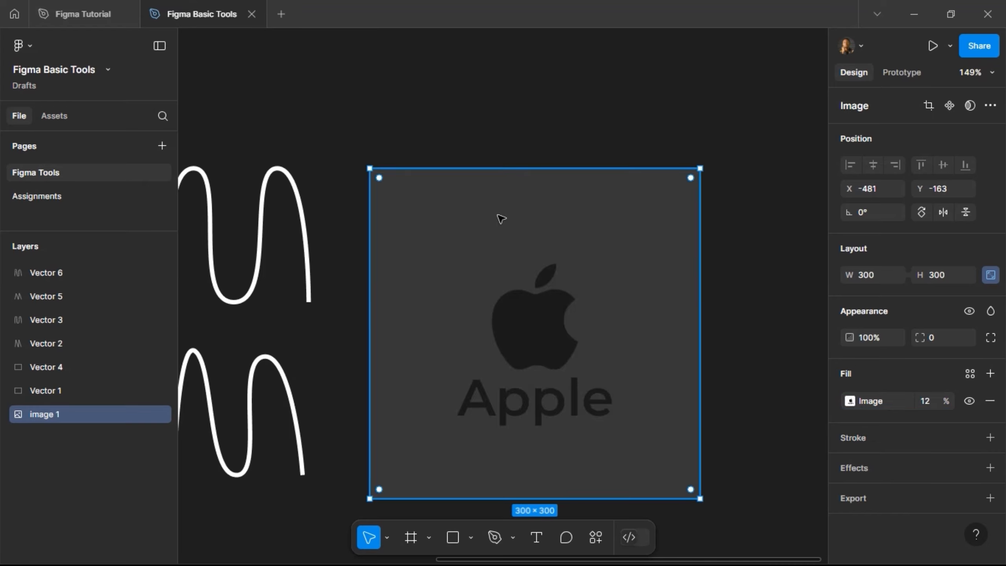
# Step: Lock the Apple logo image layer and clear the selection
pyautogui.scroll(-1, 499, 216)
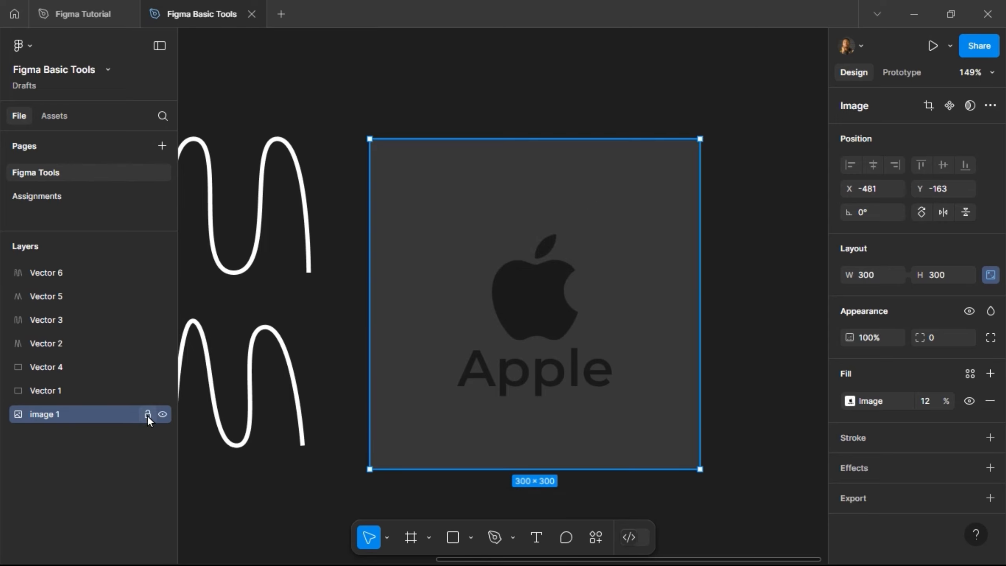
pyautogui.click(147, 414)
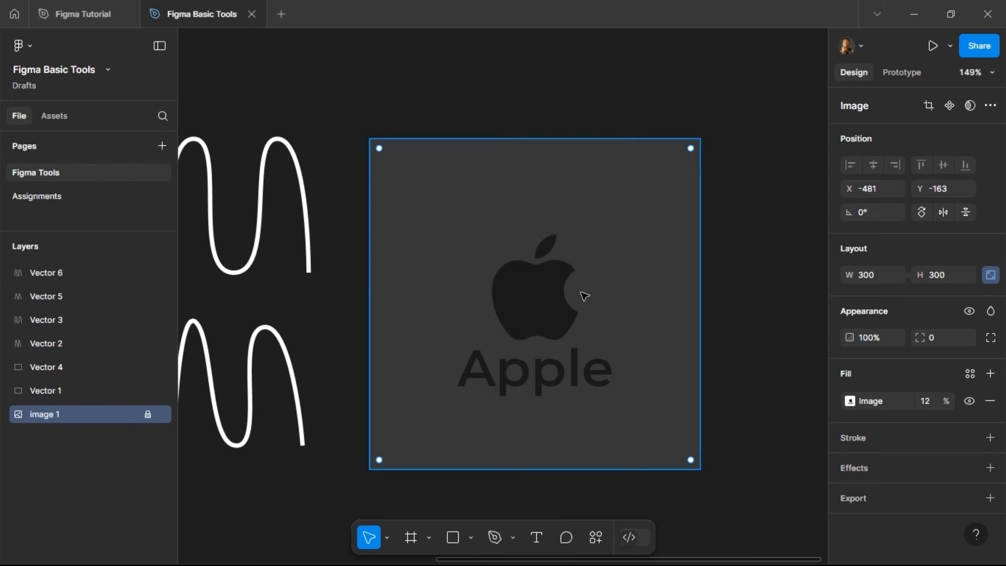
pyautogui.moveTo(544, 191); pyautogui.dragTo(494, 357)
# Step: Trace the apple's left edge with the Pen tool as an open curved path about 8 × 44.5
pyautogui.scroll(4, 568, 279)
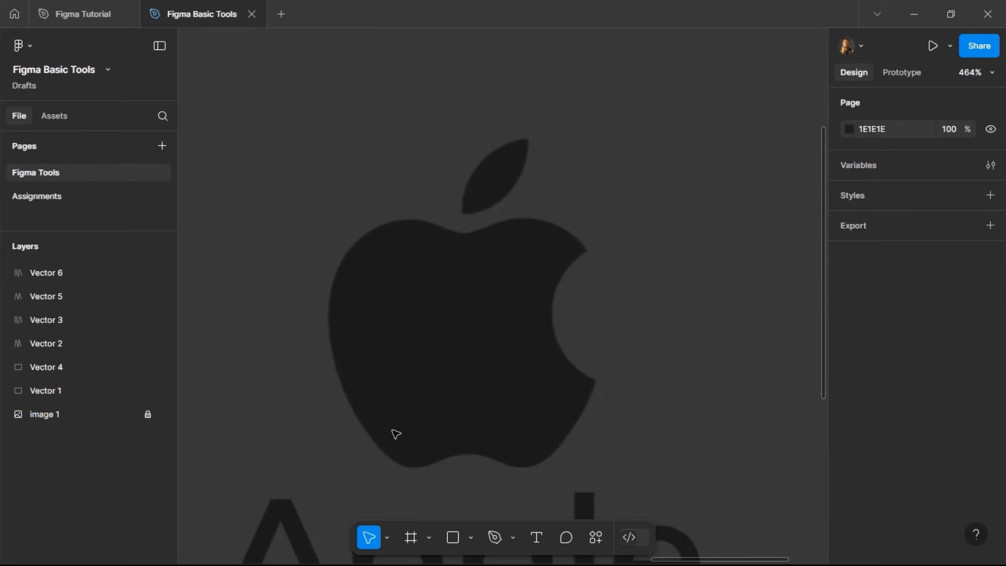
pyautogui.scroll(2, 431, 463)
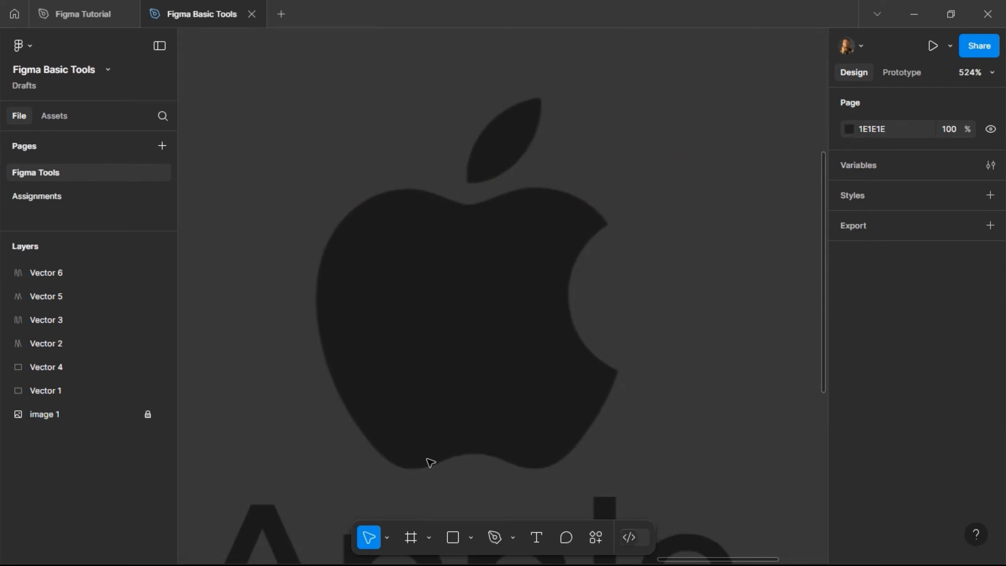
pyautogui.click(495, 538)
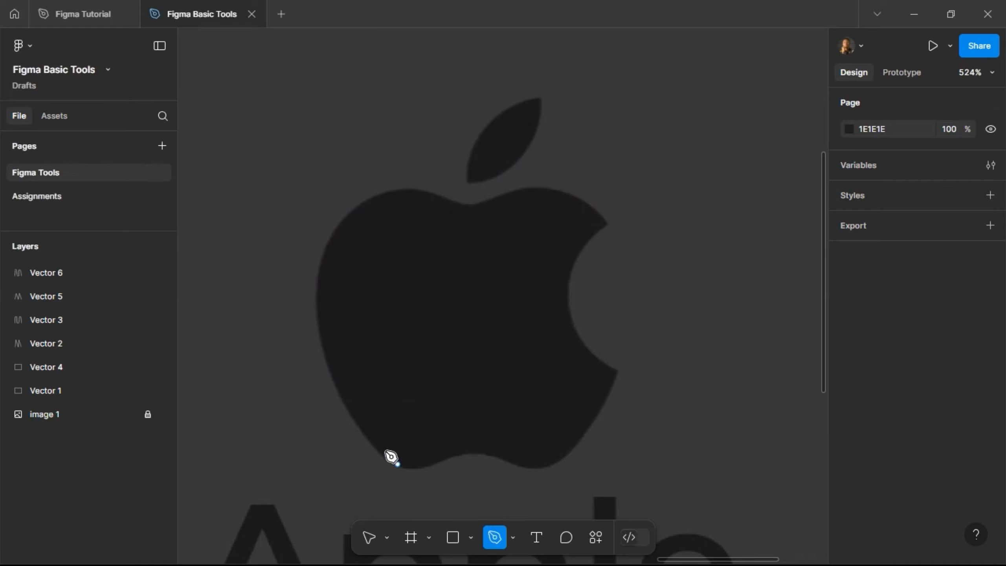
pyautogui.click(351, 416)
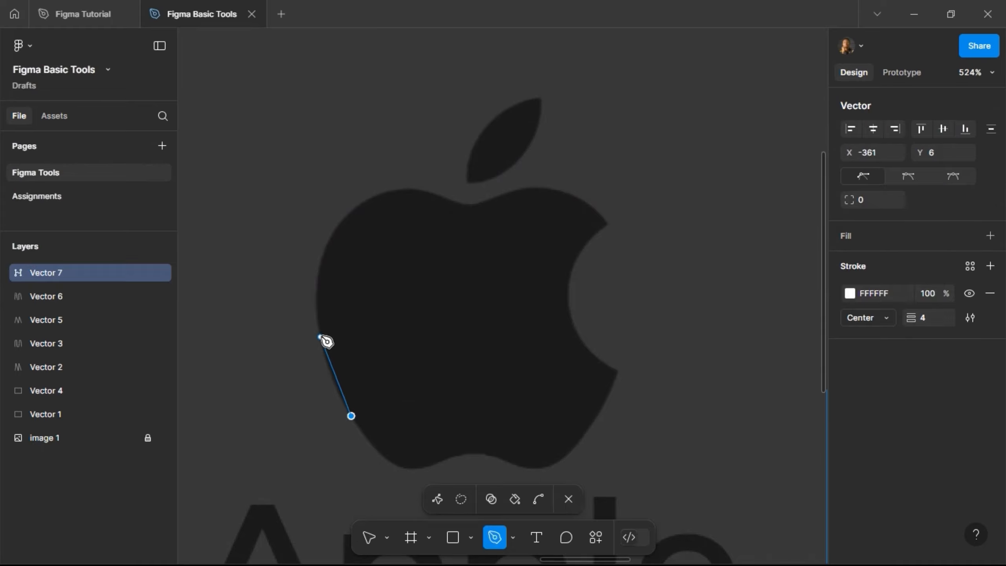
pyautogui.moveTo(319, 336); pyautogui.dragTo(322, 308)
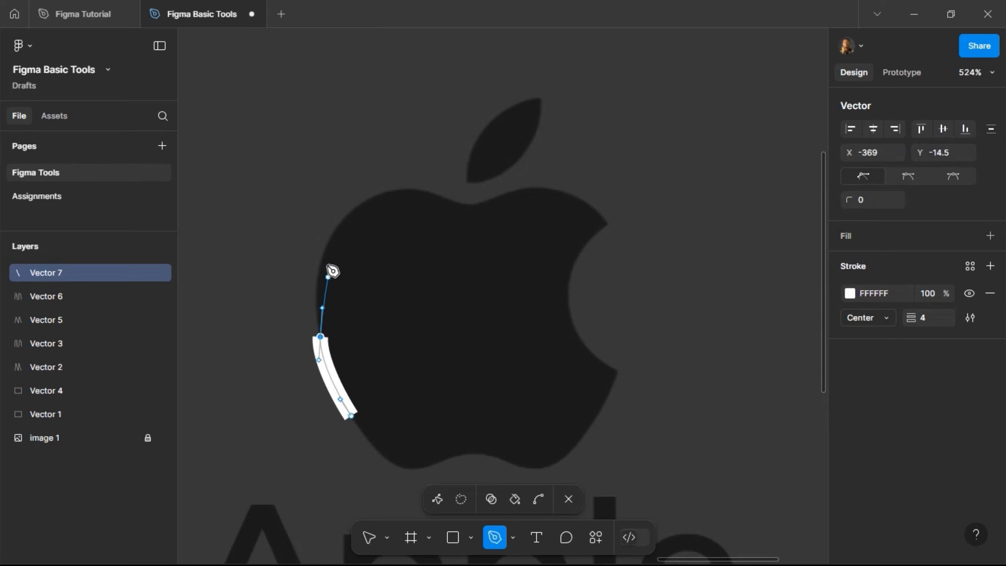
pyautogui.moveTo(328, 244); pyautogui.dragTo(342, 226)
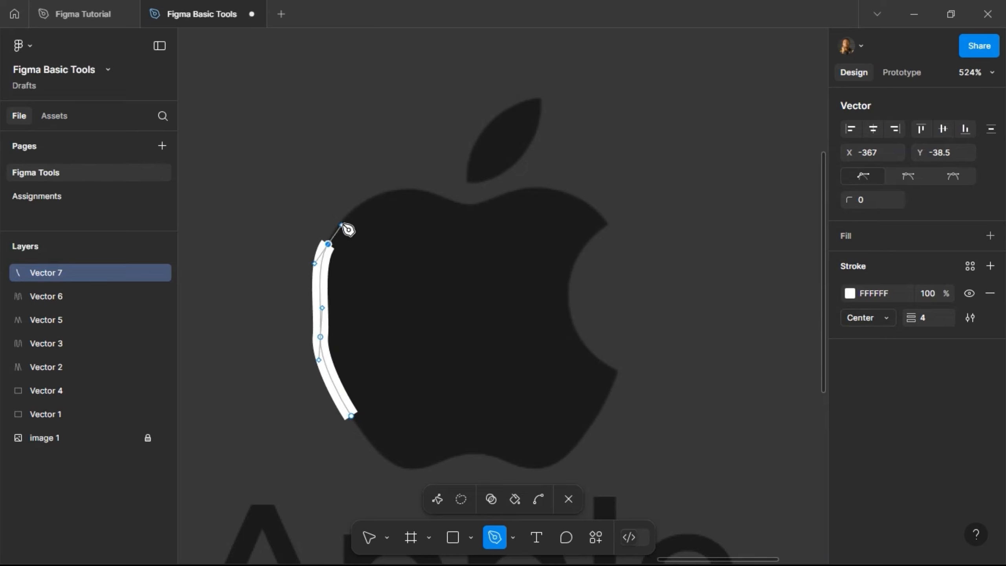
pyautogui.click(329, 246)
pyautogui.press('Escape')
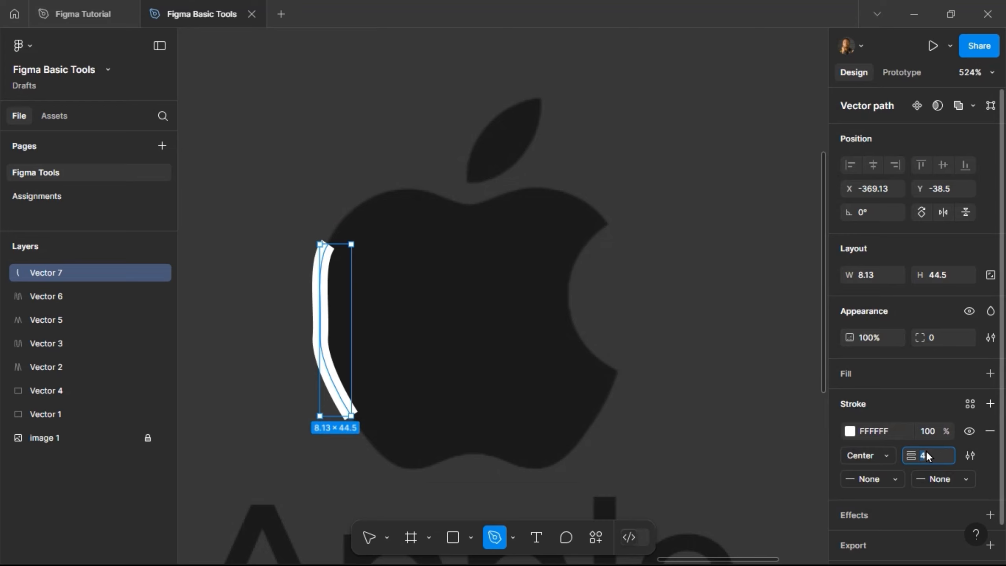
# Step: Set the traced path's stroke weight to 0.5
pyautogui.press('Return')
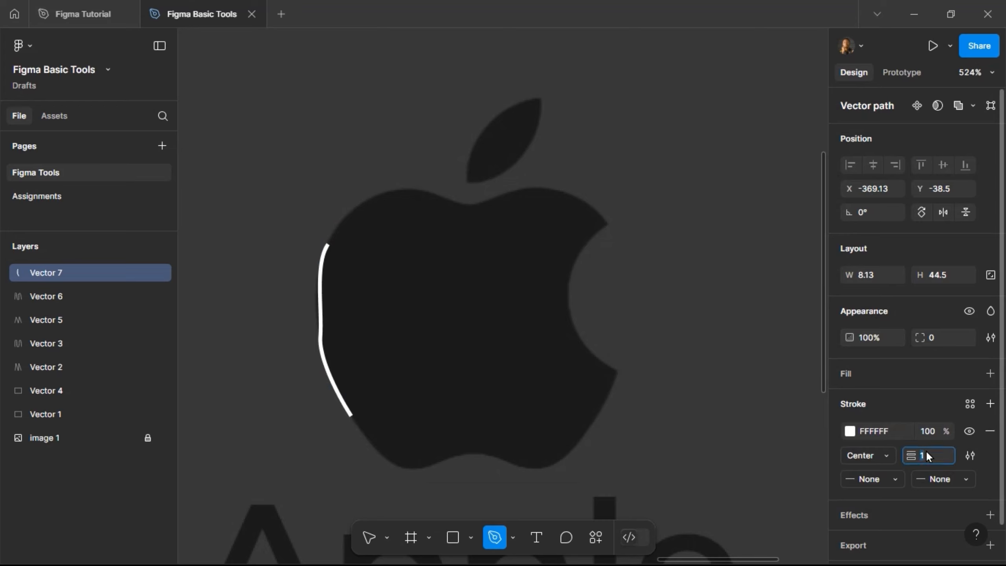
pyautogui.write('0')
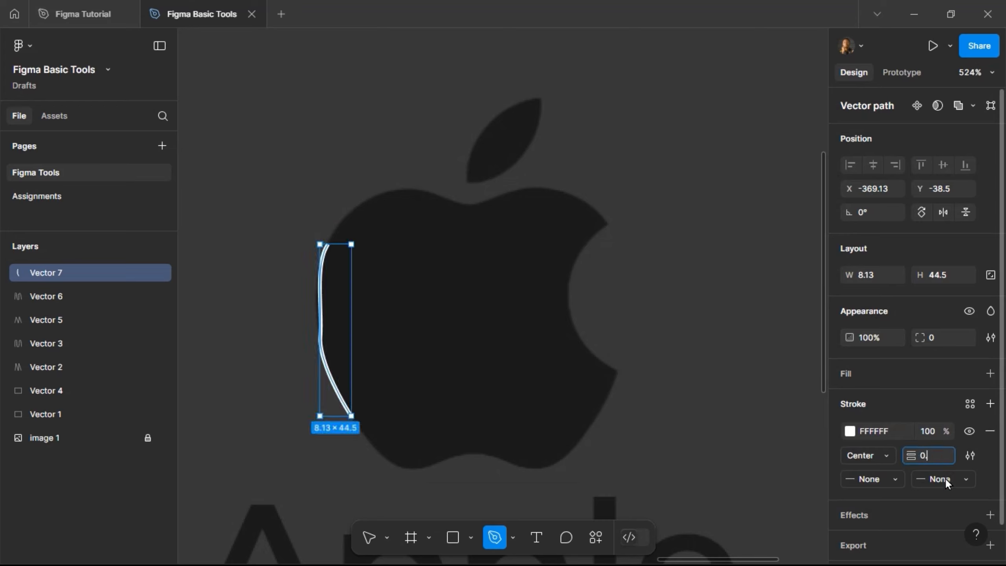
pyautogui.write('.5')
pyautogui.press('Return')
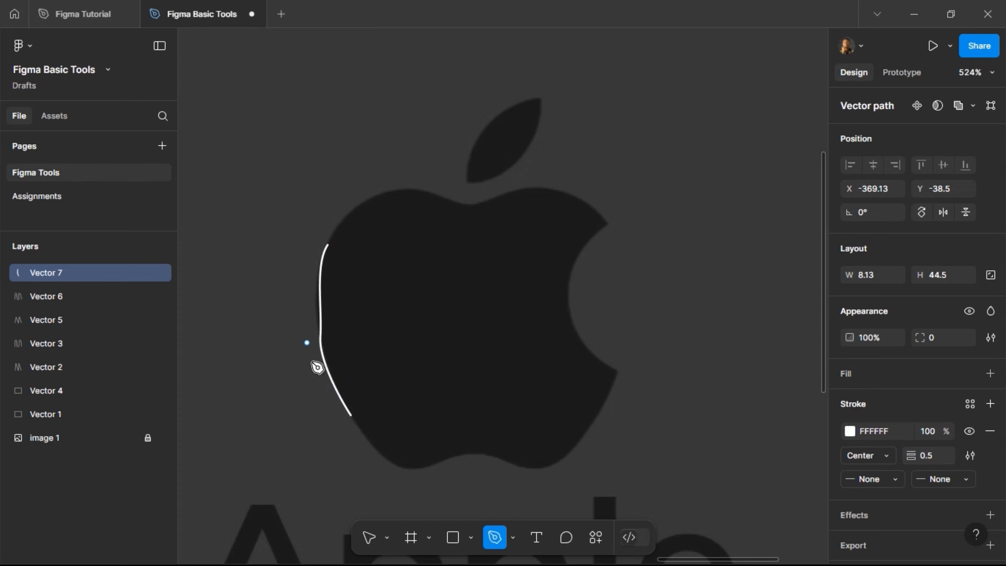
# Step: Extend the traced path from its upper end with a curve around the apple's upper-left shoulder
pyautogui.scroll(1, 334, 367)
pyautogui.scroll(2, 334, 367)
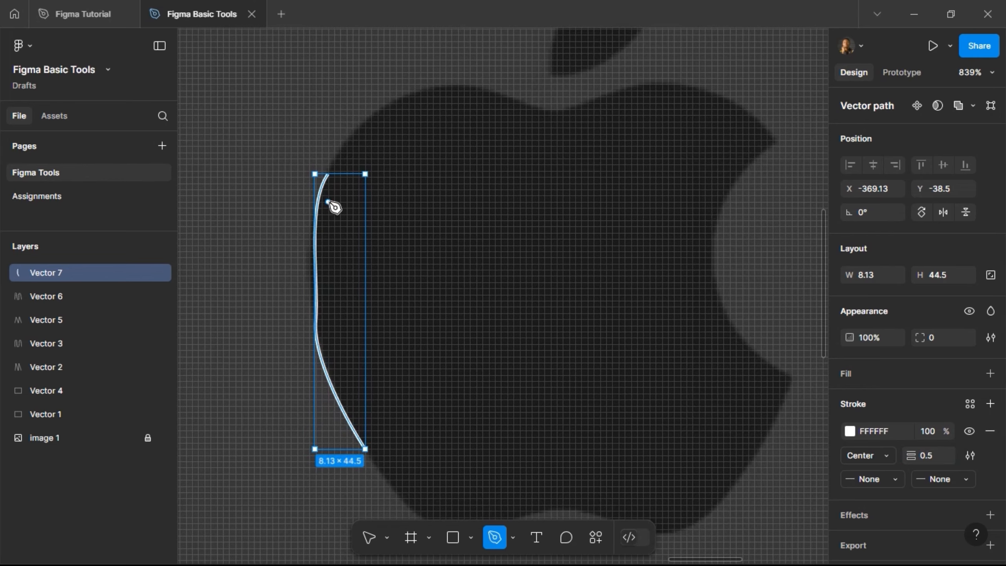
pyautogui.scroll(-1, 335, 253)
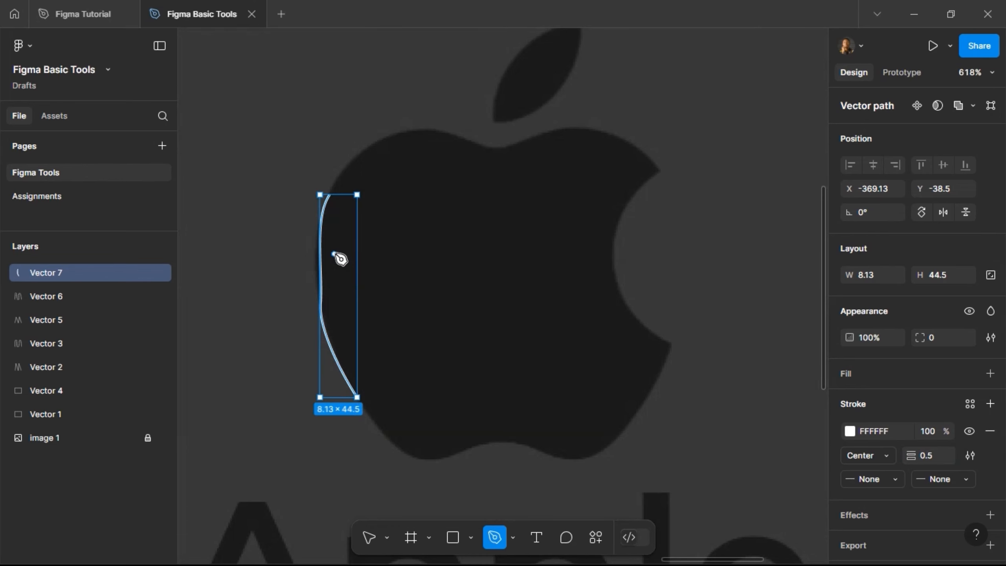
pyautogui.click(331, 195)
pyautogui.moveTo(378, 142); pyautogui.dragTo(407, 133)
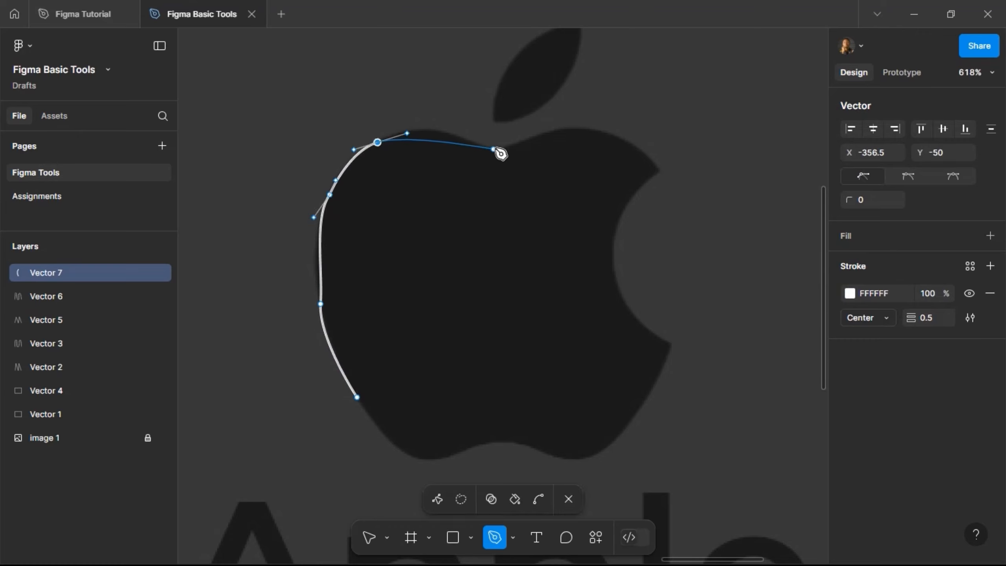
pyautogui.moveTo(495, 149); pyautogui.dragTo(541, 175)
pyautogui.press('ctrl')
pyautogui.hotkey('ctrl', 'z')
# Step: Continue the path over the top lobes, straight across the bite and around the bottom curves, closing it at its starting point
pyautogui.moveTo(425, 131); pyautogui.dragTo(621, 138)
pyautogui.moveTo(659, 174); pyautogui.dragTo(664, 195)
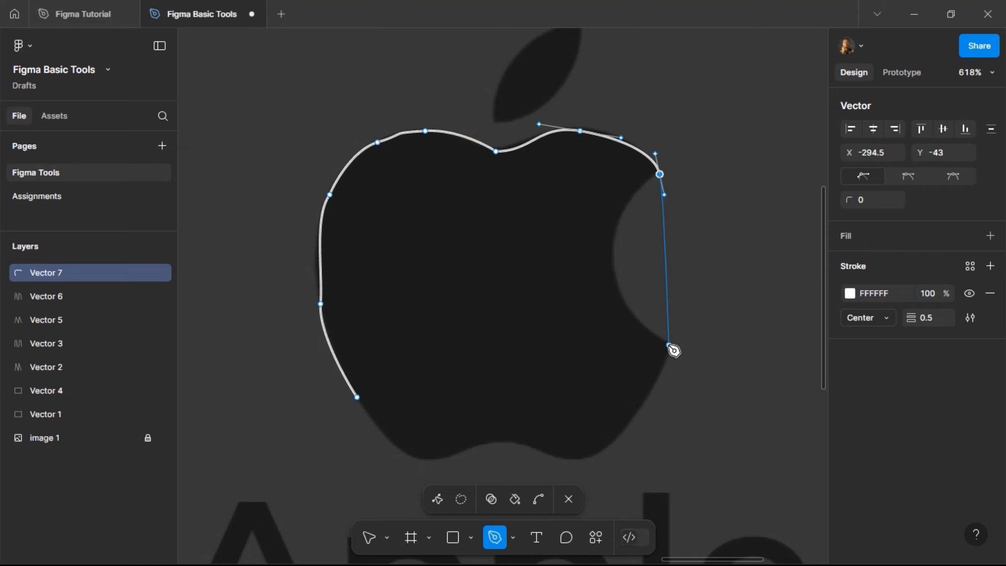
pyautogui.moveTo(671, 345); pyautogui.dragTo(673, 394)
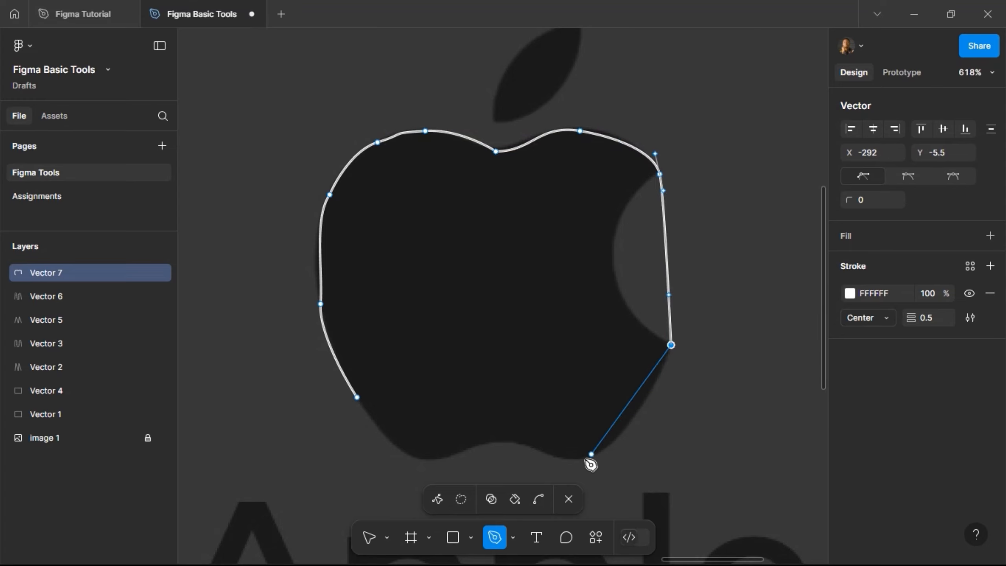
pyautogui.moveTo(580, 461); pyautogui.dragTo(543, 470)
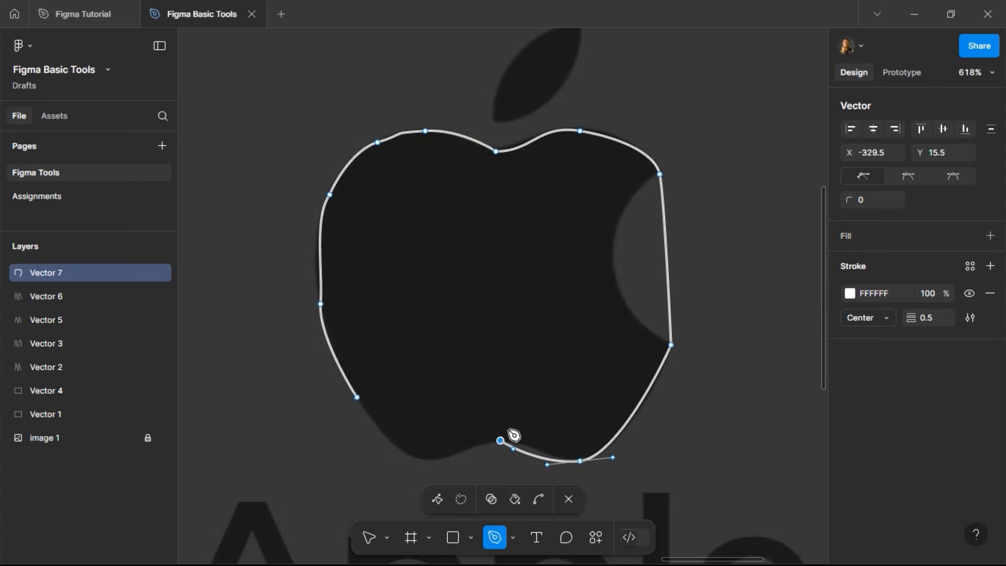
pyautogui.moveTo(500, 440); pyautogui.dragTo(387, 462)
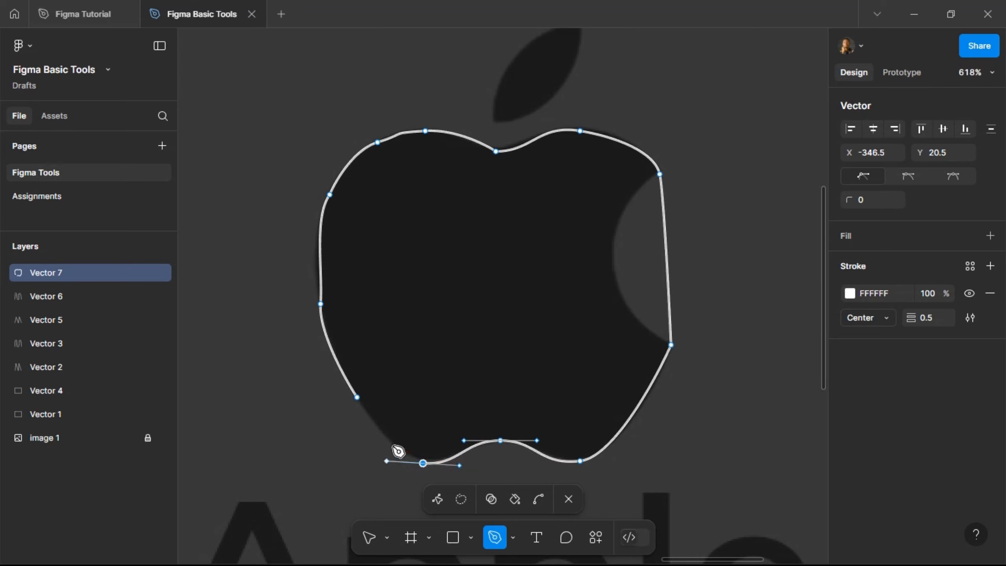
pyautogui.click(358, 398)
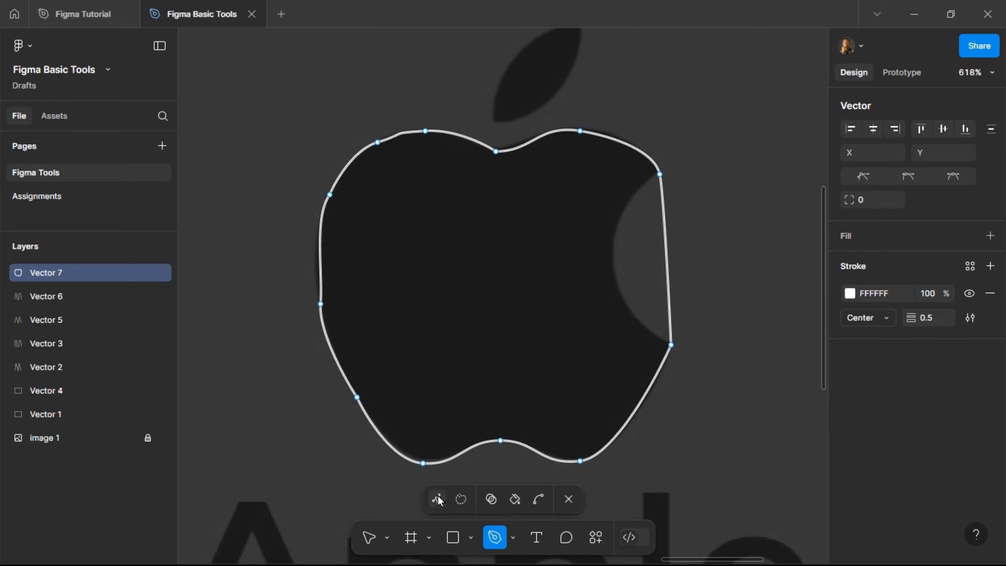
# Step: Reshape the curve at the apple's bottom-left lobe by adjusting its anchor point's handles, mirroring their angle and length
pyautogui.scroll(3, 421, 471)
pyautogui.scroll(-4, 439, 369)
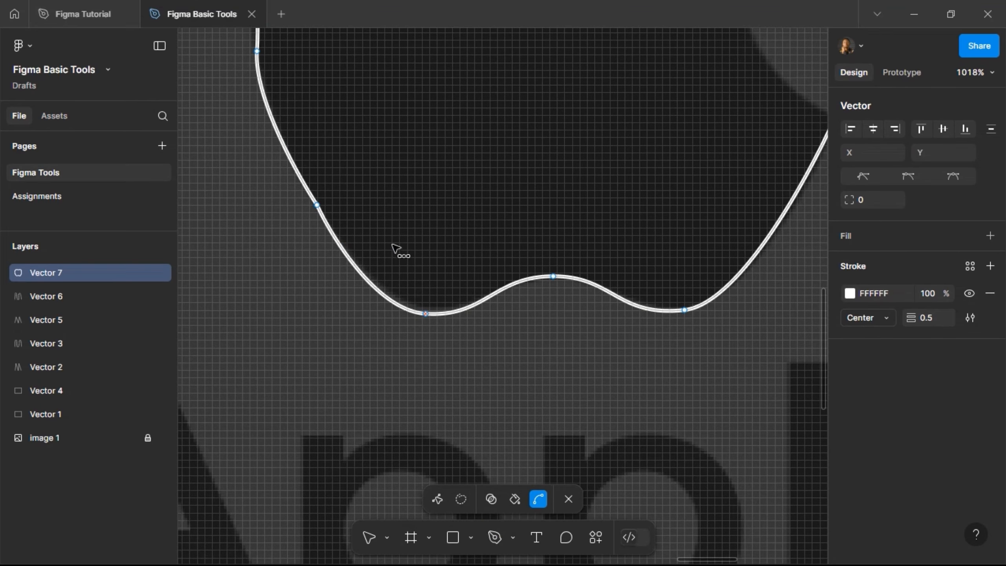
pyautogui.scroll(2, 325, 215)
pyautogui.press('p')
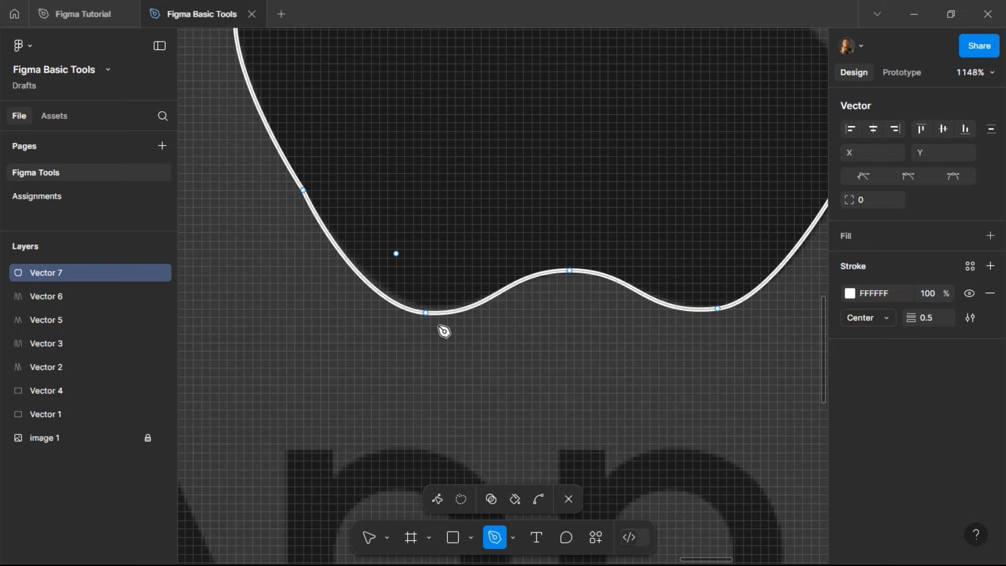
pyautogui.click(437, 502)
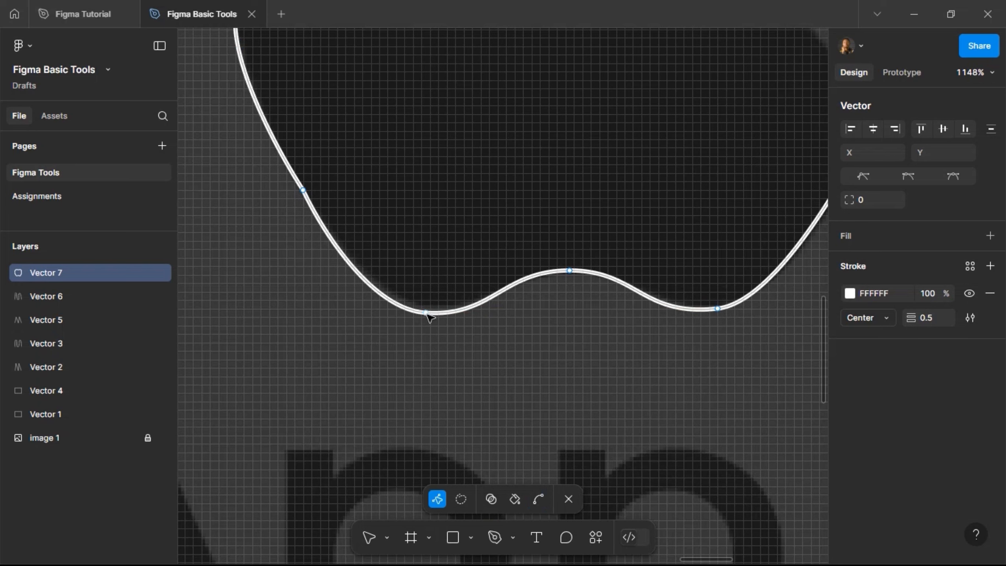
pyautogui.moveTo(429, 313)
pyautogui.mouseDown()
pyautogui.moveTo(452, 314)
pyautogui.moveTo(419, 327)
pyautogui.mouseUp()
pyautogui.hotkey('ctrl', 'z')
pyautogui.click(426, 314)
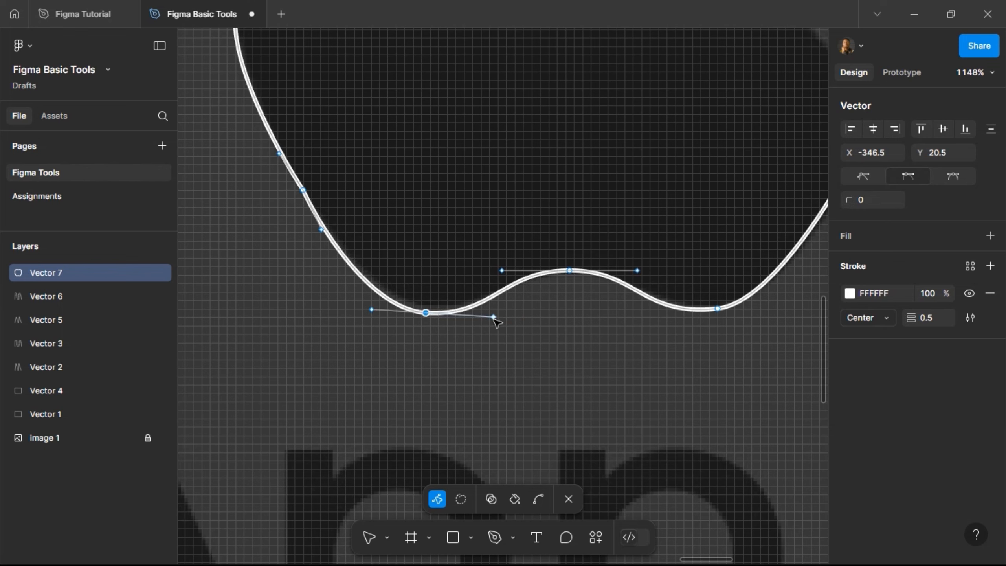
pyautogui.moveTo(494, 318); pyautogui.dragTo(511, 313)
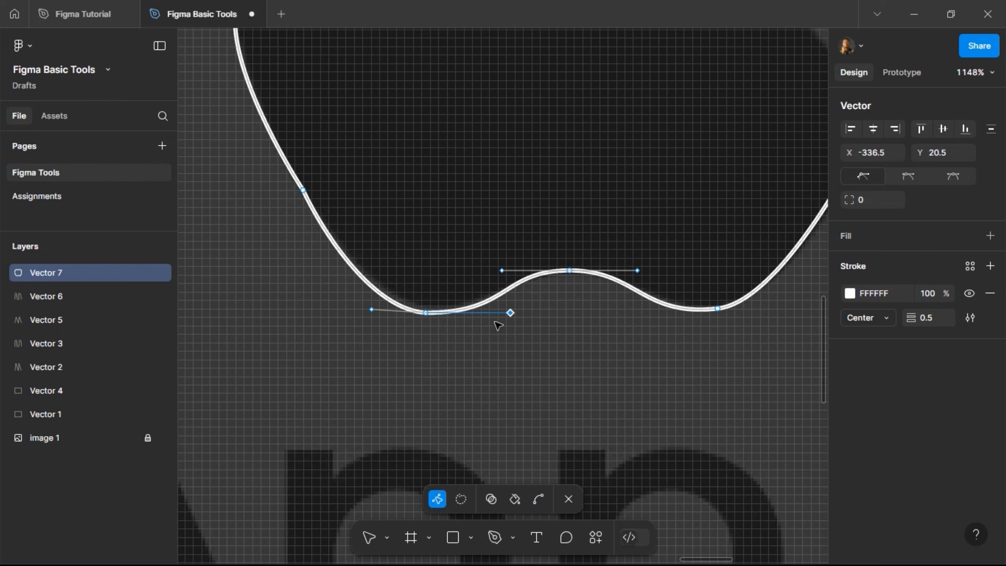
pyautogui.click(952, 179)
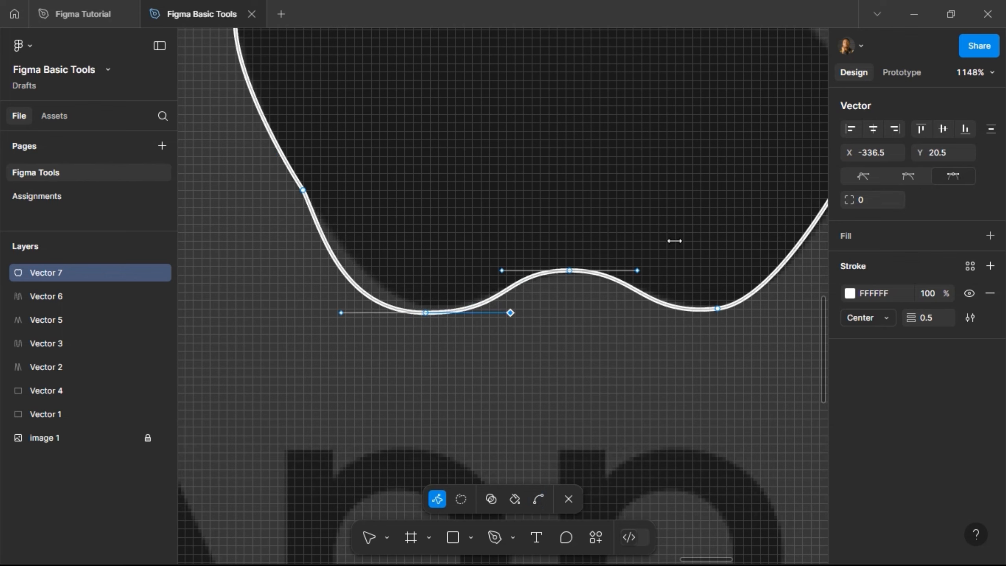
pyautogui.moveTo(511, 315); pyautogui.dragTo(485, 308)
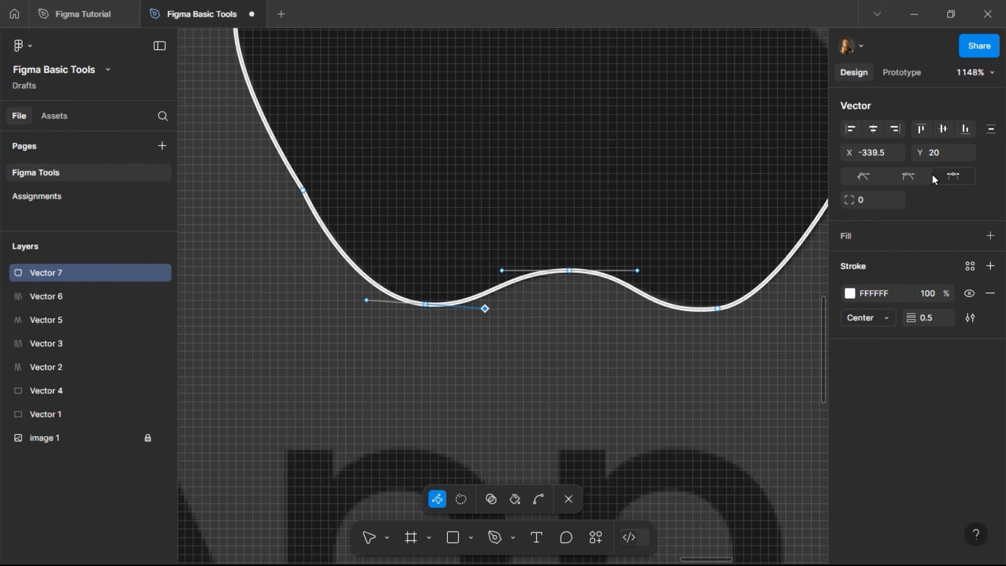
# Step: Reshape the bump between the apple's two bottom lobes by adjusting its anchor point's handles, mirroring their angle and length
pyautogui.click(570, 271)
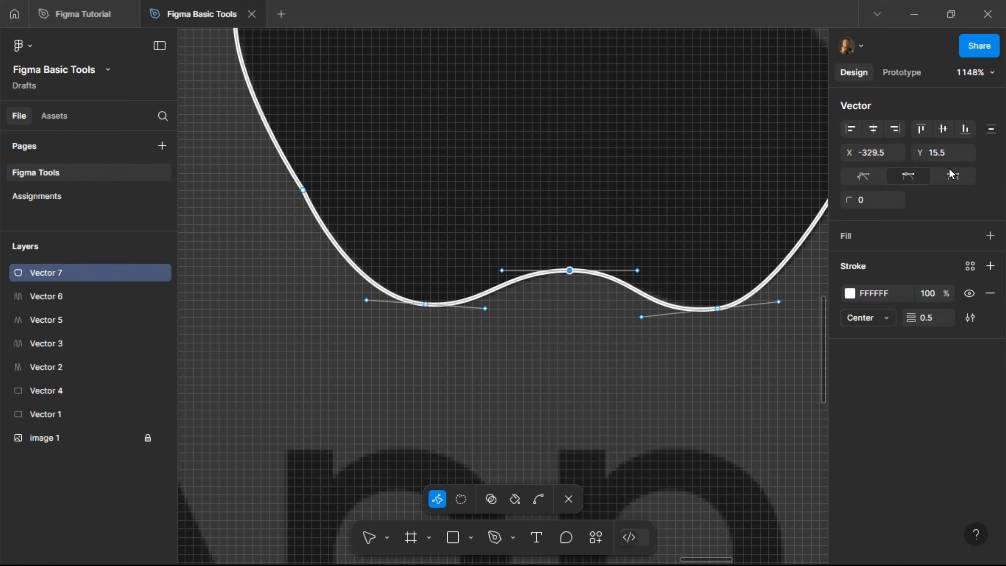
pyautogui.click(952, 181)
pyautogui.moveTo(638, 270)
pyautogui.mouseDown()
pyautogui.moveTo(647, 272)
pyautogui.moveTo(630, 267)
pyautogui.moveTo(746, 279)
pyautogui.moveTo(620, 277)
pyautogui.mouseUp()
pyautogui.click(901, 179)
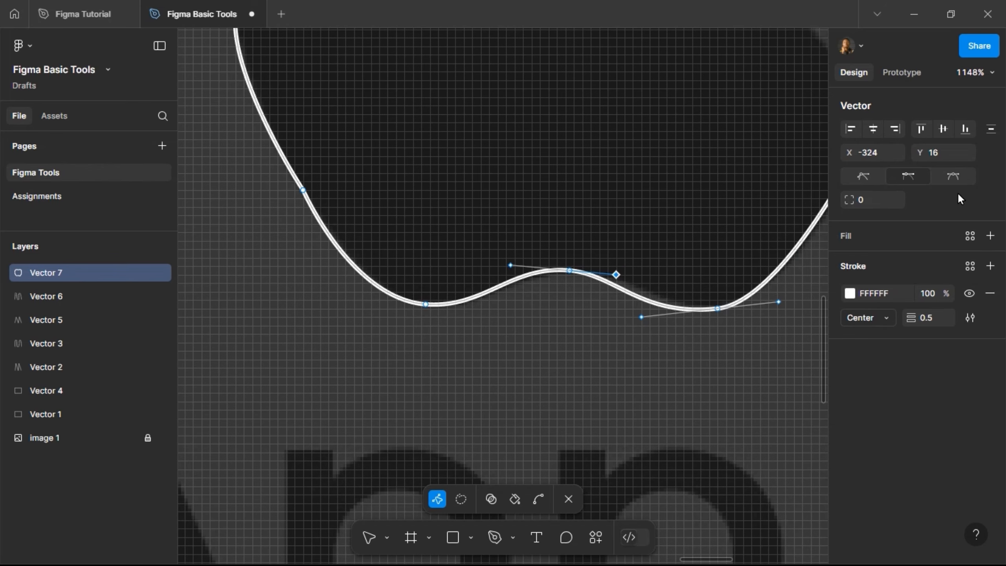
pyautogui.click(953, 176)
# Step: Mirror the angle and length of the bottom-right lobe's anchor handles and level them to fit the curve to the logo
pyautogui.hscroll(3, 703, 321)
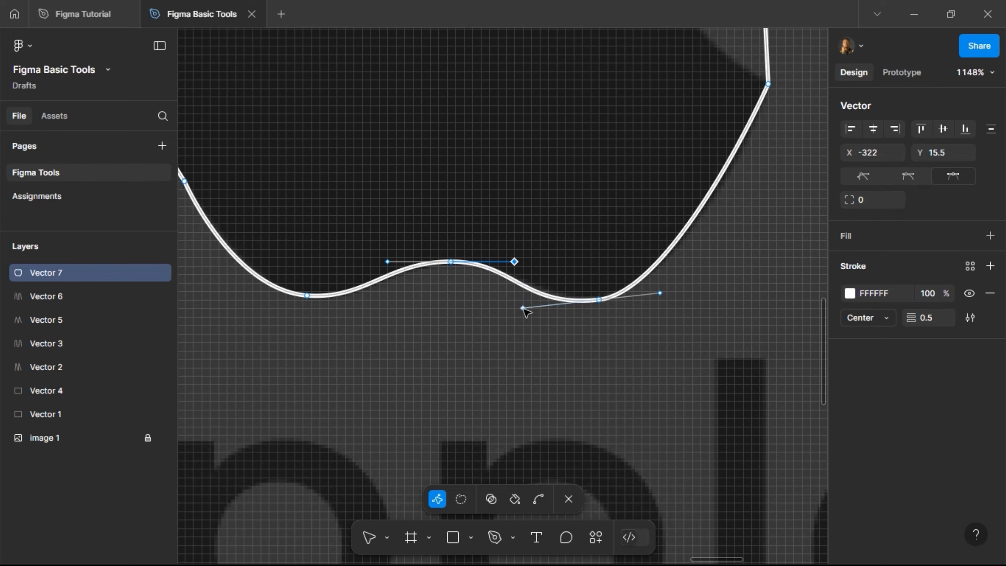
pyautogui.moveTo(523, 308); pyautogui.dragTo(548, 305)
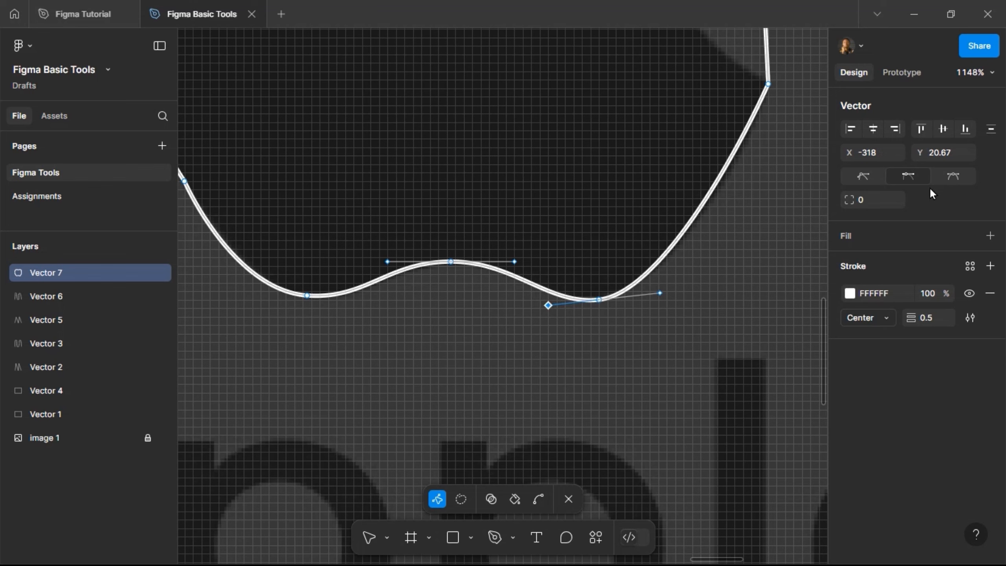
pyautogui.click(952, 177)
pyautogui.moveTo(646, 299); pyautogui.dragTo(671, 299)
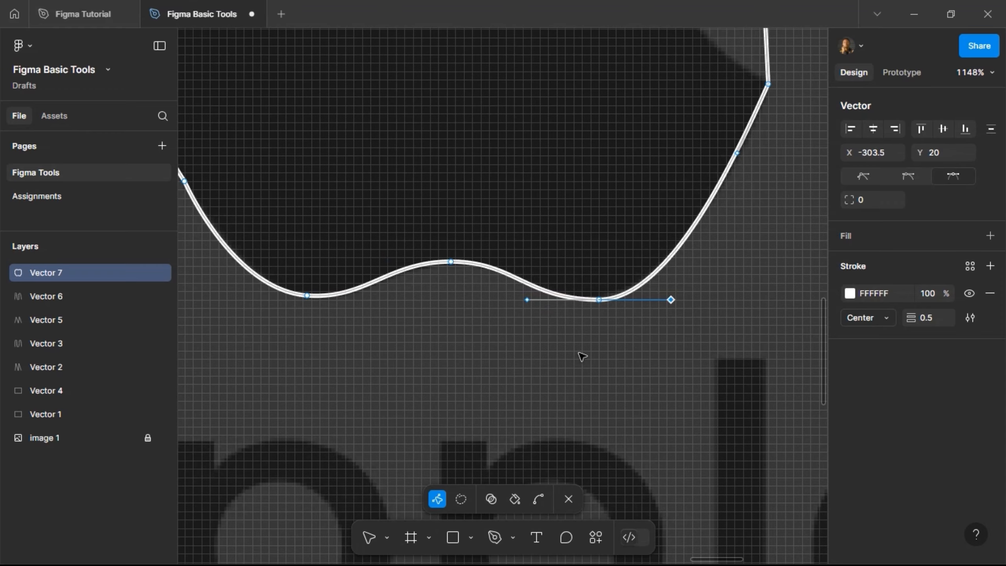
# Step: Try both healing deletion and plain deletion on the extra anchor point of the apple's lower-left curve, undoing each
pyautogui.scroll(-5, 568, 360)
pyautogui.scroll(5, 443, 332)
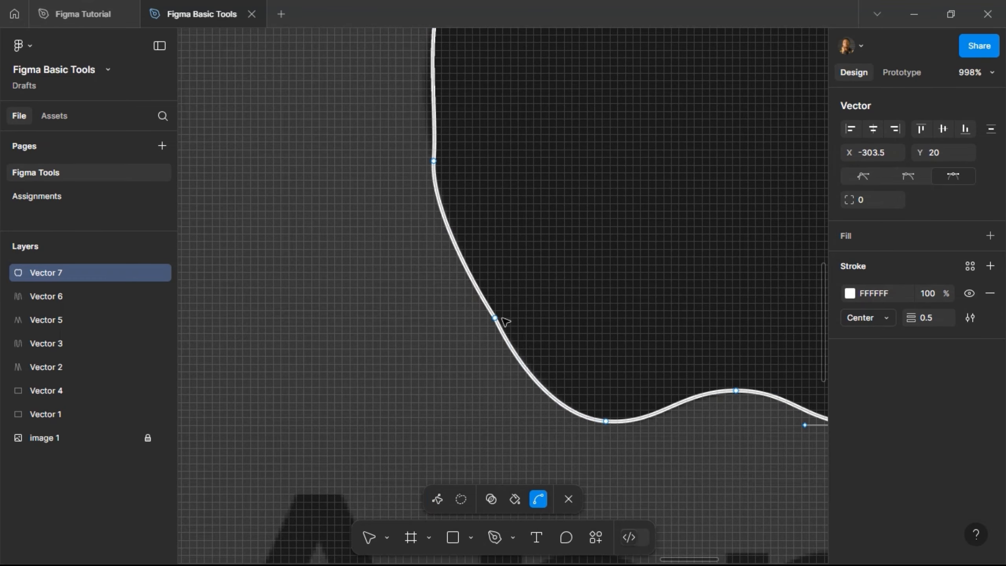
pyautogui.click(495, 317)
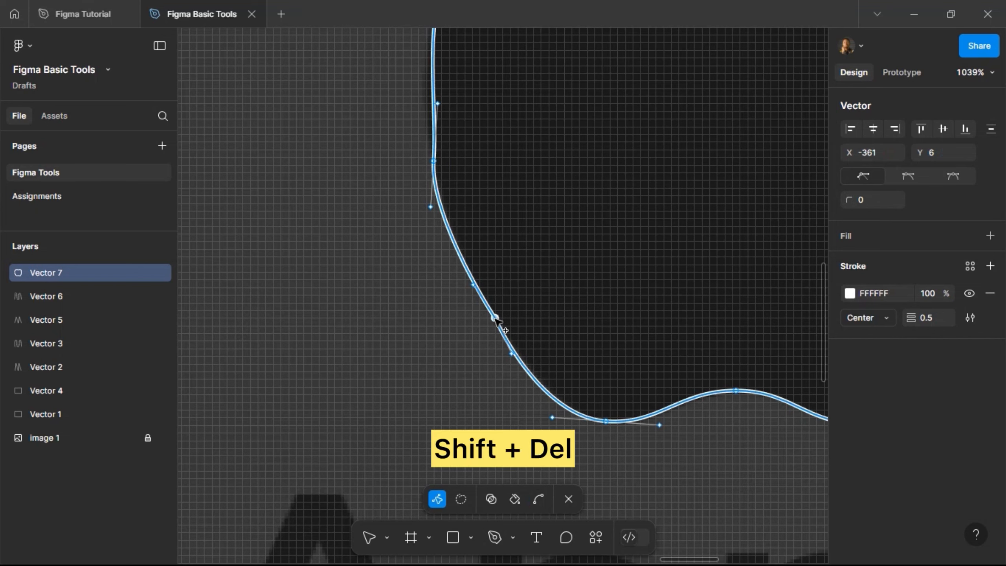
pyautogui.hotkey('shift', 'Delete')
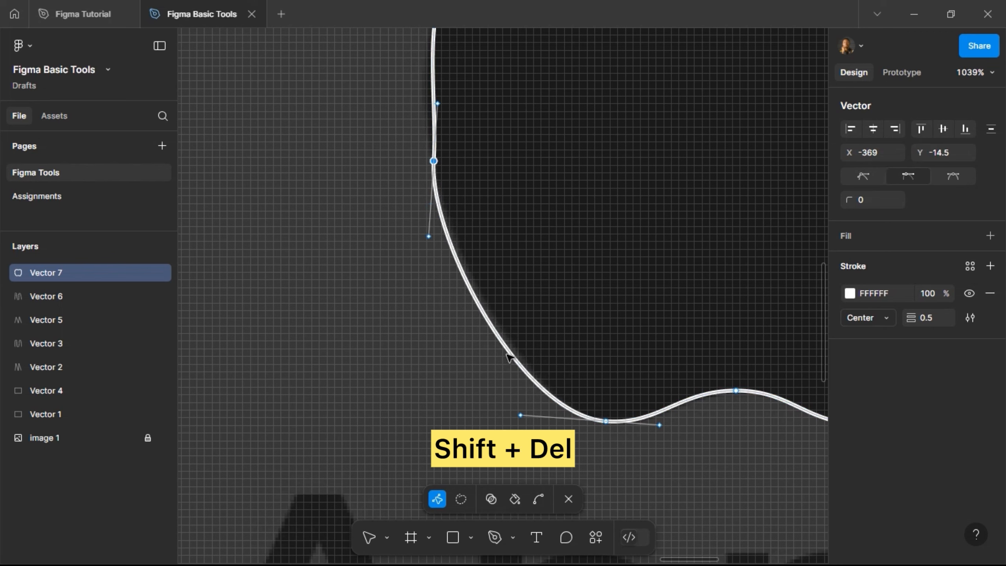
pyautogui.hotkey('ctrl', 'z')
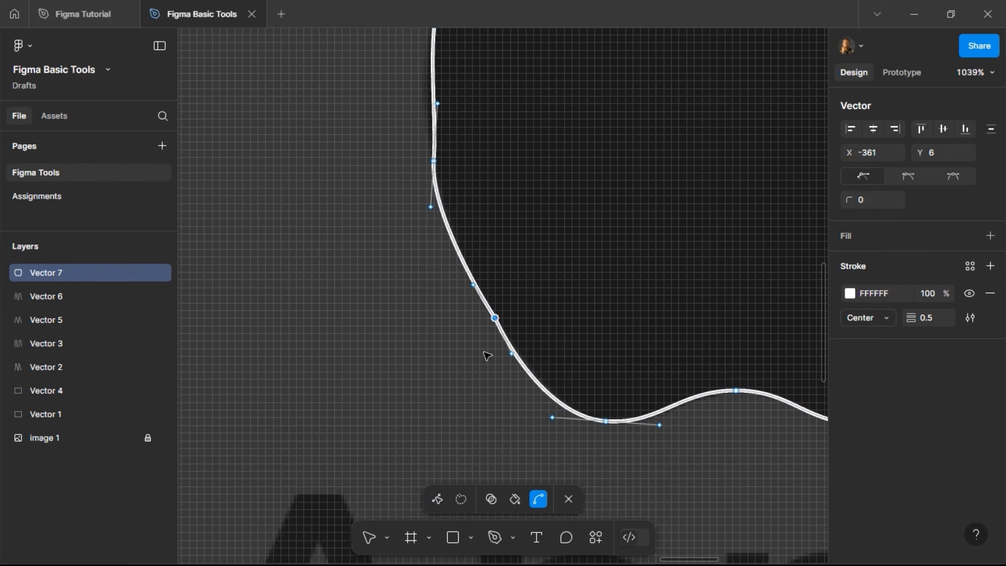
pyautogui.press('Delete')
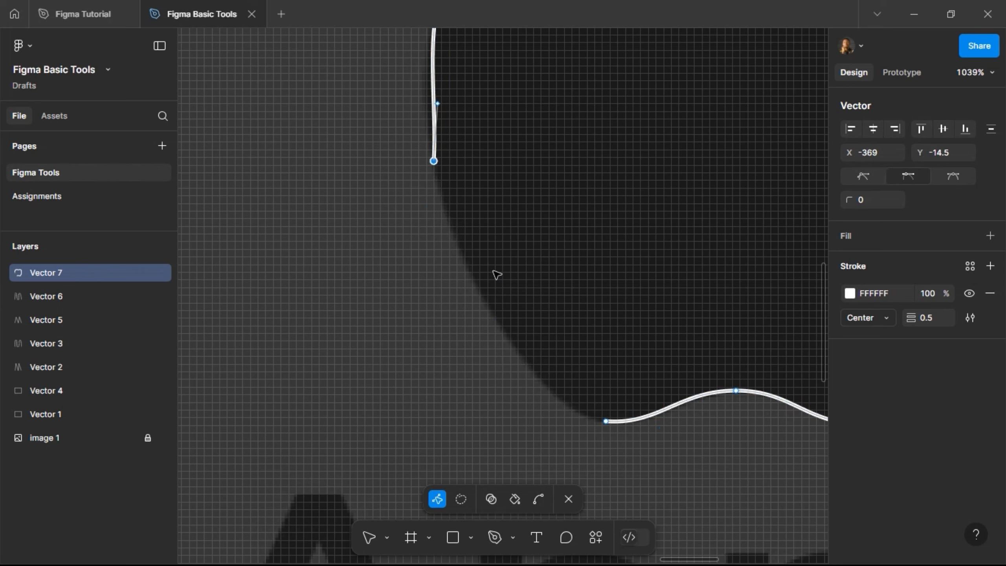
pyautogui.hotkey('ctrl', 'z')
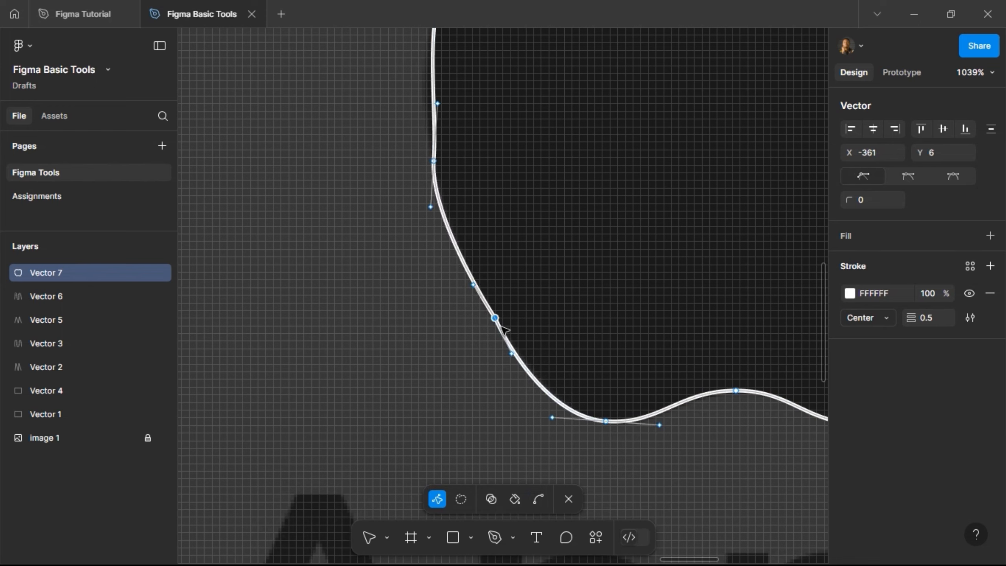
# Step: Delete and heal the lower-left curve's extra anchor point, and fit the curve to the logo with the neighbouring points' handles
pyautogui.hotkey('shift', 'Delete')
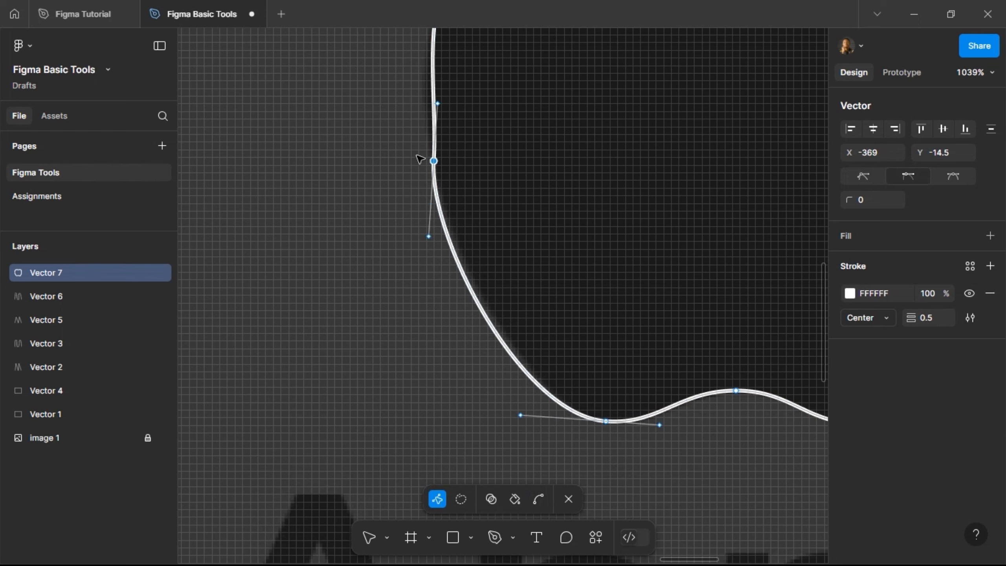
pyautogui.moveTo(430, 237); pyautogui.dragTo(445, 257)
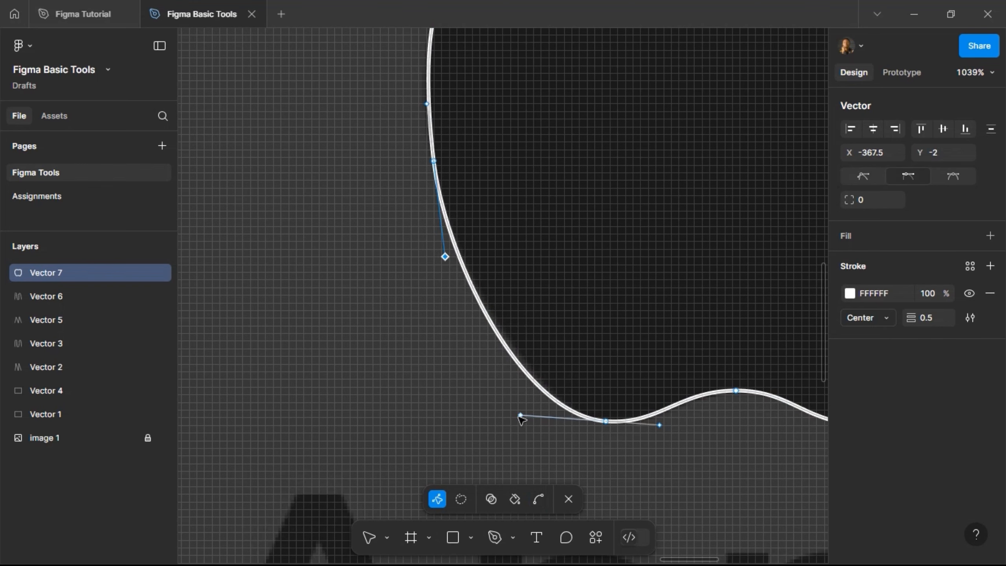
pyautogui.moveTo(521, 415); pyautogui.dragTo(541, 417)
# Step: Delete and heal the two extra anchor points on the apple's upper-left shoulder, and refit the curve with the neighbouring points' handles
pyautogui.scroll(5, 535, 196)
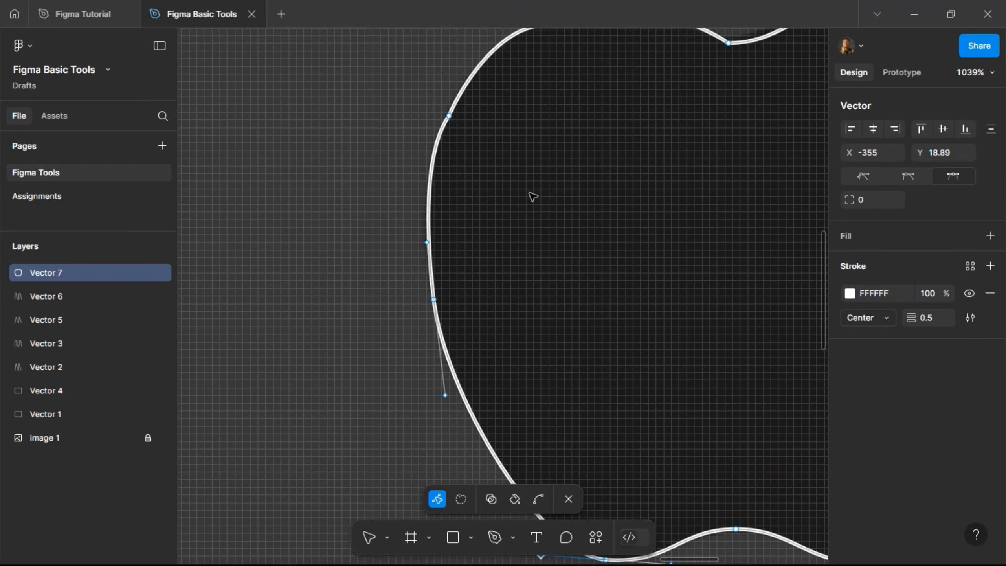
pyautogui.scroll(2, 510, 174)
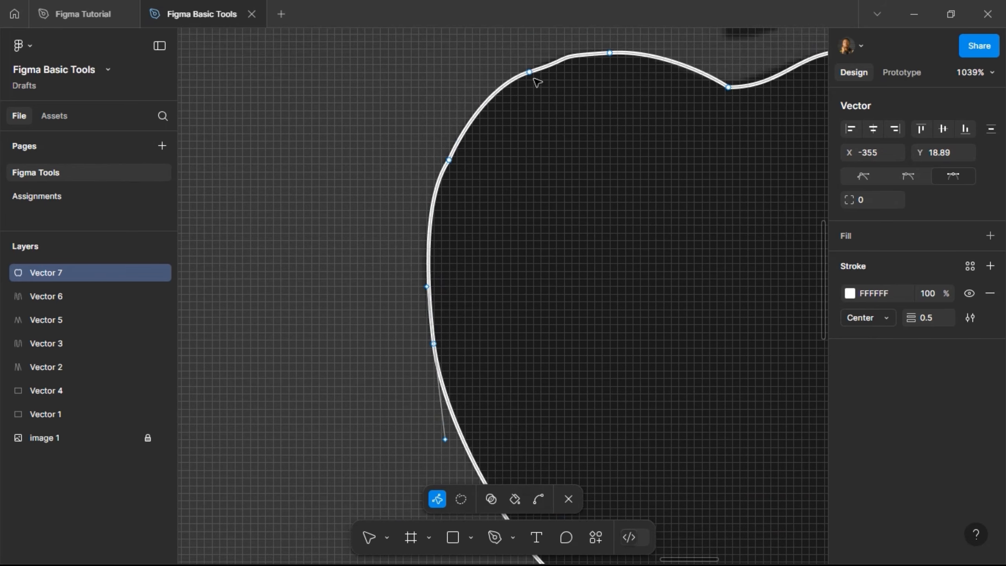
pyautogui.moveTo(550, 48); pyautogui.dragTo(446, 196)
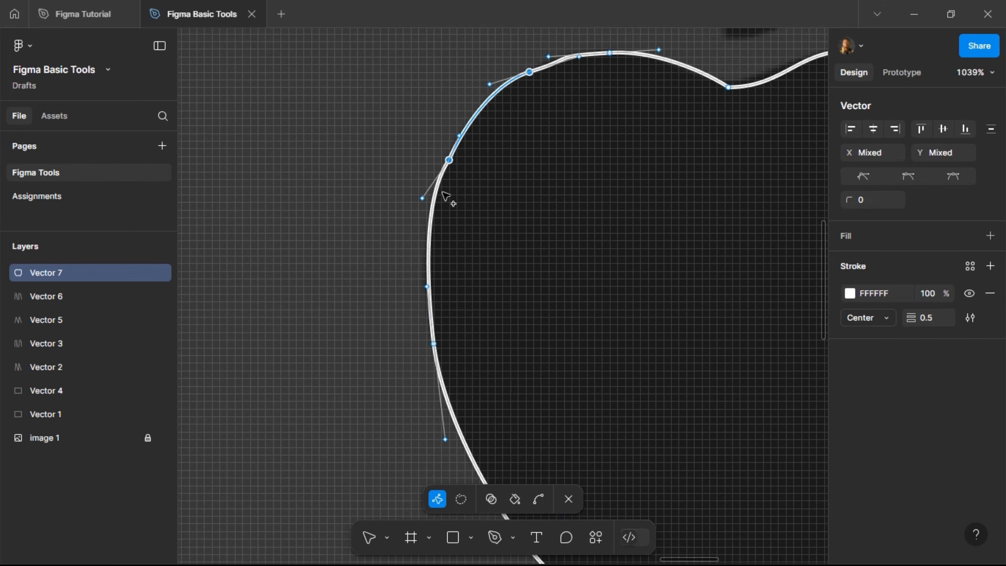
pyautogui.press('Delete')
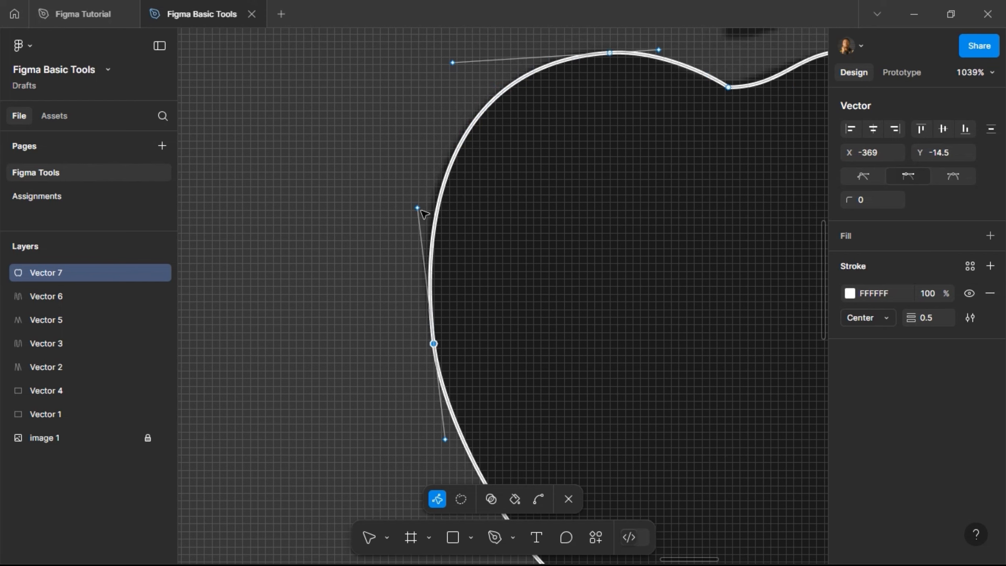
pyautogui.moveTo(418, 208); pyautogui.dragTo(425, 190)
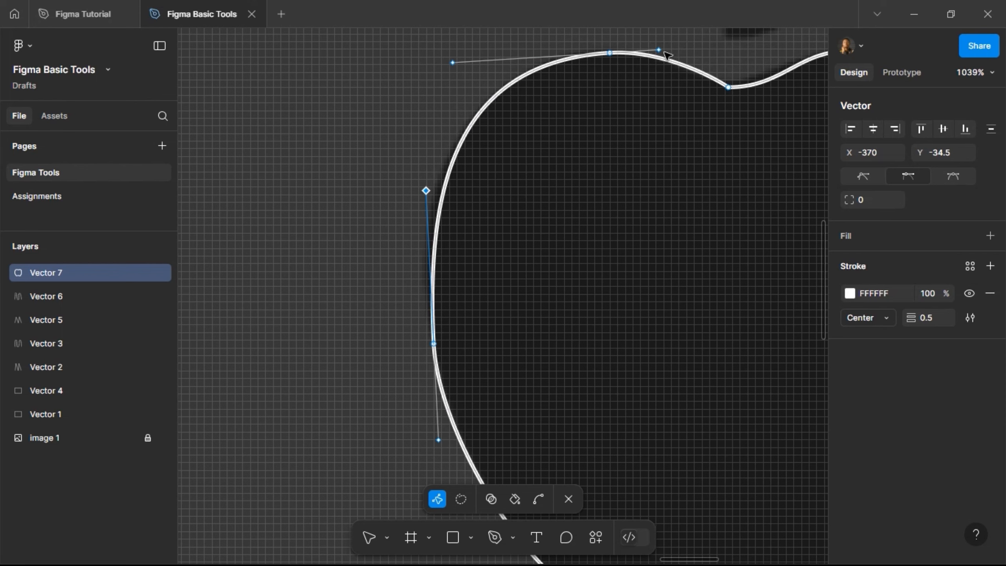
pyautogui.moveTo(659, 50); pyautogui.dragTo(664, 50)
pyautogui.moveTo(454, 64); pyautogui.dragTo(465, 72)
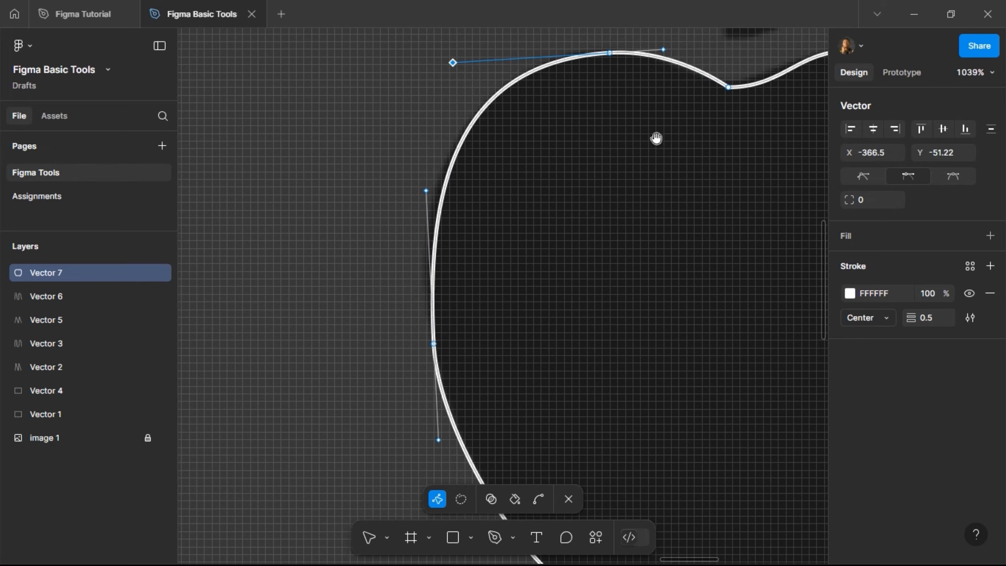
# Step: Smooth the notch between the apple's top lobes by mirroring its anchor handles' angle and length and levelling them
pyautogui.moveTo(655, 139); pyautogui.dragTo(417, 157)
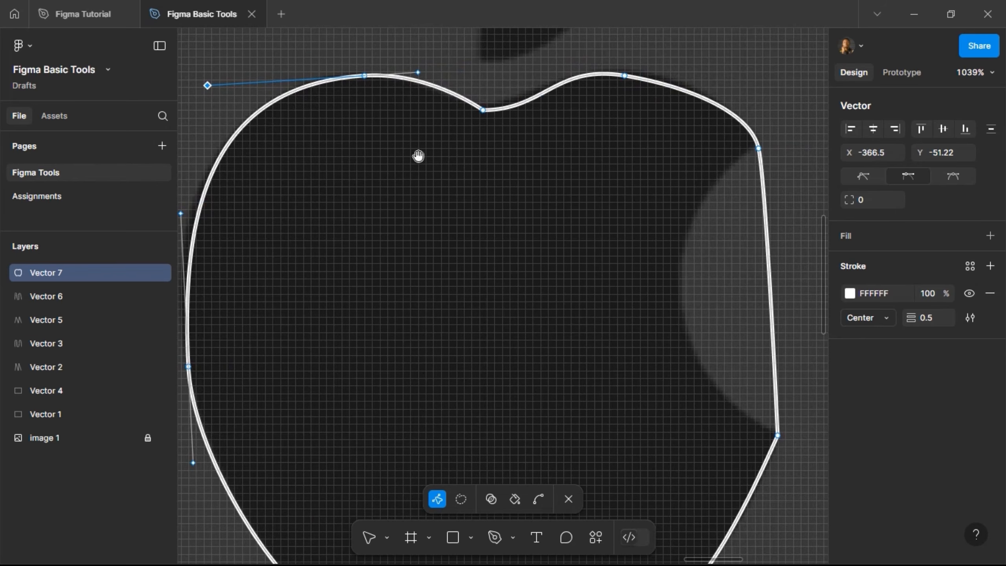
pyautogui.click(483, 111)
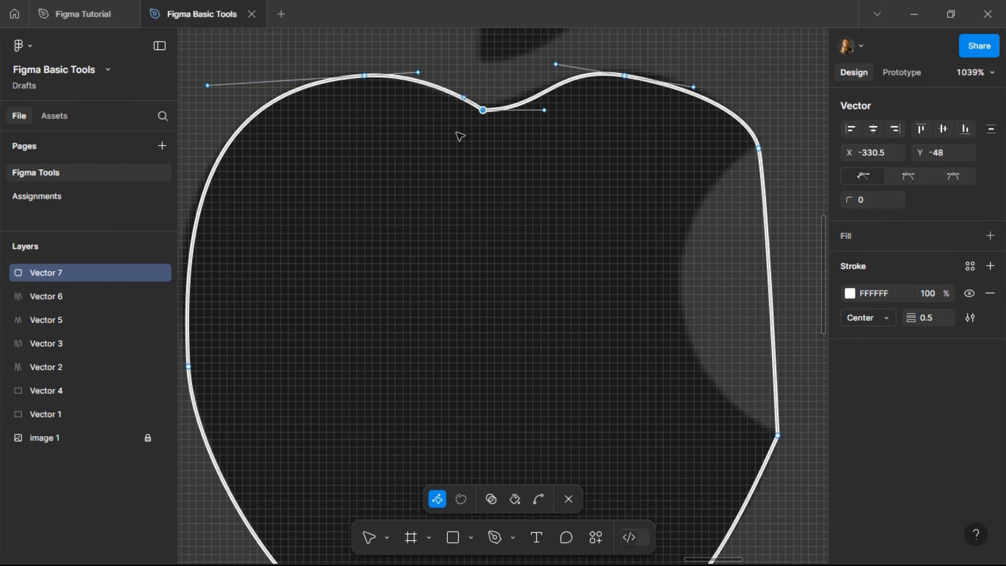
pyautogui.click(955, 175)
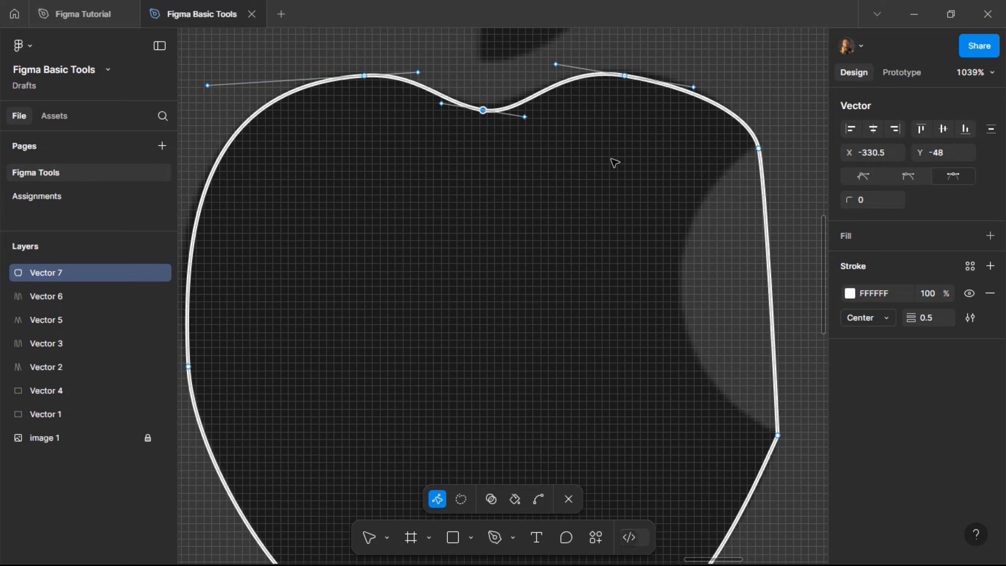
pyautogui.moveTo(525, 117)
pyautogui.mouseDown()
pyautogui.moveTo(541, 109)
pyautogui.moveTo(525, 110)
pyautogui.mouseUp()
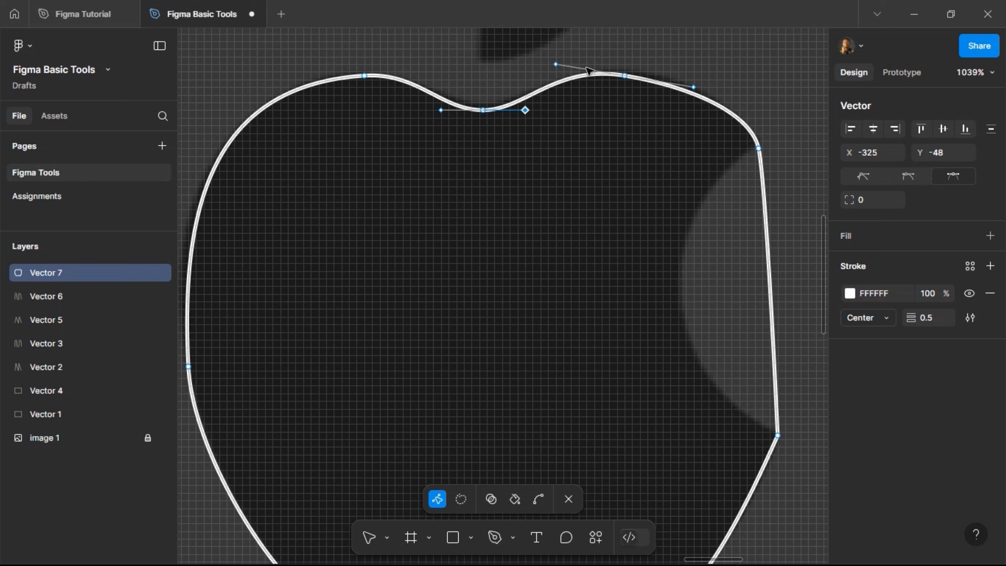
# Step: Fit the top-right lobe to the logo by adjusting its top, notch and upper bite-corner anchor points and their handles
pyautogui.moveTo(693, 87); pyautogui.dragTo(698, 77)
pyautogui.moveTo(625, 76)
pyautogui.mouseDown()
pyautogui.moveTo(634, 77)
pyautogui.moveTo(624, 72)
pyautogui.mouseUp()
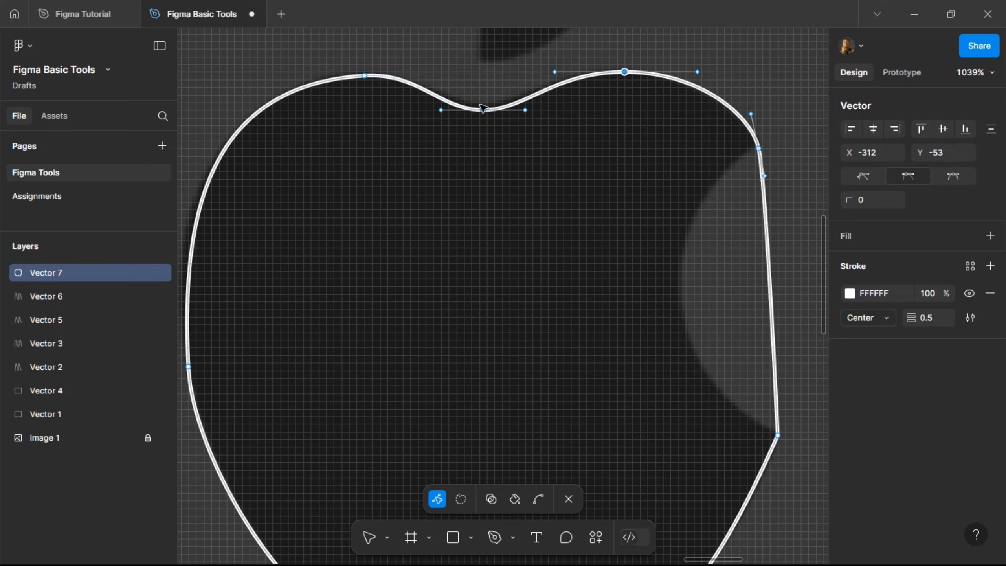
pyautogui.moveTo(483, 110); pyautogui.dragTo(483, 107)
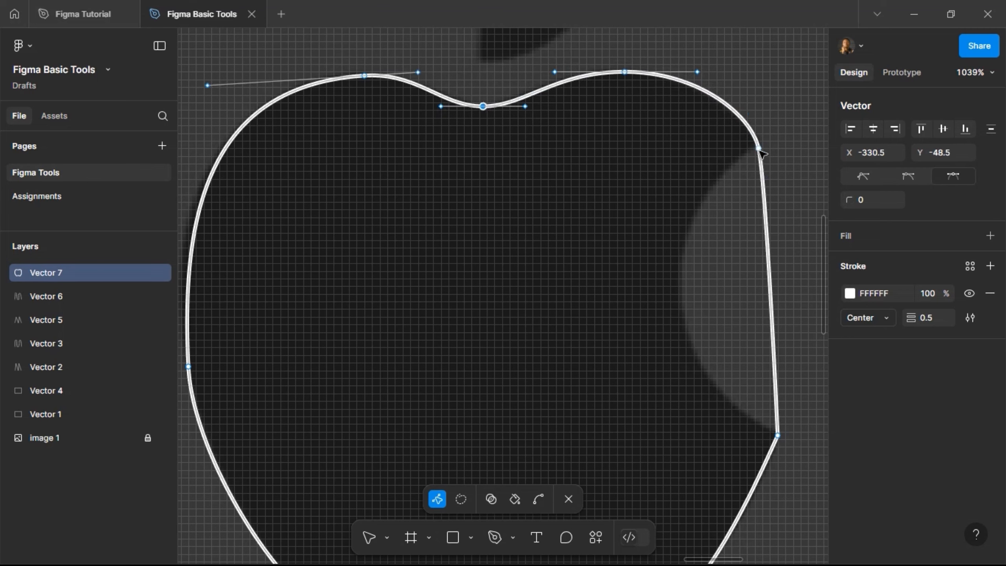
pyautogui.moveTo(756, 151); pyautogui.dragTo(732, 99)
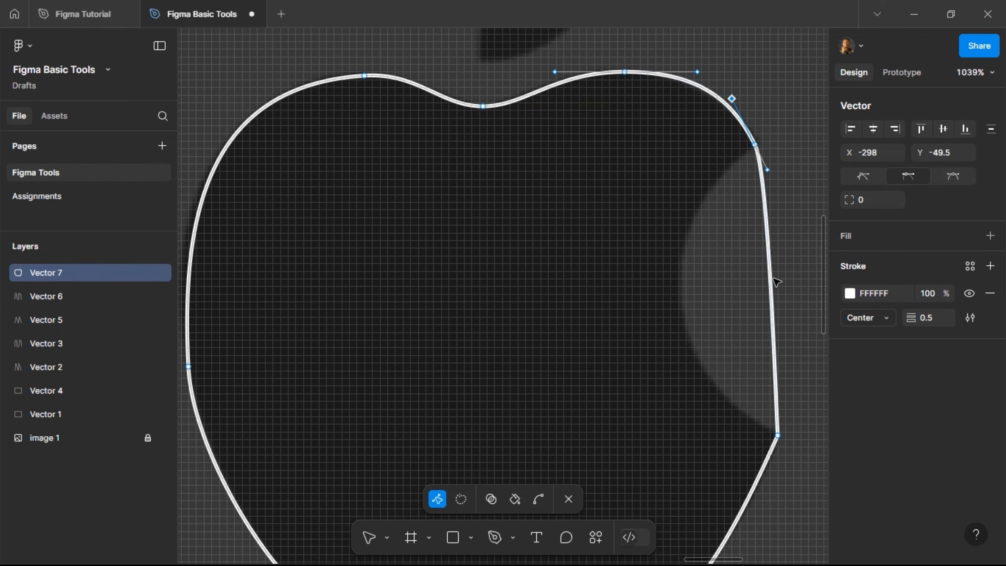
# Step: Curve the straight segment across the bite inward to follow the logo by adjusting the handles at its two corner points
pyautogui.click(770, 325)
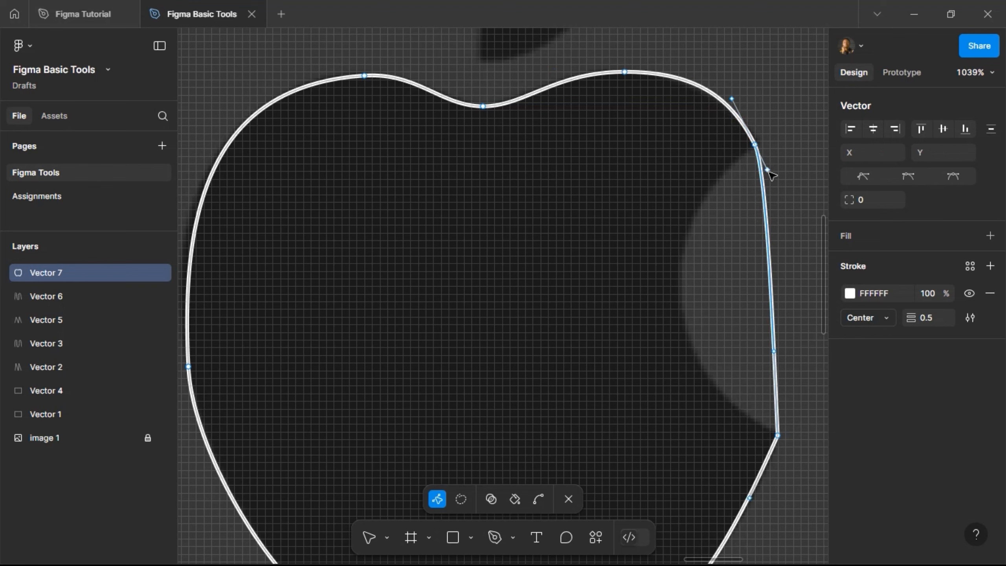
pyautogui.moveTo(767, 171); pyautogui.dragTo(570, 329)
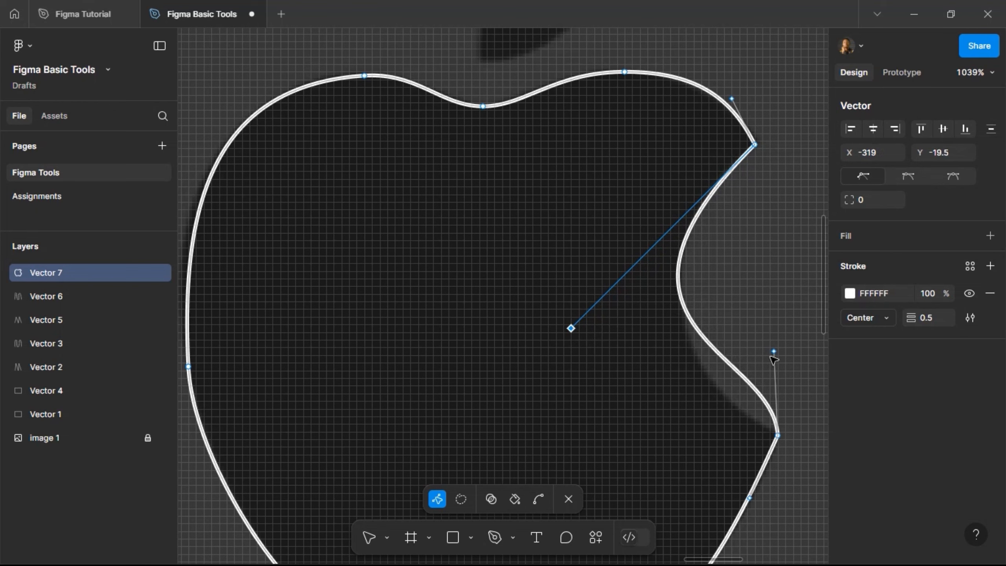
pyautogui.moveTo(773, 352); pyautogui.dragTo(701, 378)
pyautogui.moveTo(571, 328); pyautogui.dragTo(617, 271)
pyautogui.moveTo(701, 378); pyautogui.dragTo(699, 393)
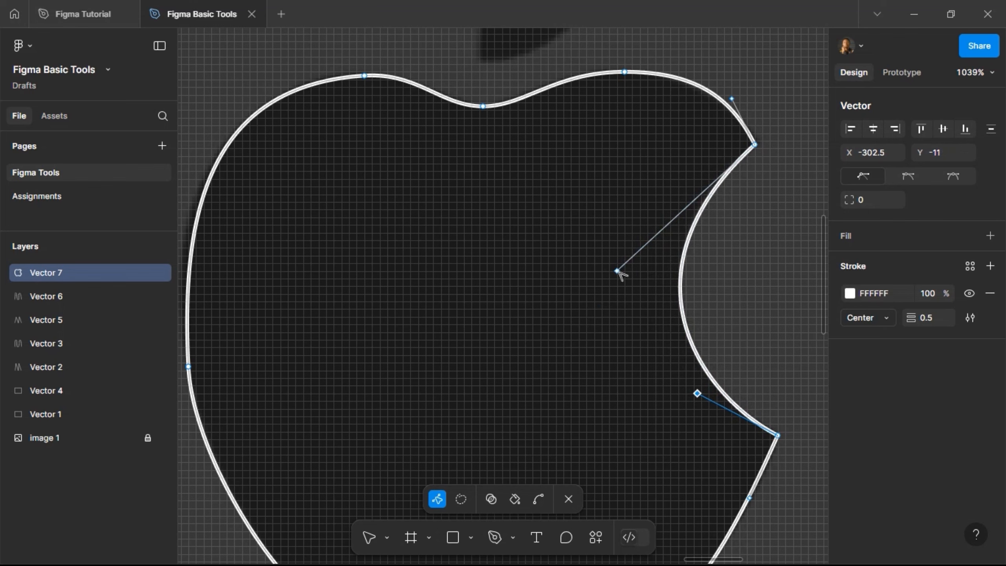
pyautogui.moveTo(618, 272); pyautogui.dragTo(625, 252)
pyautogui.moveTo(698, 395); pyautogui.dragTo(669, 381)
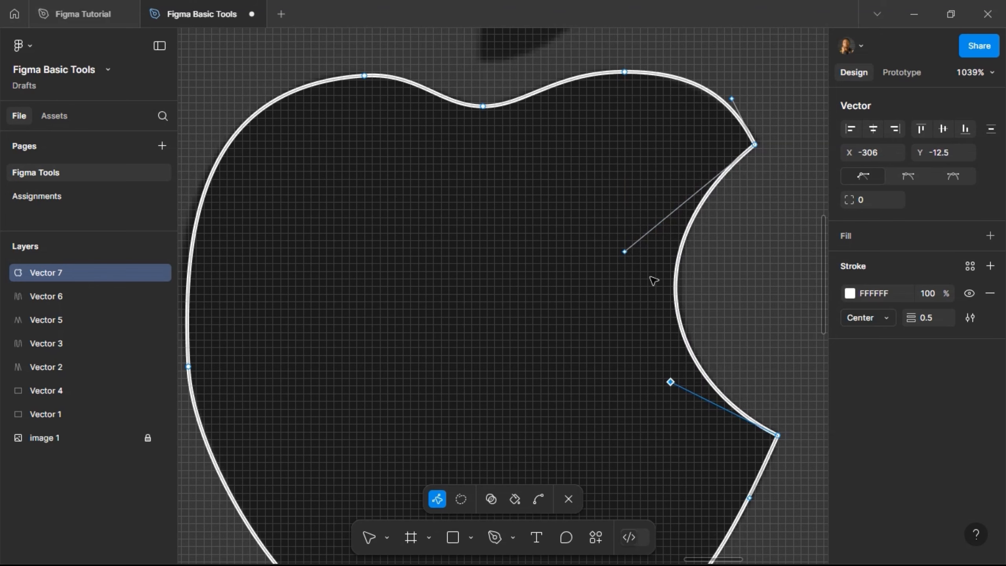
pyautogui.moveTo(625, 252); pyautogui.dragTo(636, 240)
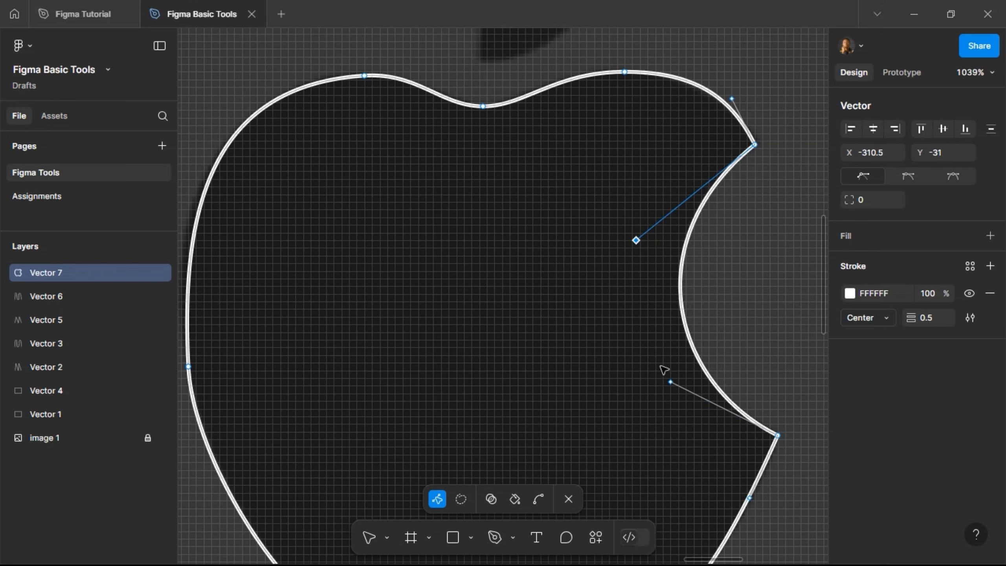
# Step: Finish editing the apple outline's vector path and deselect it
pyautogui.scroll(-5, 552, 211)
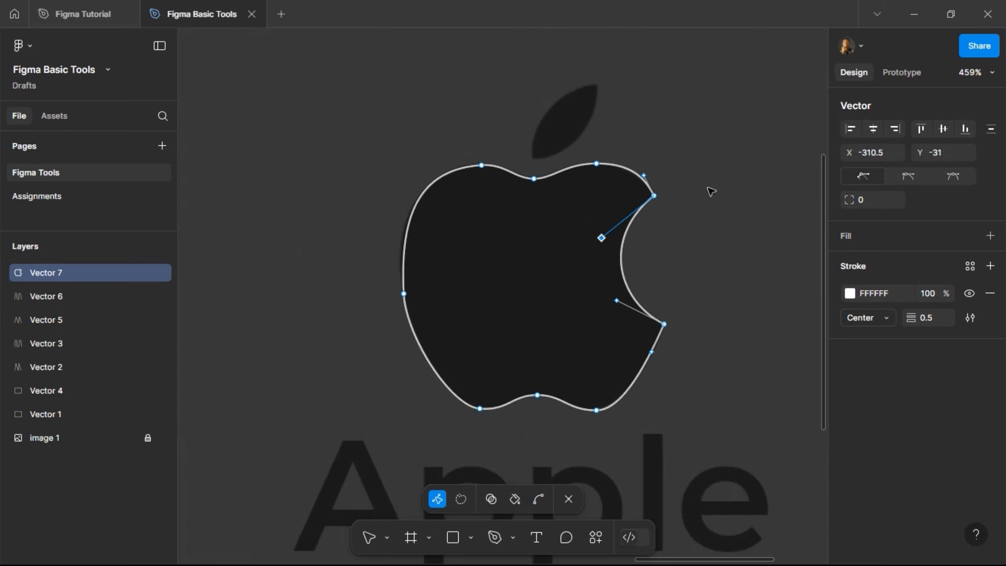
pyautogui.press('Escape')
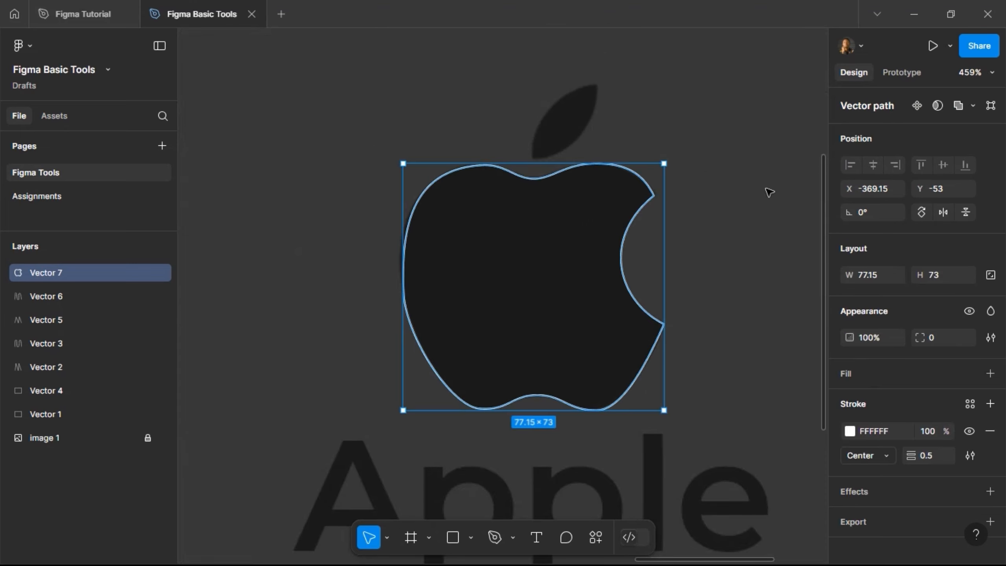
pyautogui.press('Escape')
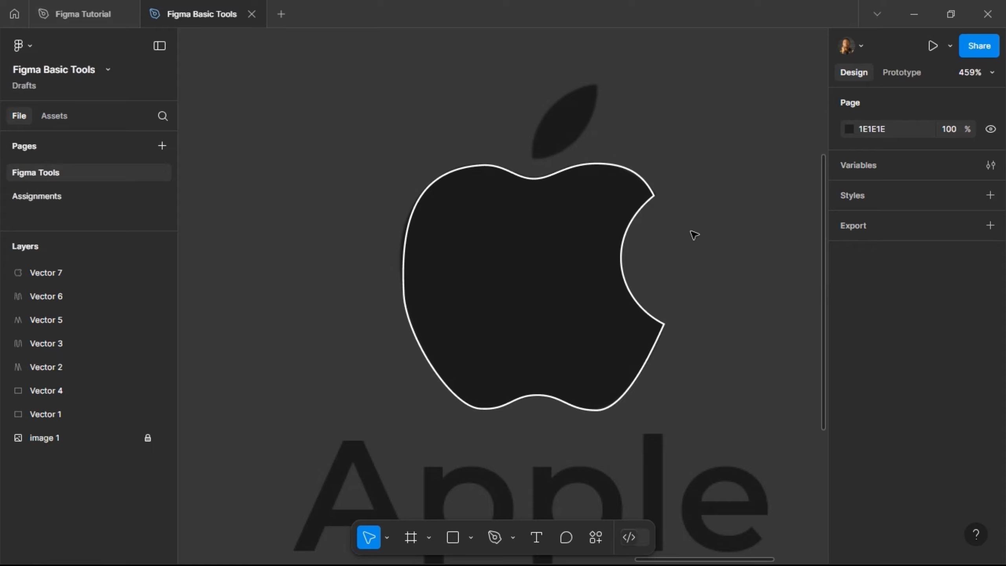
pyautogui.scroll(3, 608, 101)
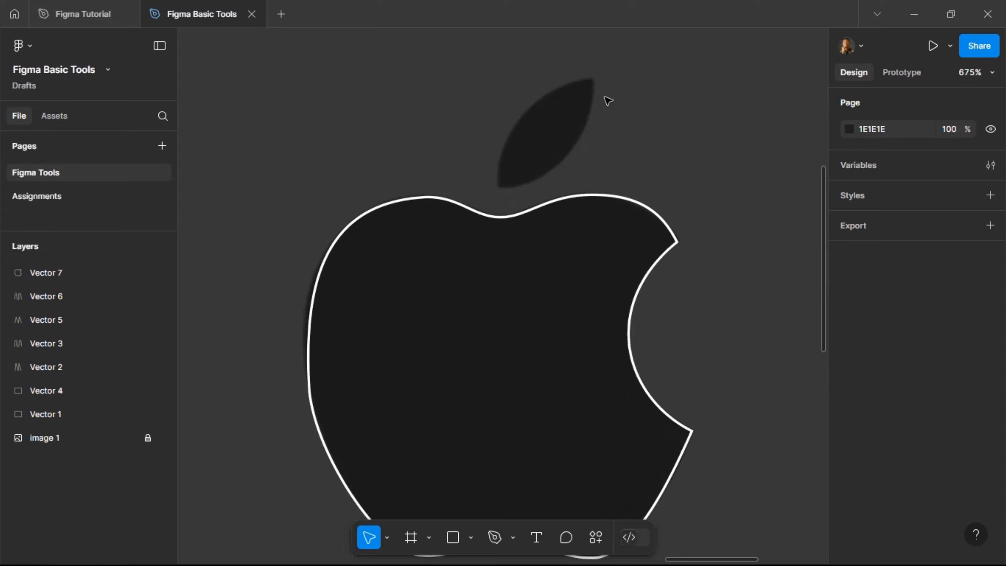
# Step: Reopen the apple outline's vector path and push the left-side anchor's upper handle outward to follow the logo
pyautogui.click(311, 400)
pyautogui.doubleClick(311, 412)
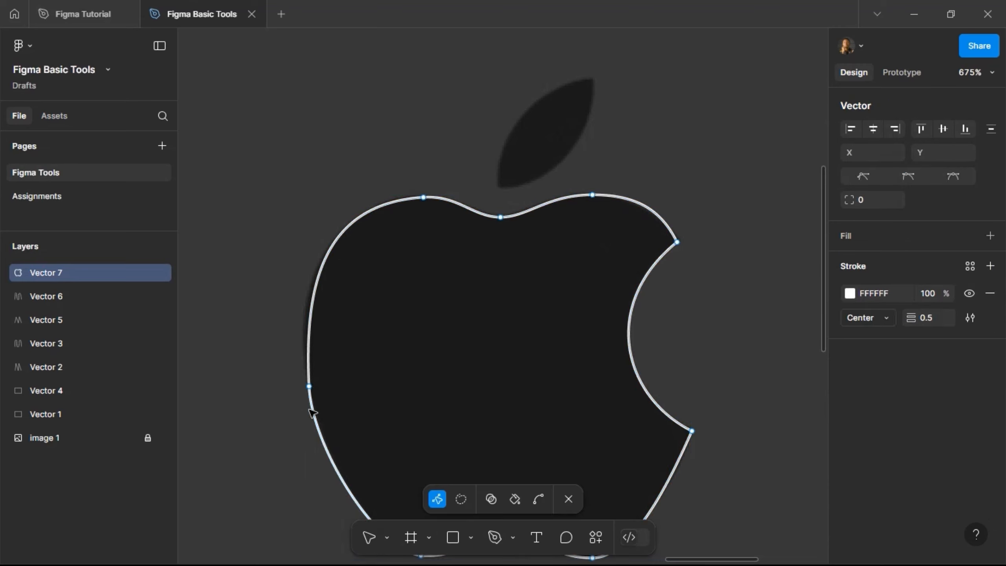
pyautogui.click(310, 386)
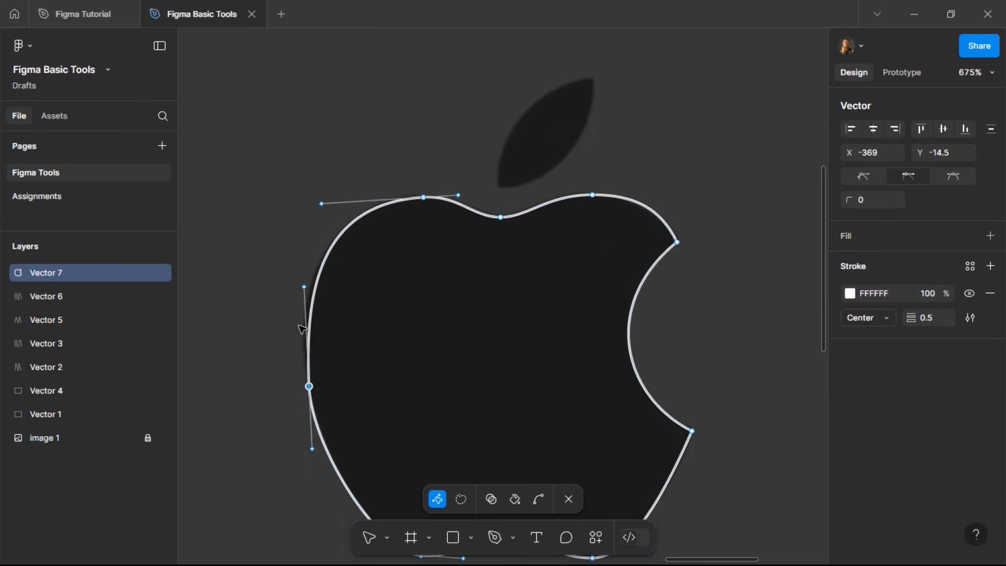
pyautogui.moveTo(305, 291); pyautogui.dragTo(300, 290)
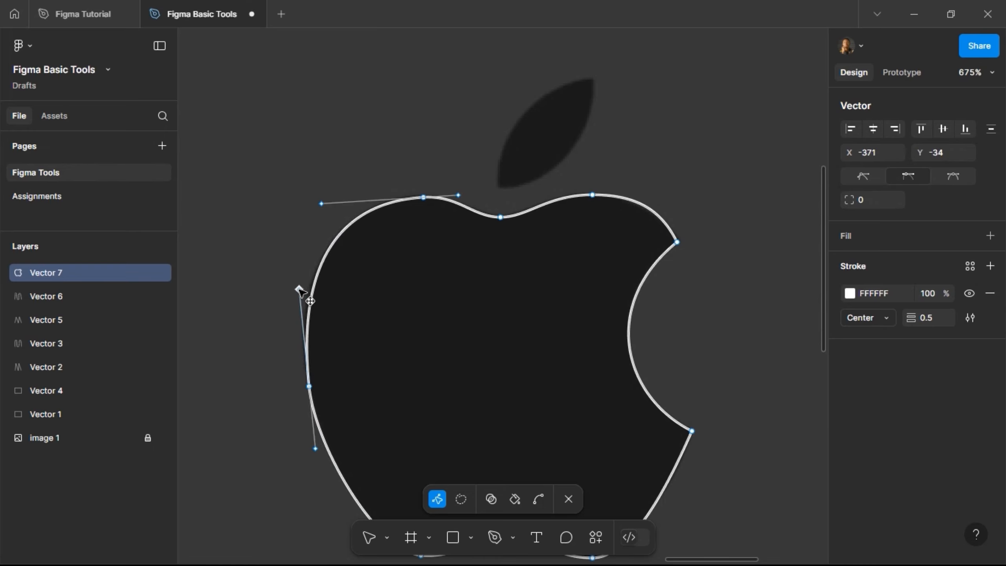
pyautogui.scroll(-5, 331, 284)
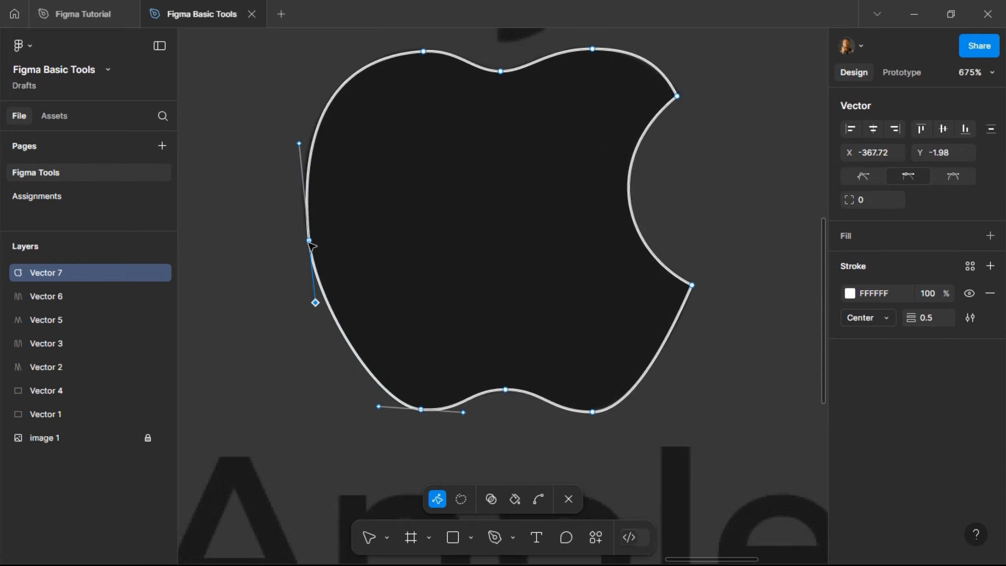
# Step: Mirror the angle and length of the apple's left-side anchor handles and readjust the upper one to about X -370.5, Y -35
pyautogui.click(312, 258)
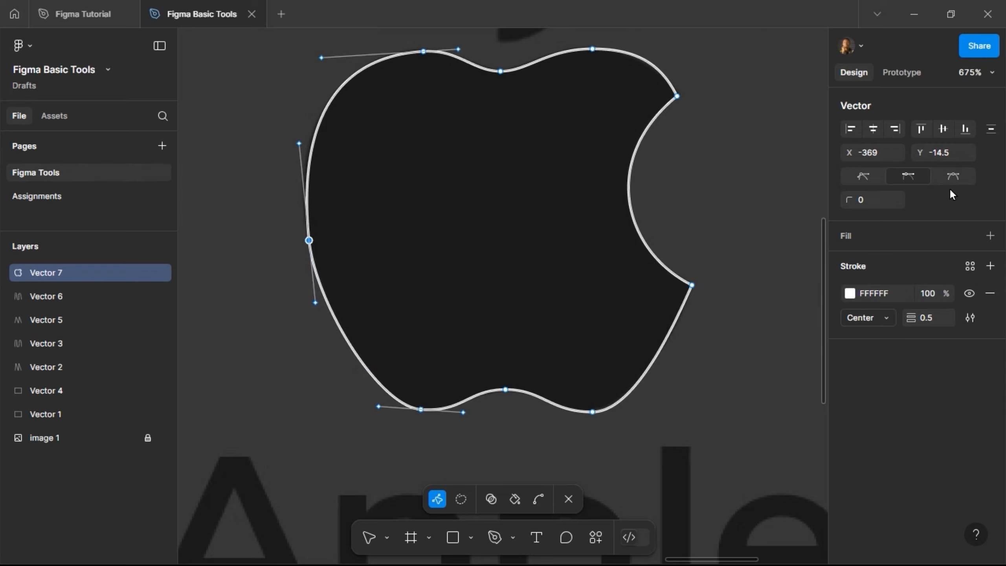
pyautogui.click(952, 176)
pyautogui.click(301, 160)
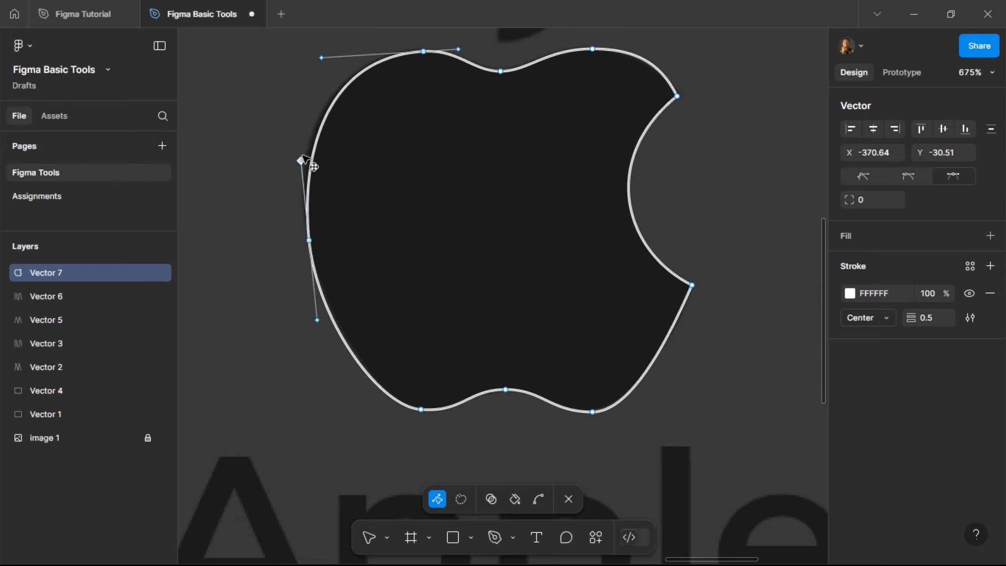
pyautogui.moveTo(302, 157); pyautogui.dragTo(307, 145)
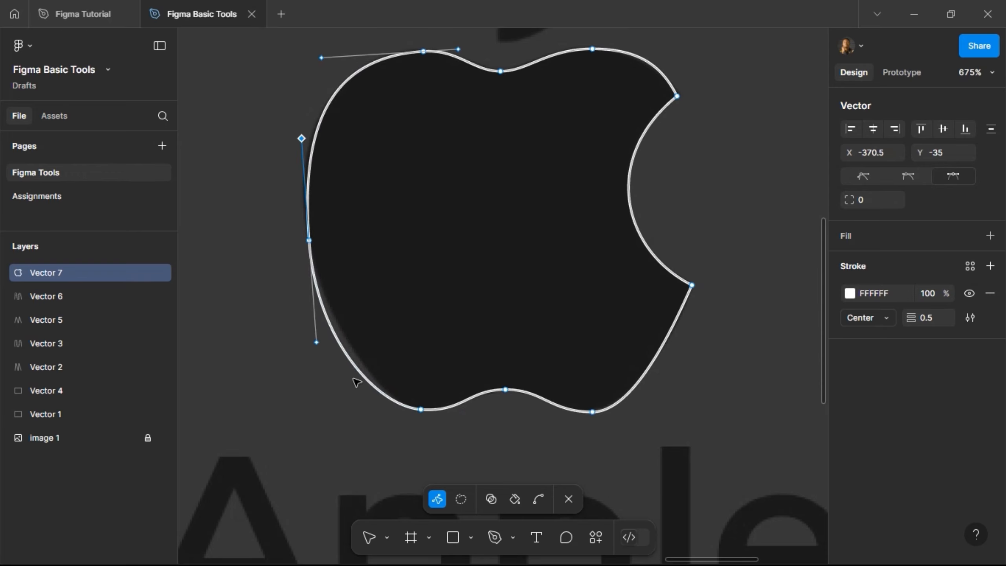
# Step: Level and shorten the lower-left lobe's handles, and move the left-side anchor to about X -369.5, Y -18
pyautogui.click(421, 410)
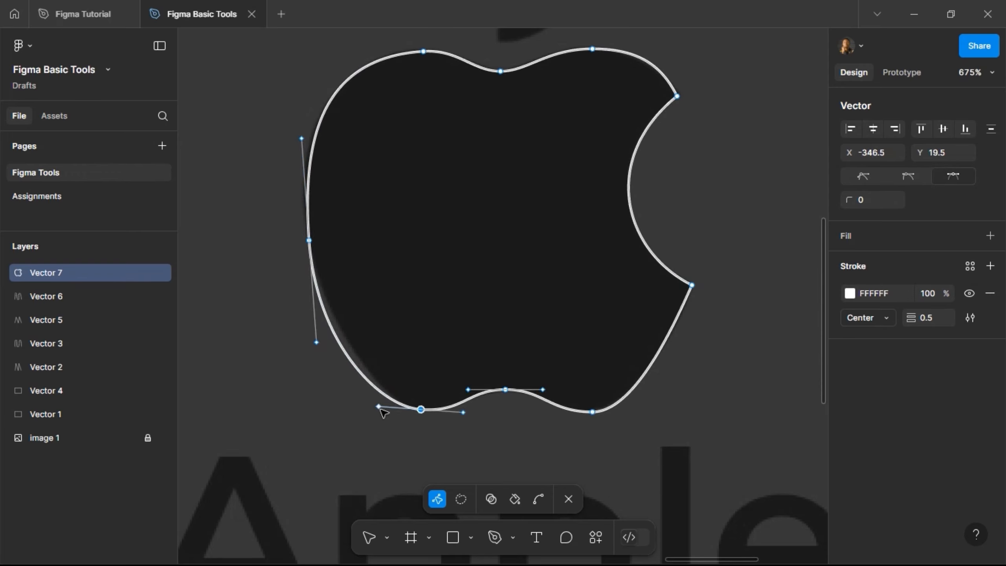
pyautogui.moveTo(380, 408); pyautogui.dragTo(389, 409)
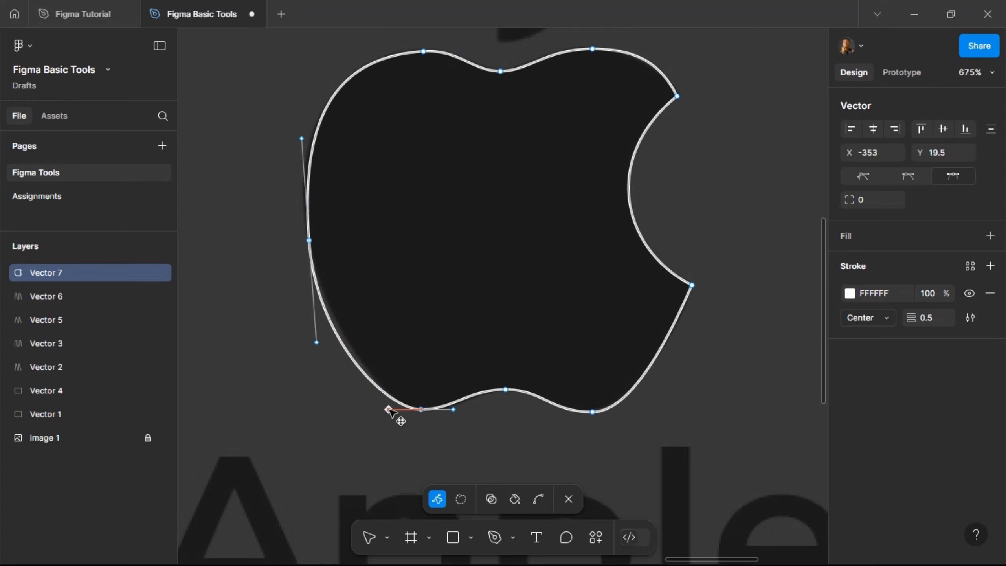
pyautogui.moveTo(309, 241)
pyautogui.mouseDown()
pyautogui.moveTo(319, 260)
pyautogui.moveTo(310, 214)
pyautogui.moveTo(309, 225)
pyautogui.mouseUp()
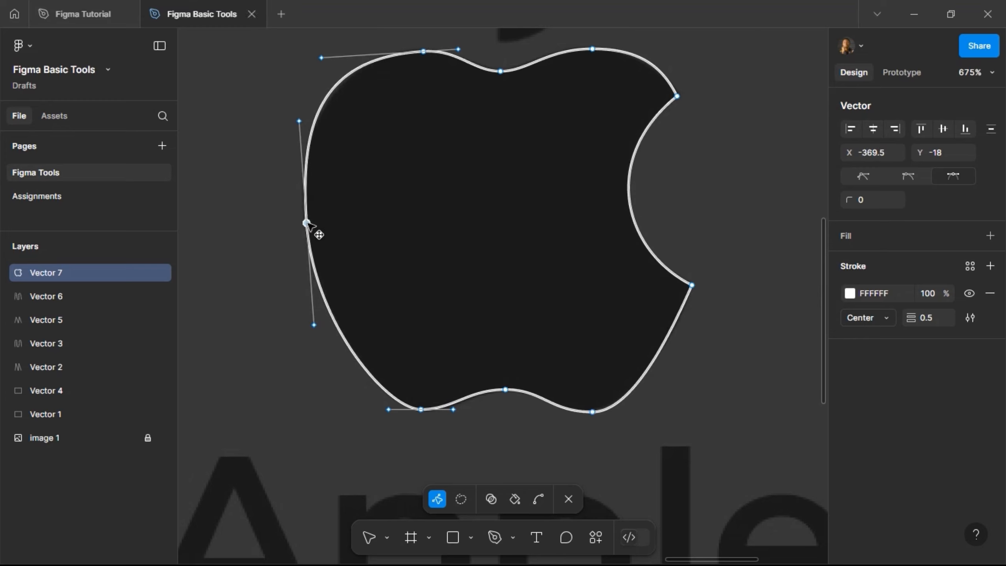
# Step: Shorten the top-left lobe's outer handle to about X -364, Y -51.37, then finish editing the apple outline and deselect it
pyautogui.click(322, 58)
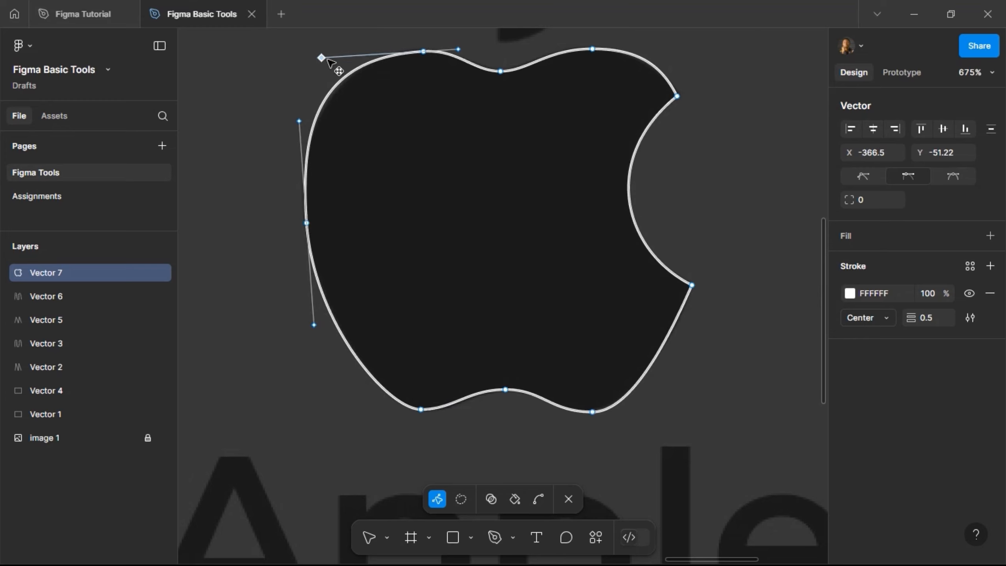
pyautogui.moveTo(327, 60); pyautogui.dragTo(336, 59)
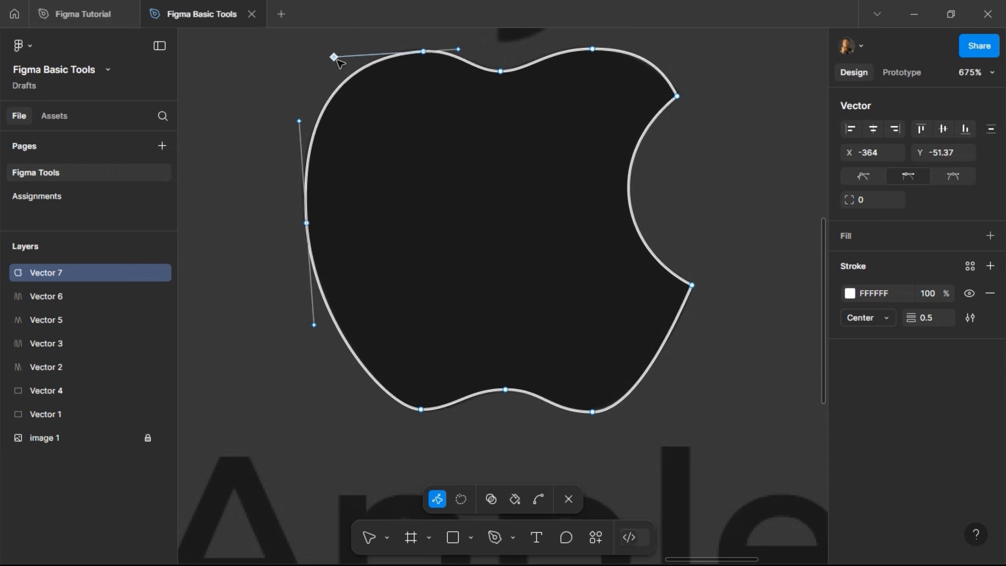
pyautogui.scroll(5, 420, 141)
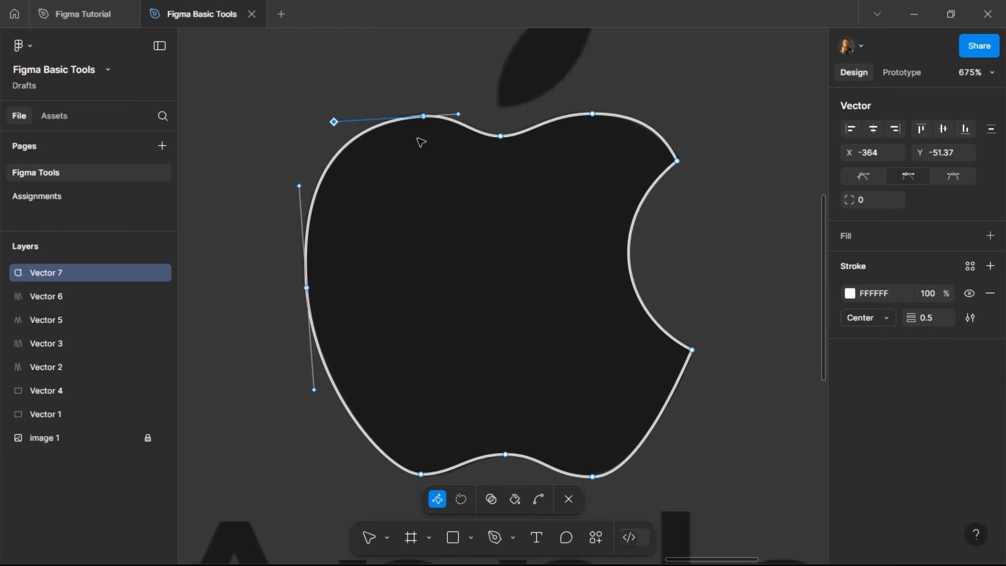
pyautogui.press('Escape')
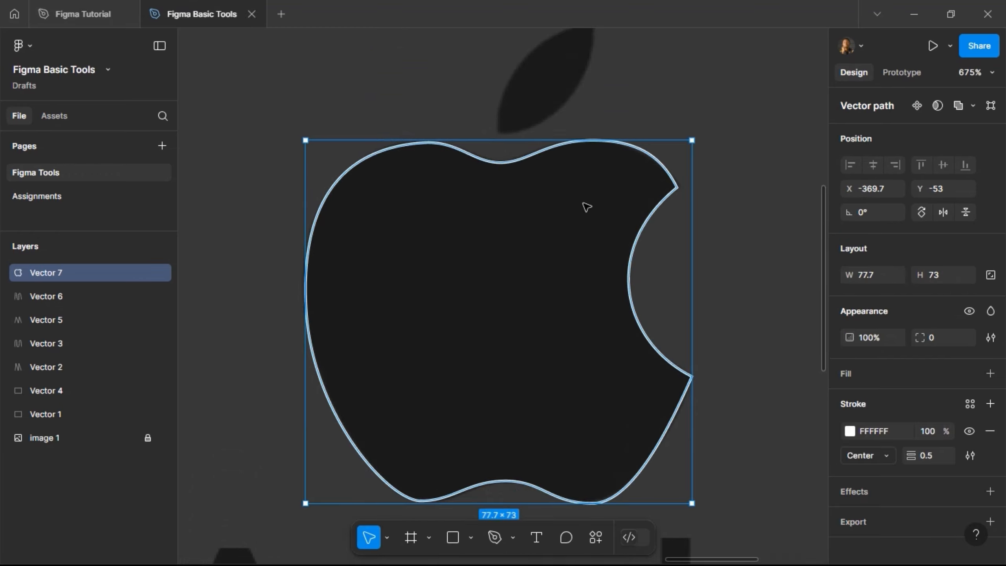
pyautogui.click(723, 156)
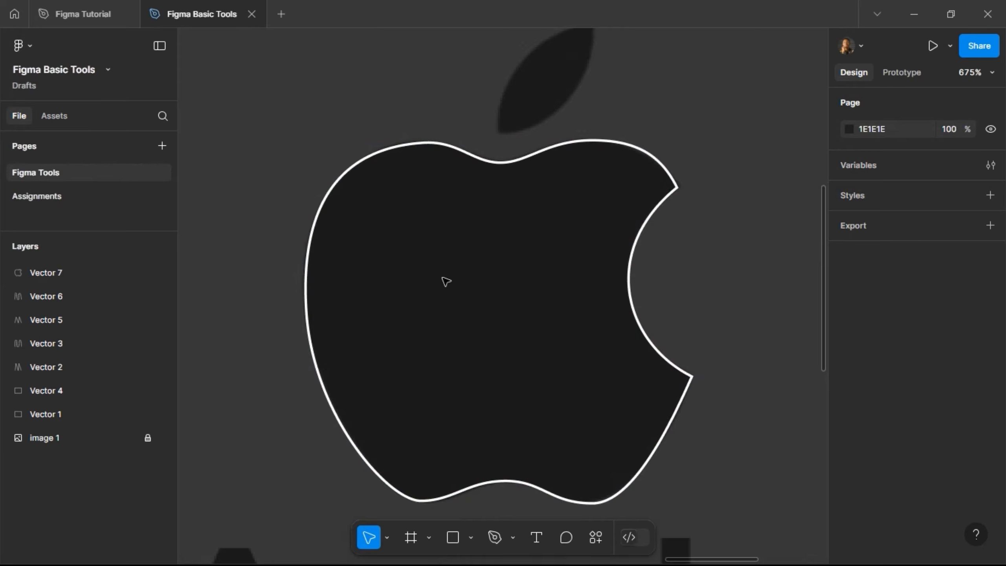
# Step: Trace the leaf with the Pen tool as a closed two-point curved path from its base (about X -331, Y -54) to its tip (about X -312, Y -76)
pyautogui.scroll(4, 610, 238)
pyautogui.keyDown('ctrl'); pyautogui.scroll(6, 566, 218); pyautogui.keyUp('ctrl')
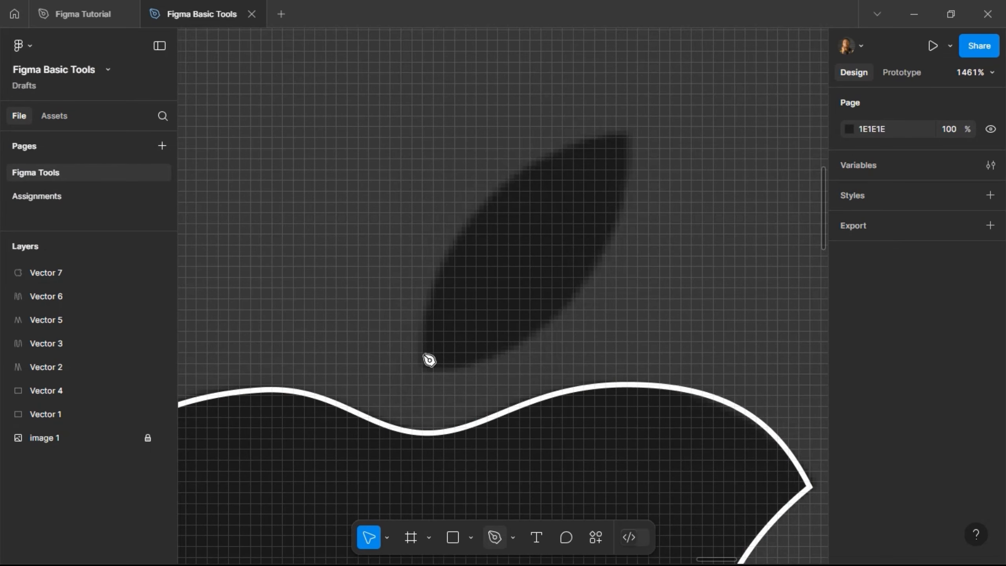
pyautogui.press('p')
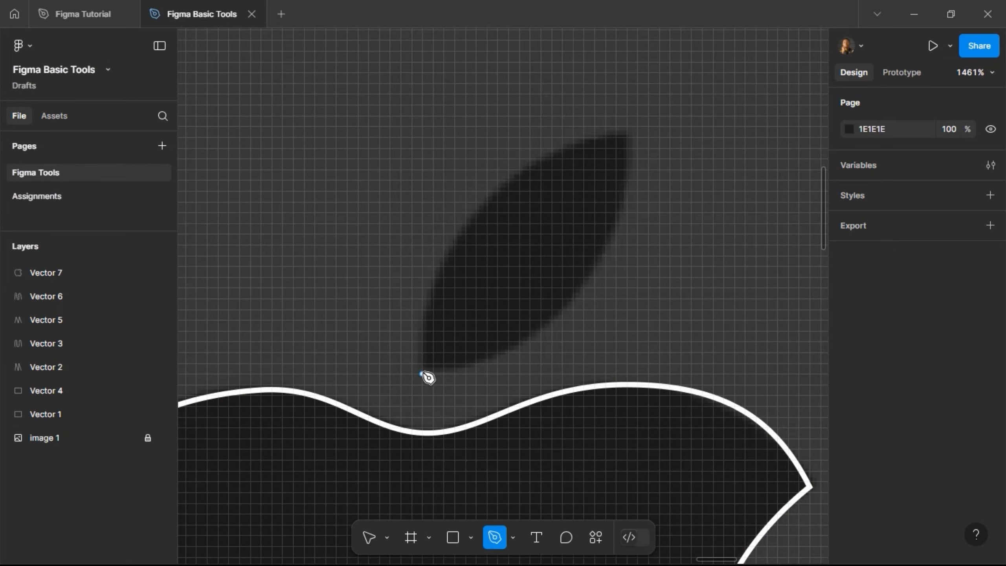
pyautogui.click(626, 137)
pyautogui.moveTo(627, 137); pyautogui.dragTo(605, 57)
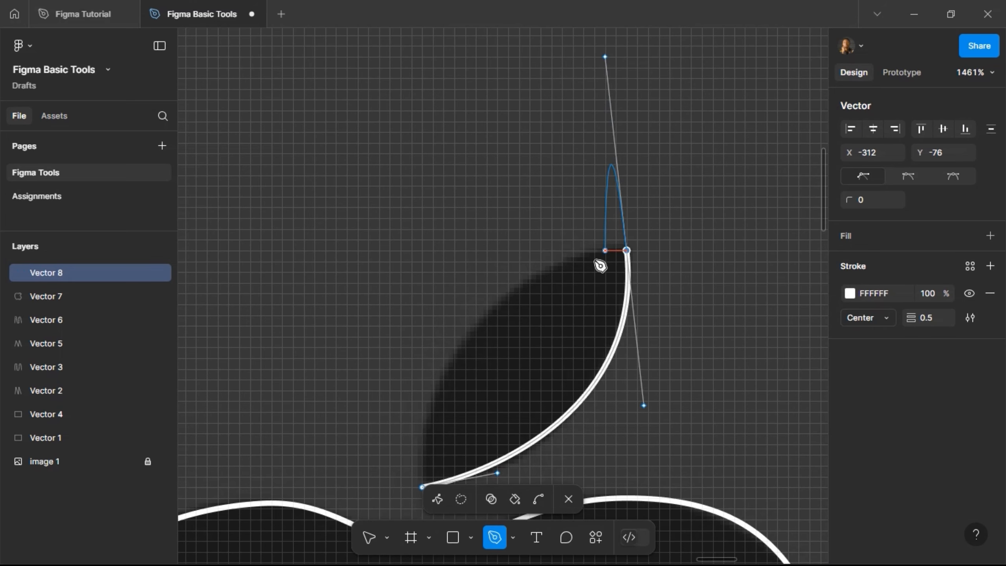
pyautogui.moveTo(426, 476); pyautogui.dragTo(428, 493)
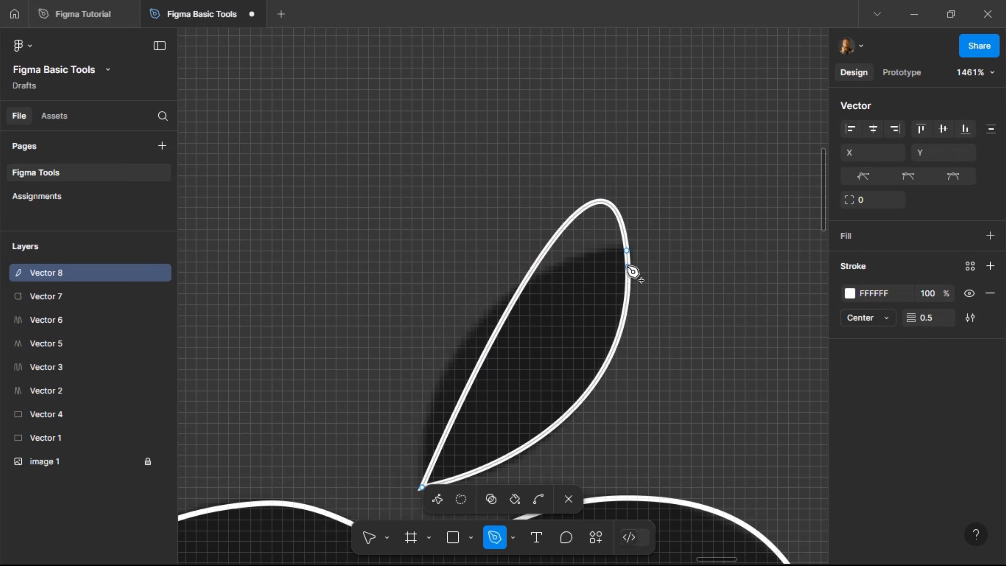
pyautogui.scroll(-5, 633, 272)
pyautogui.scroll(1, 617, 198)
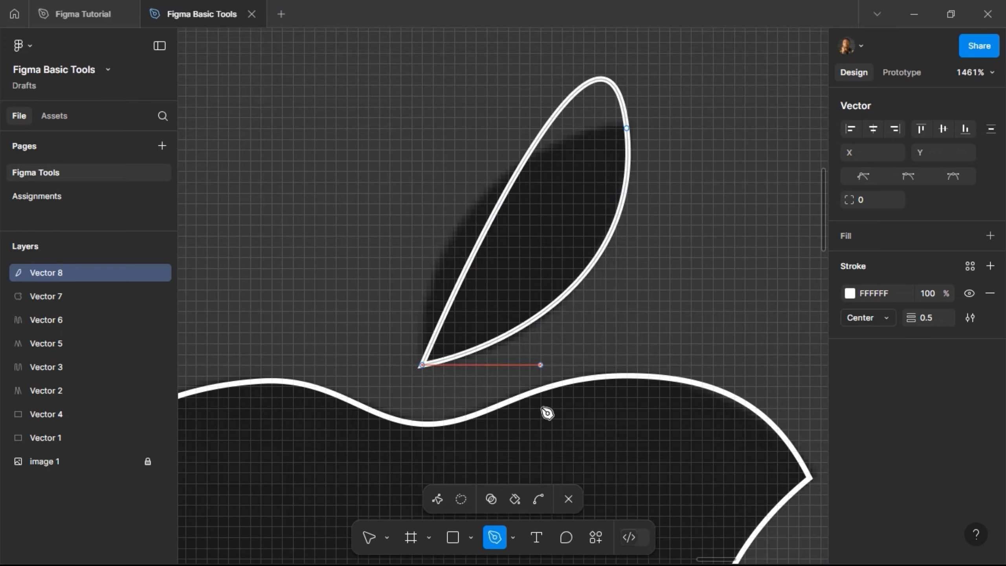
# Step: Remove the leaf tip's handles with the Bend tool and curve the left edge outward using only the base's upper handle, set vertical
pyautogui.click(540, 501)
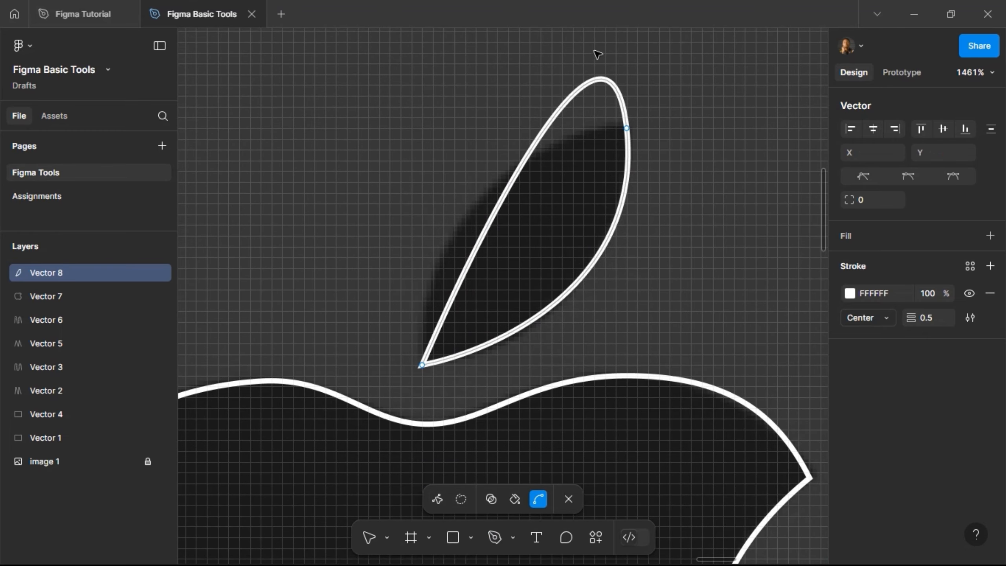
pyautogui.click(627, 129)
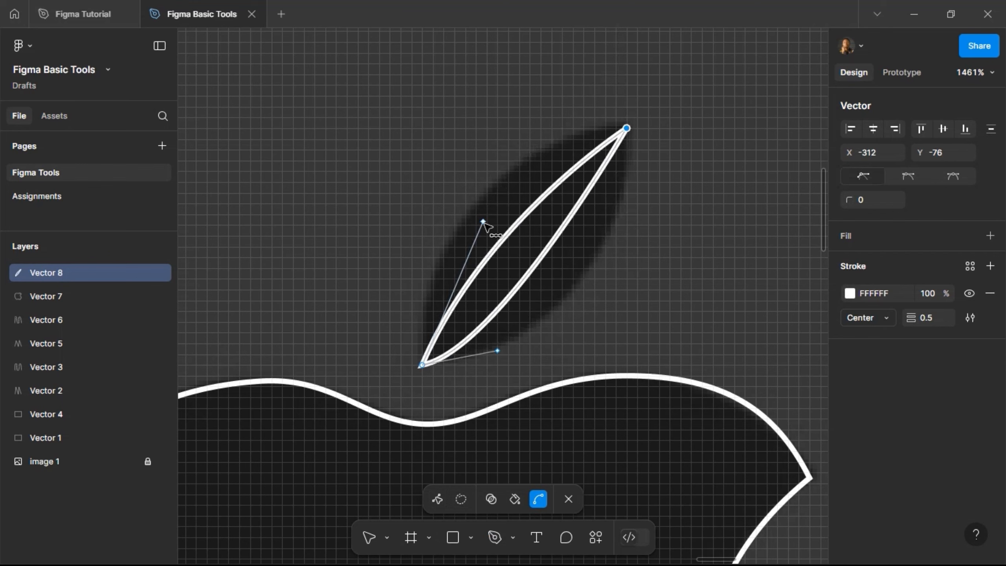
pyautogui.moveTo(483, 221); pyautogui.dragTo(443, 169)
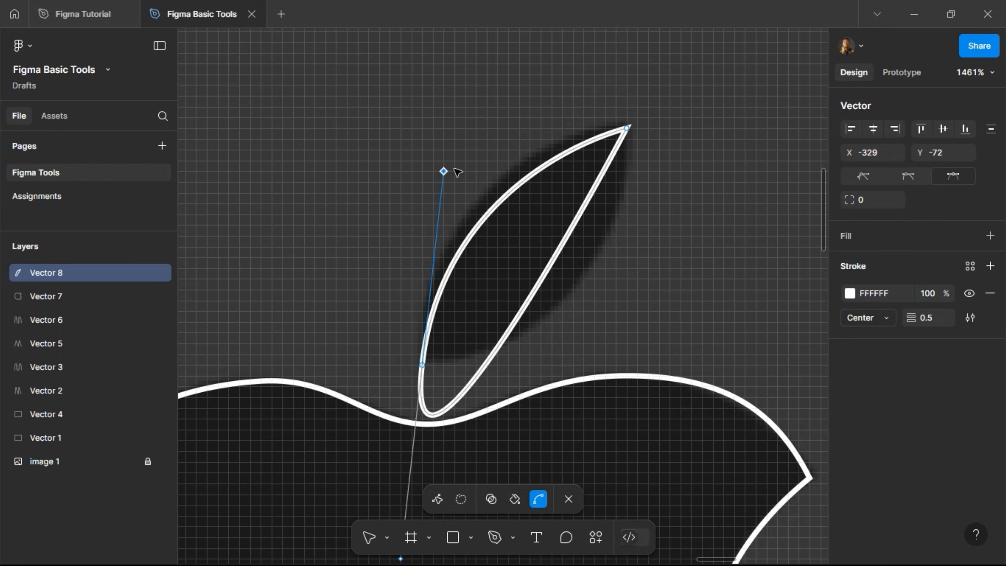
pyautogui.hotkey('ctrl', 'z')
pyautogui.moveTo(482, 220); pyautogui.dragTo(421, 149)
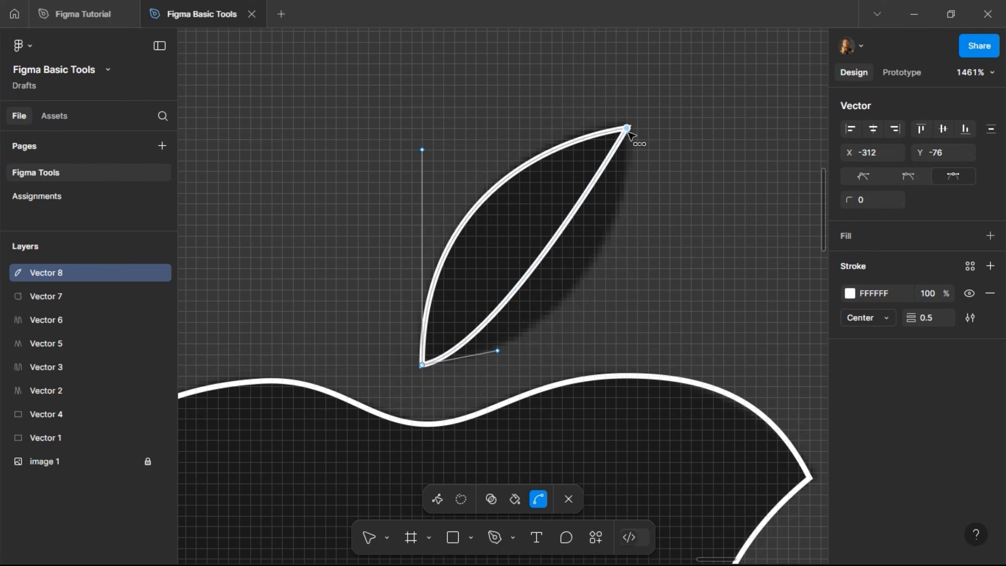
# Step: Remove the base's lower handle, then bend the leaf's right edge to the logo with independent handles at the tip and base
pyautogui.click(498, 351)
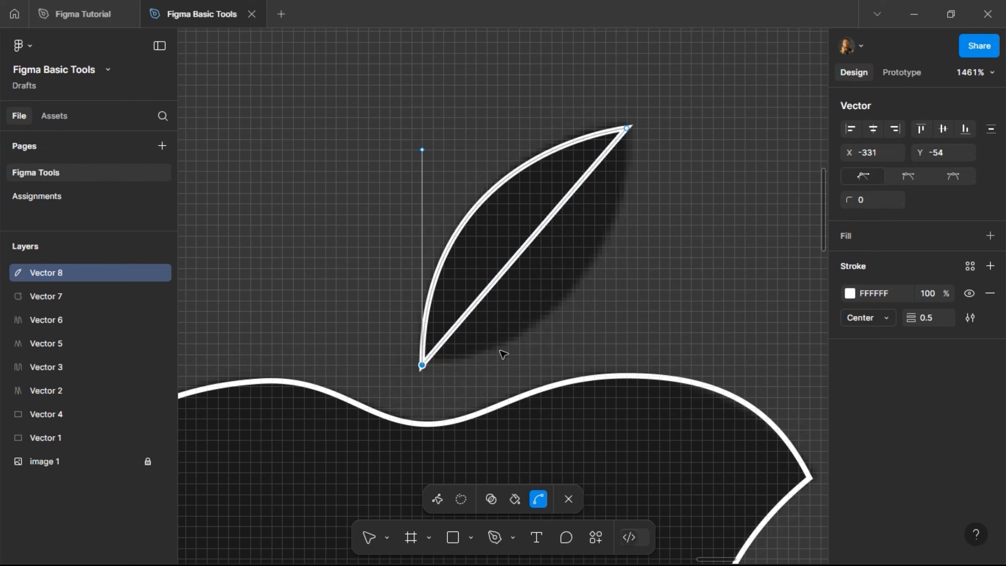
pyautogui.click(511, 262)
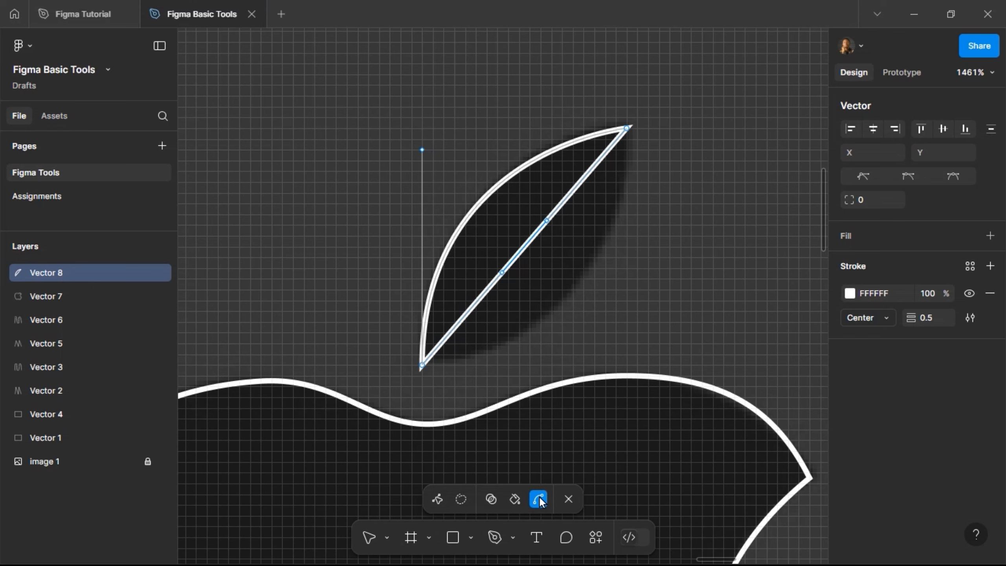
pyautogui.moveTo(554, 225); pyautogui.dragTo(605, 270)
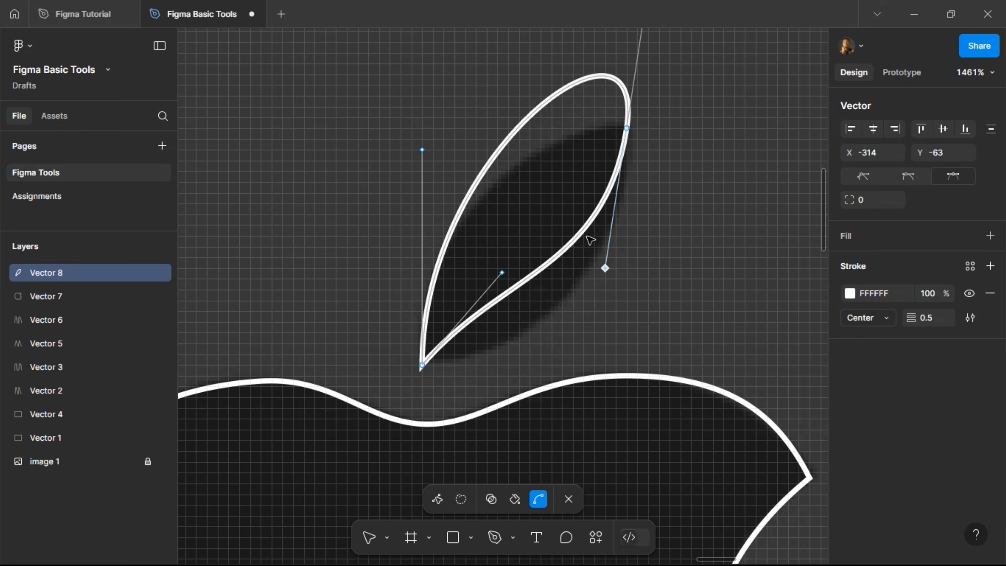
pyautogui.hotkey('ctrl', 'z')
pyautogui.moveTo(549, 225); pyautogui.dragTo(633, 315)
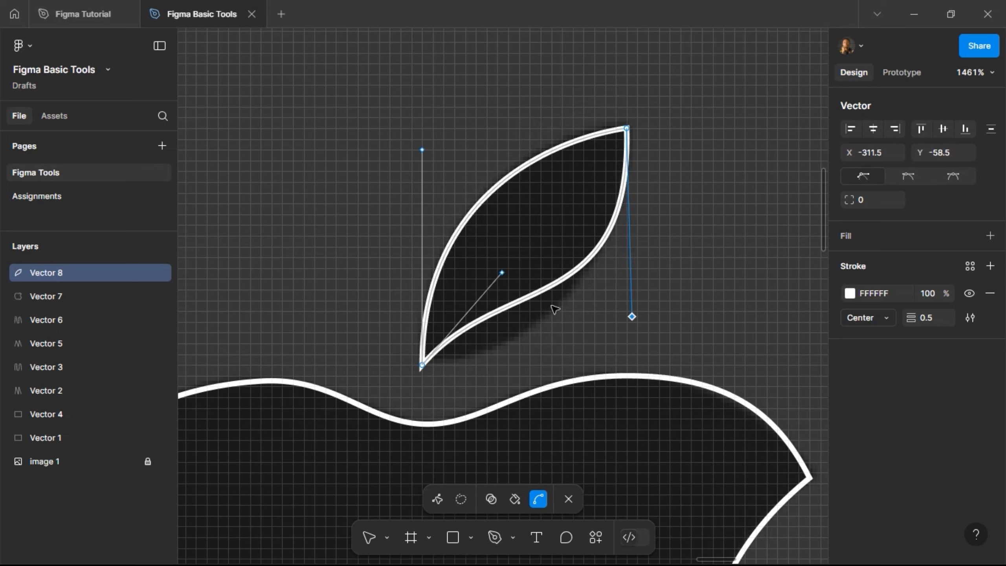
pyautogui.moveTo(502, 274); pyautogui.dragTo(484, 367)
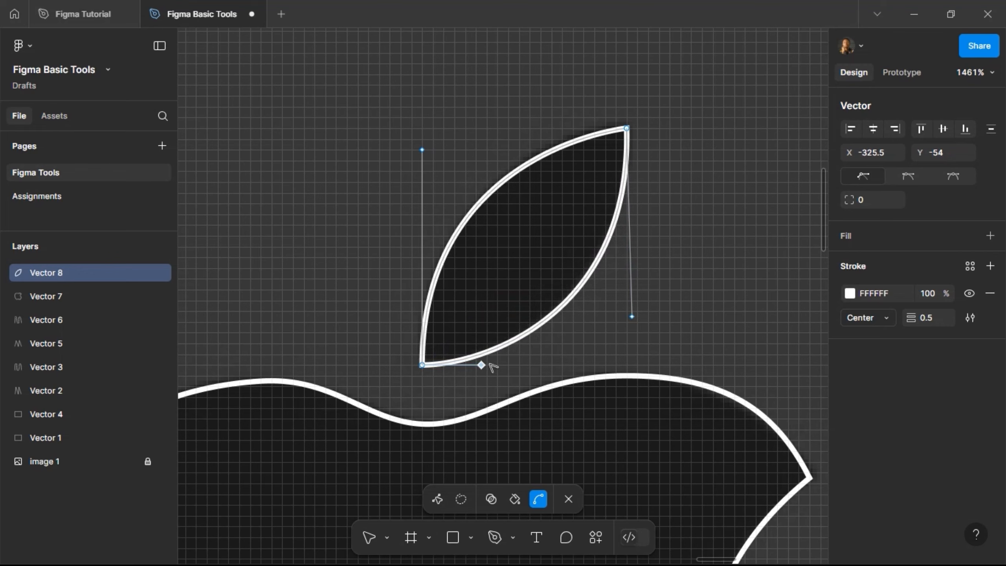
pyautogui.moveTo(632, 318); pyautogui.dragTo(626, 300)
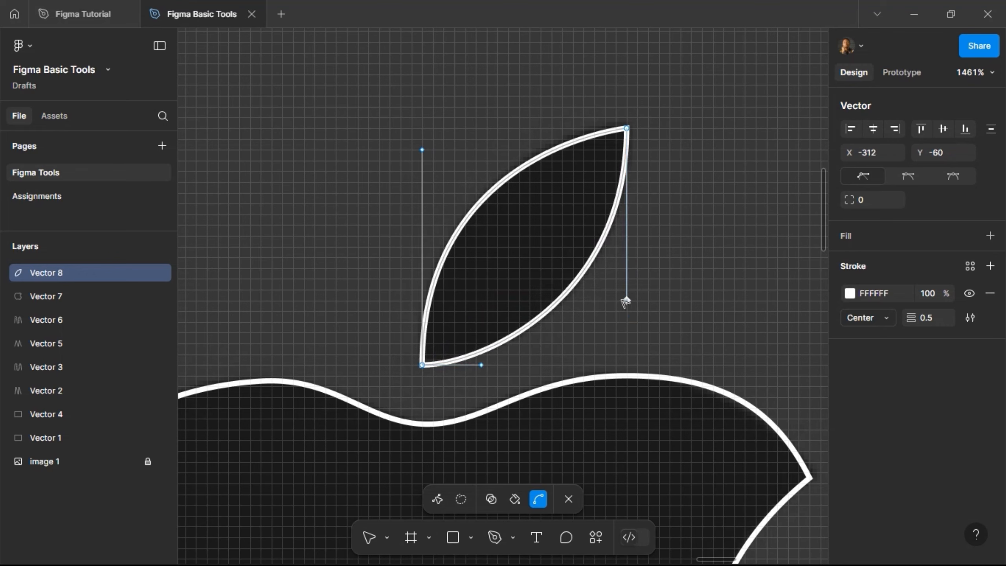
# Step: Refine the leaf's left edge by giving the tip an independent second handle and adjusting it together with the base's upper handle
pyautogui.click(548, 156)
pyautogui.click(548, 157)
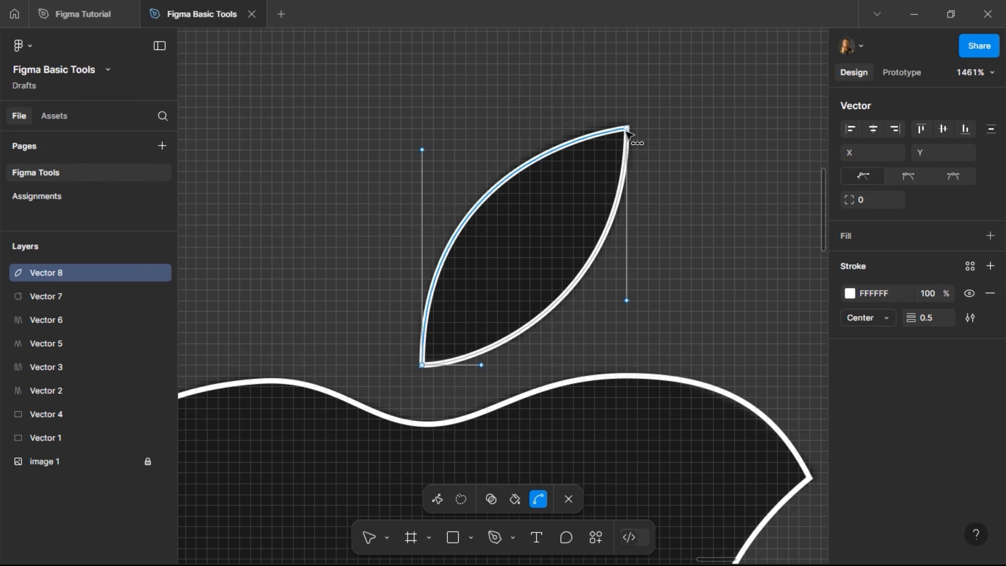
pyautogui.moveTo(630, 135); pyautogui.dragTo(634, 143)
pyautogui.scroll(-3, 636, 148)
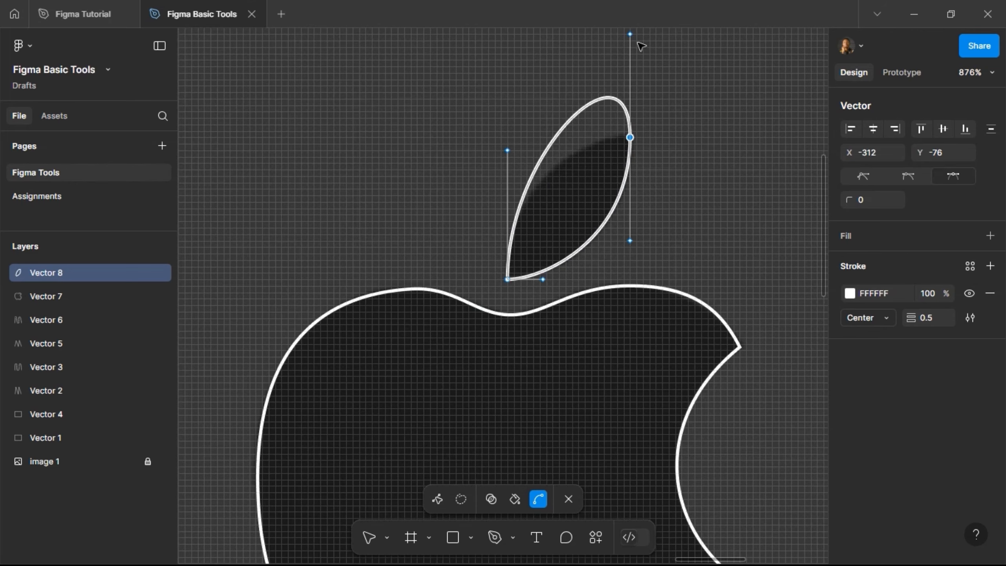
pyautogui.moveTo(631, 35); pyautogui.dragTo(589, 148)
pyautogui.scroll(5, 593, 135)
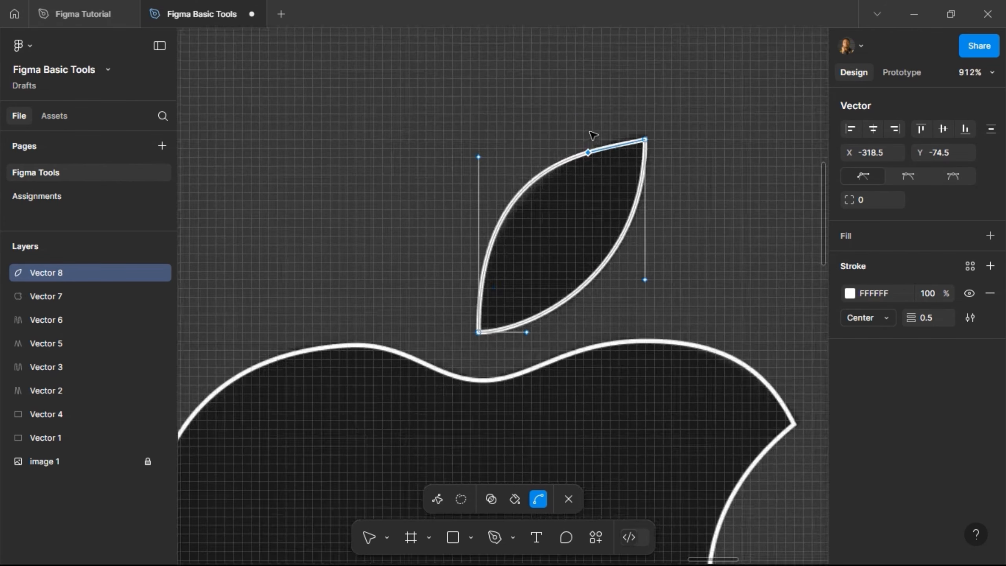
pyautogui.moveTo(431, 169); pyautogui.dragTo(449, 188)
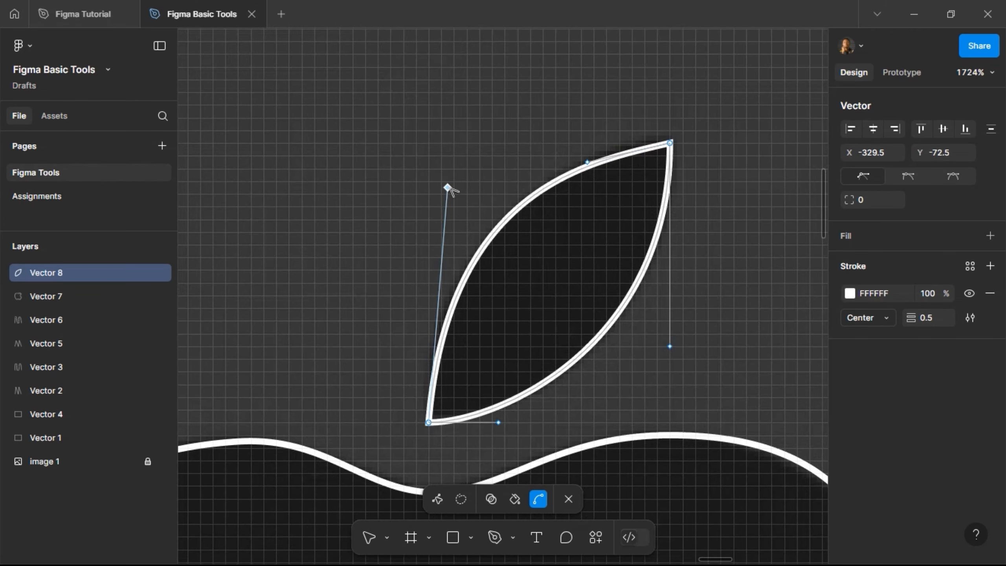
pyautogui.moveTo(589, 167)
pyautogui.mouseDown()
pyautogui.moveTo(574, 162)
pyautogui.moveTo(583, 153)
pyautogui.mouseUp()
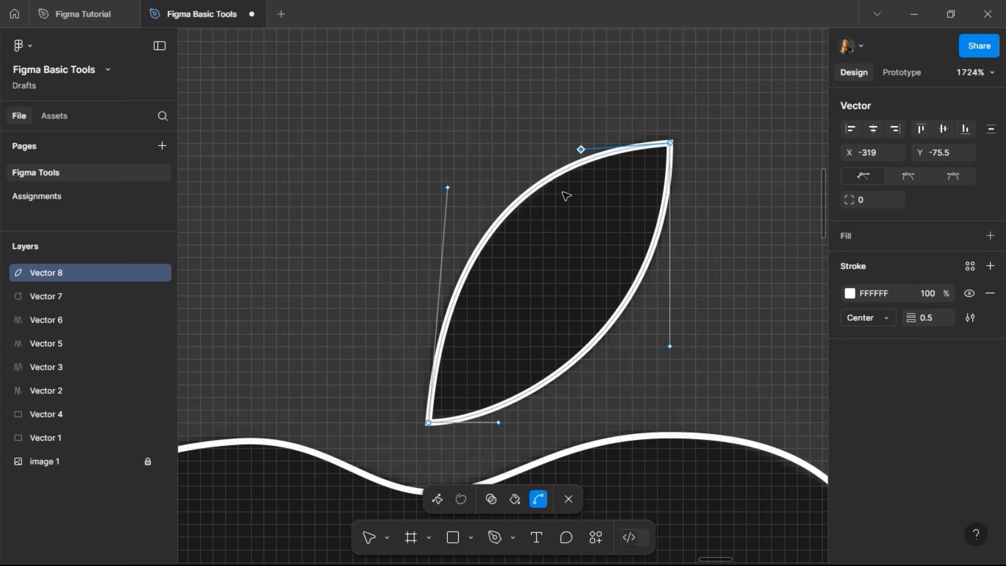
# Step: Finish editing the leaf and move the apple body and leaf outlines together onto the empty canvas beside the reference image's right edge
pyautogui.scroll(-10, 567, 190)
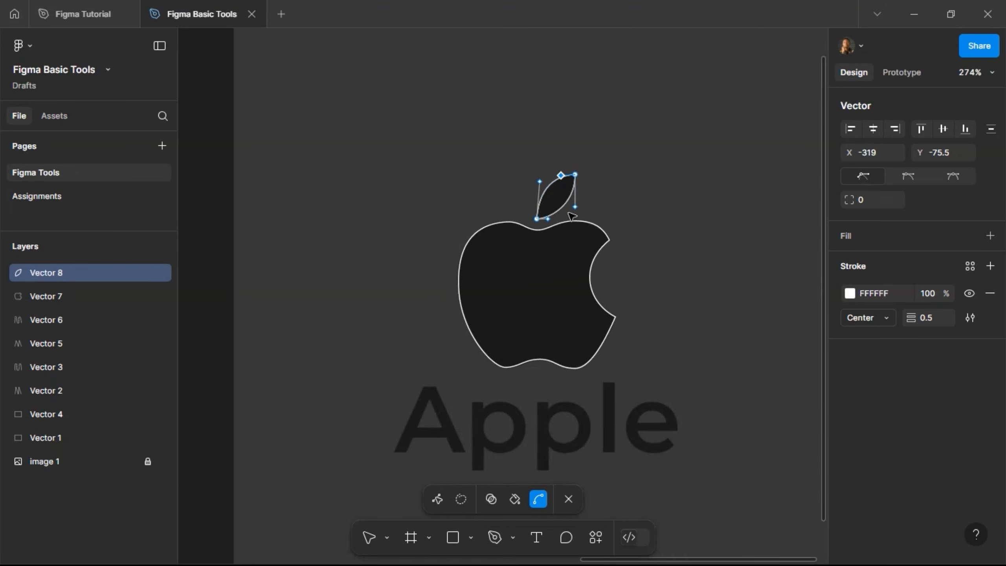
pyautogui.press('Escape')
pyautogui.click(411, 263)
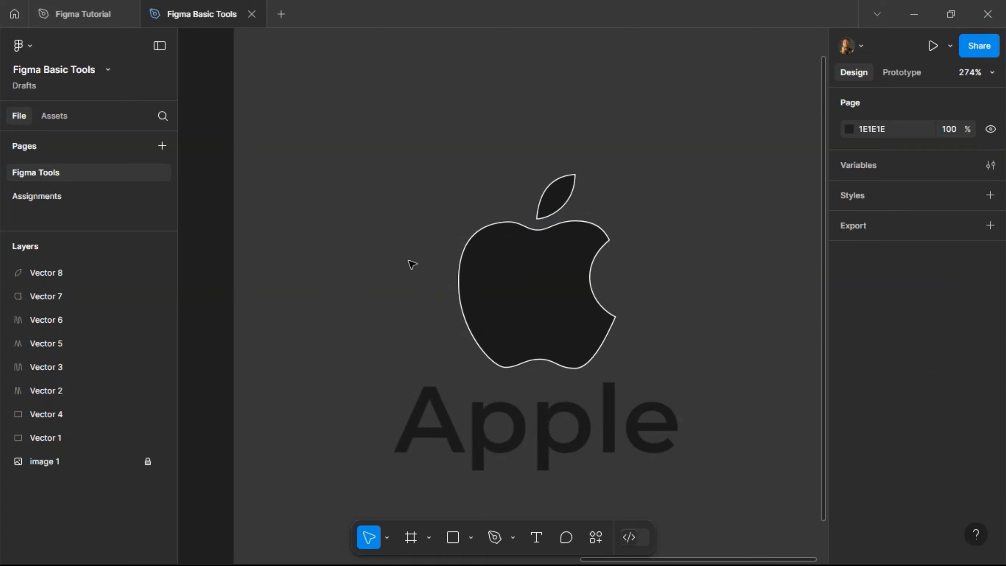
pyautogui.scroll(-2, 405, 210)
pyautogui.scroll(-3, 405, 212)
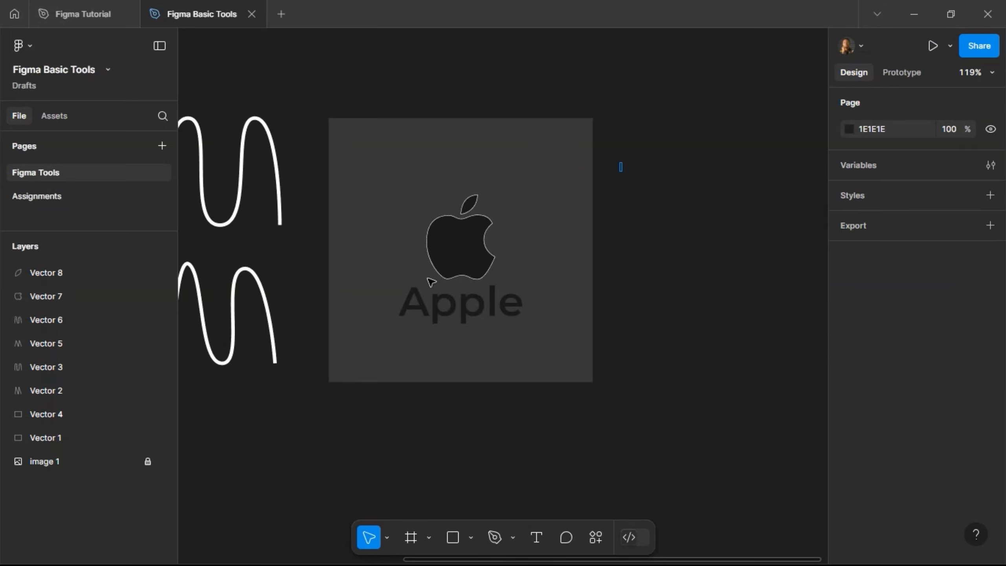
pyautogui.moveTo(621, 163); pyautogui.dragTo(490, 247)
pyautogui.moveTo(392, 308); pyautogui.dragTo(391, 313)
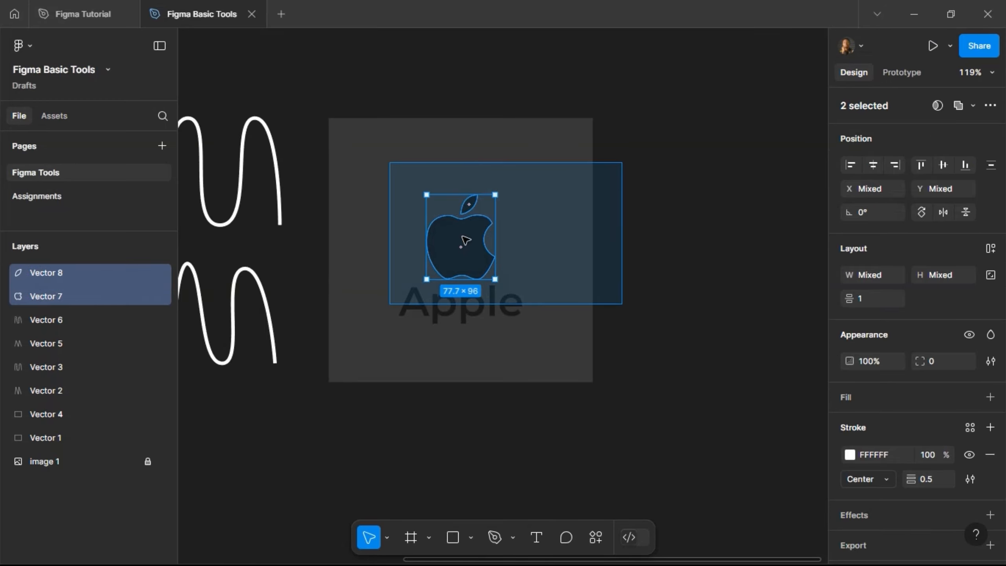
pyautogui.moveTo(462, 235); pyautogui.dragTo(652, 234)
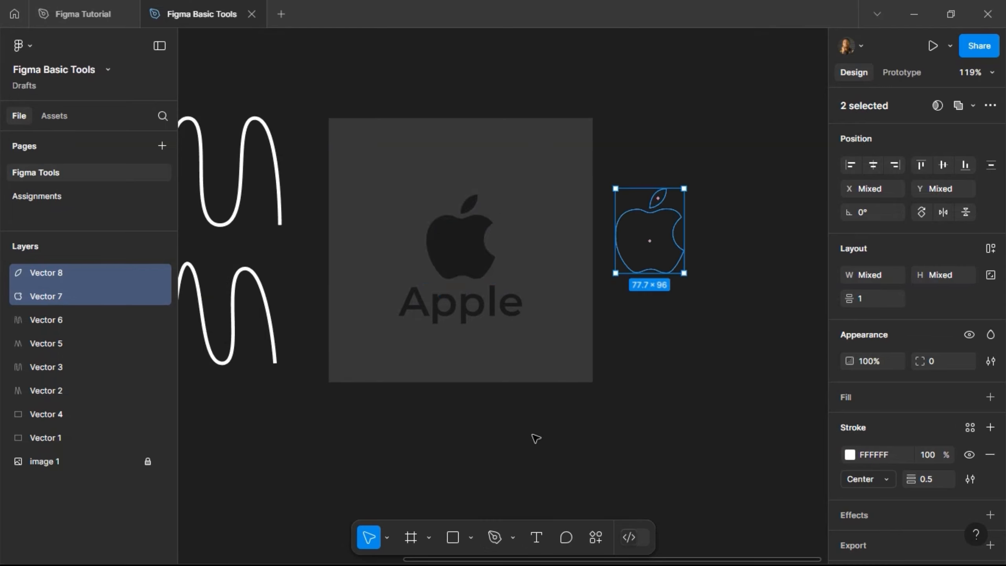
# Step: Fill the apple body and the leaf with the Paint bucket in vector editing, and finish editing both shapes
pyautogui.press('Return')
pyautogui.scroll(5, 673, 198)
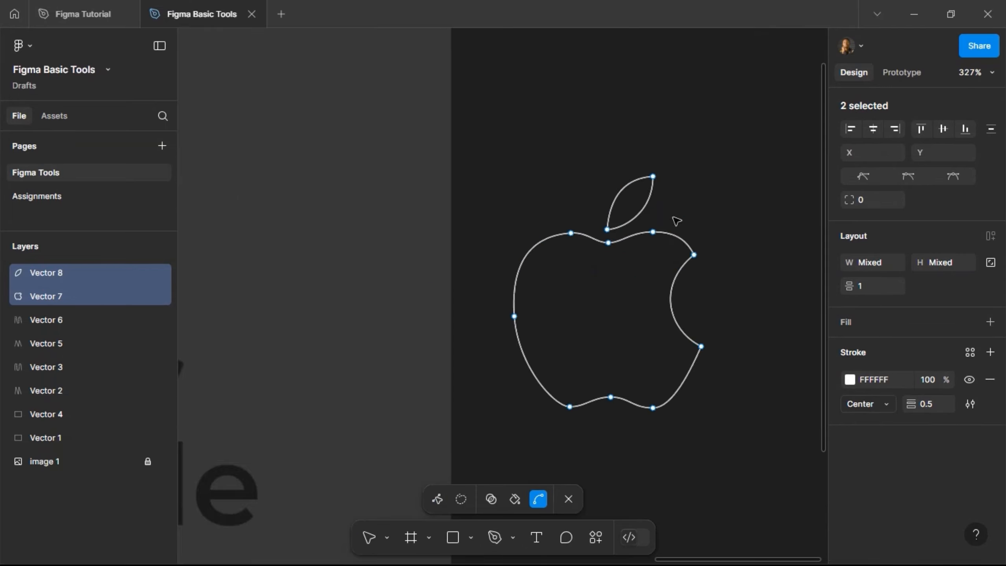
pyautogui.click(514, 501)
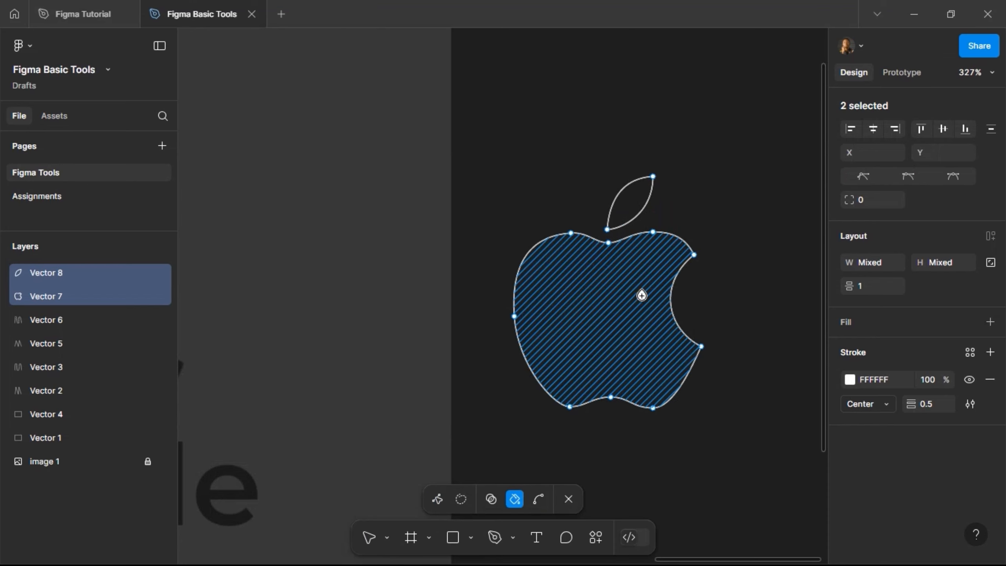
pyautogui.click(623, 315)
pyautogui.click(633, 200)
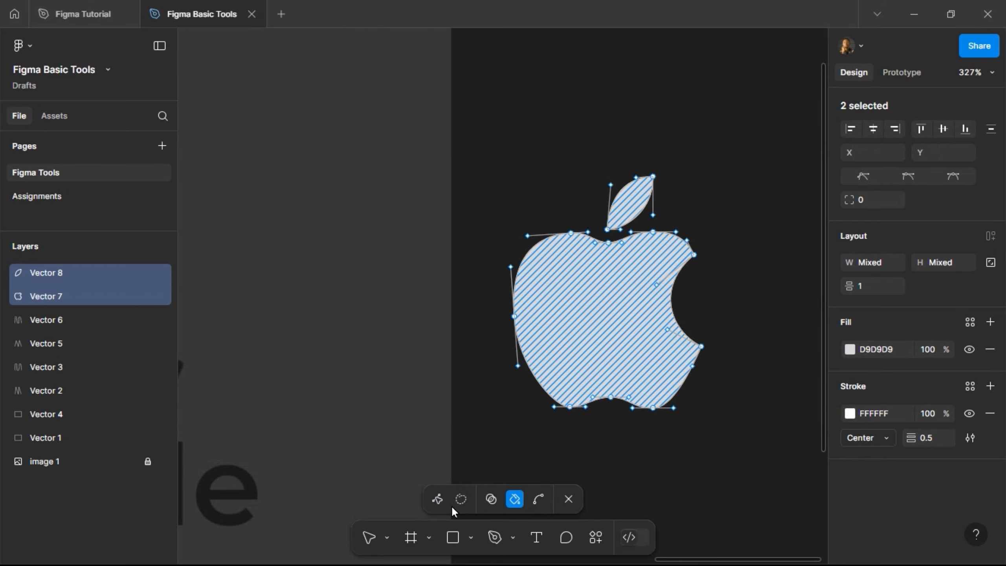
pyautogui.click(438, 501)
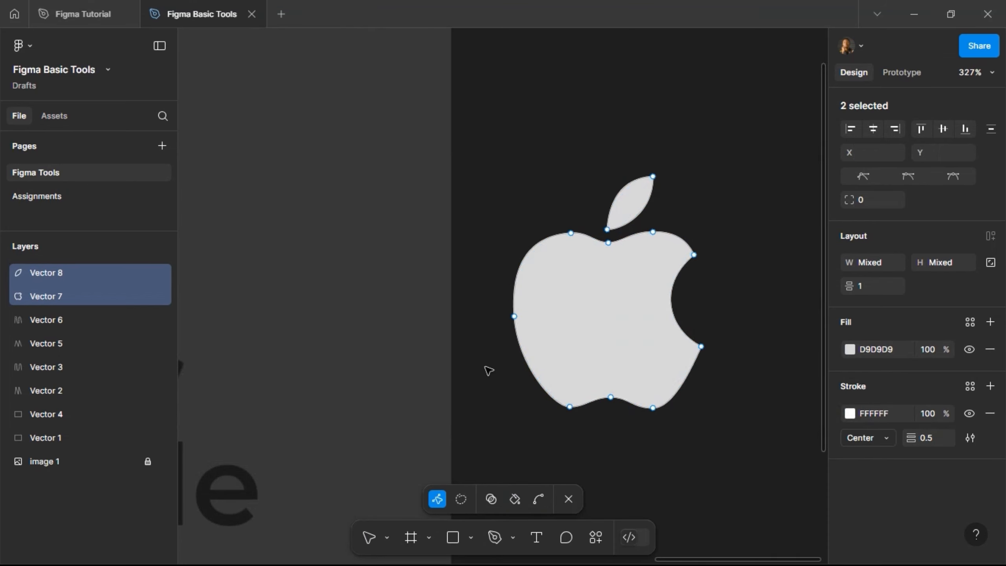
pyautogui.press('Escape')
pyautogui.press('Escape')
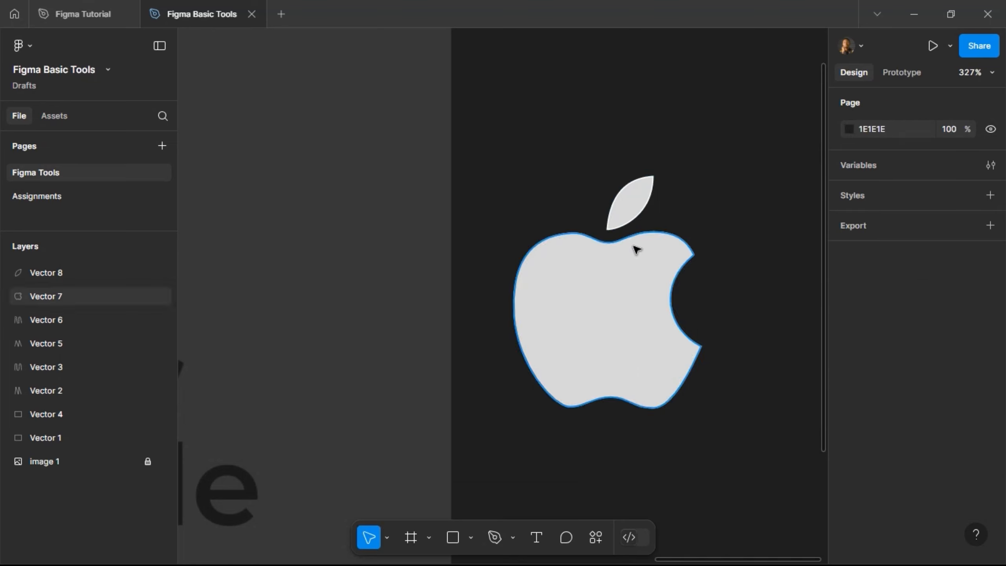
# Step: Move the filled apple body and leaf together back over the logo in the reference image
pyautogui.scroll(-6, 636, 249)
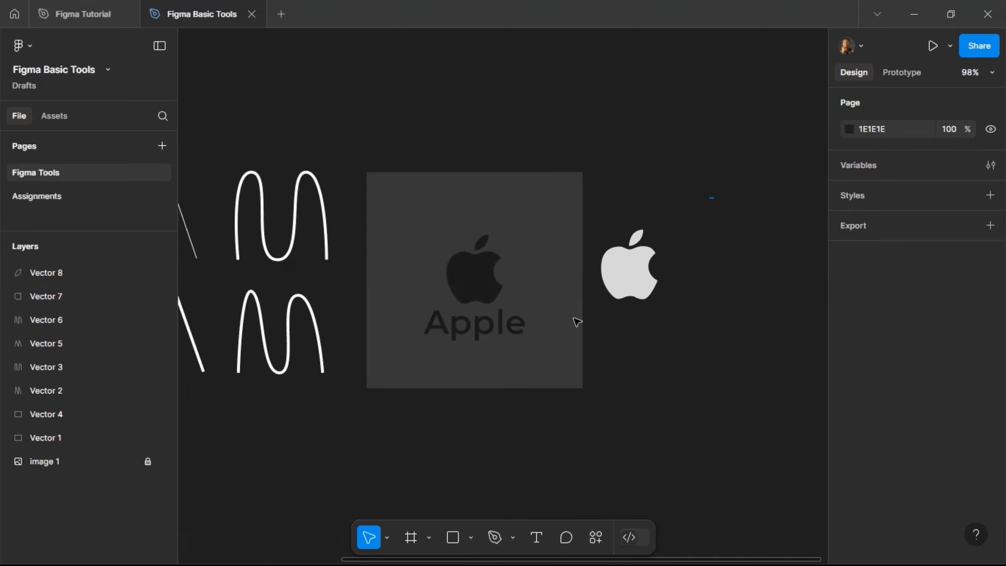
pyautogui.moveTo(577, 322); pyautogui.dragTo(549, 339)
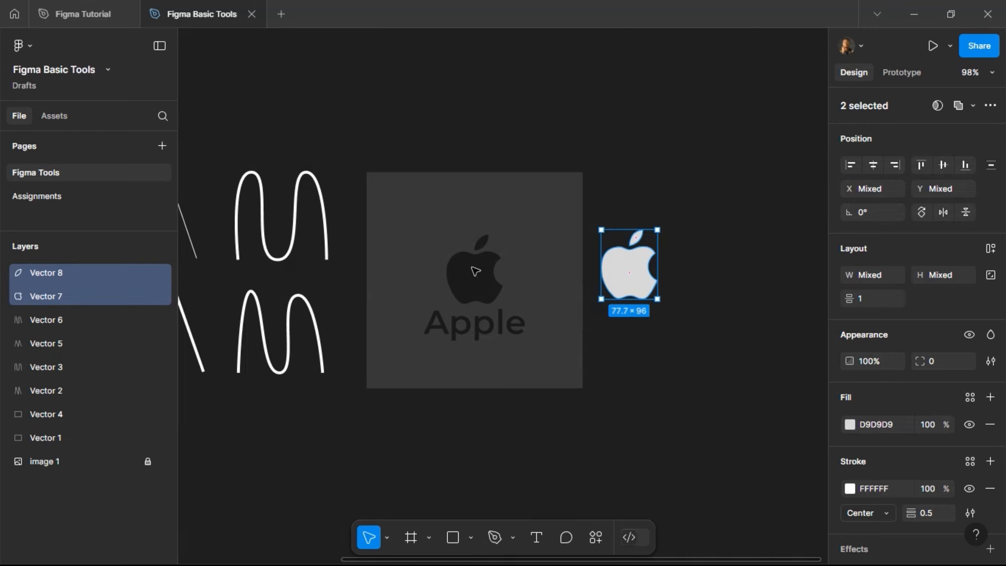
pyautogui.moveTo(634, 270); pyautogui.dragTo(487, 268)
# Step: Add the text "Apple" below the reference image's wordmark and set its font size to 32
pyautogui.scroll(5, 491, 351)
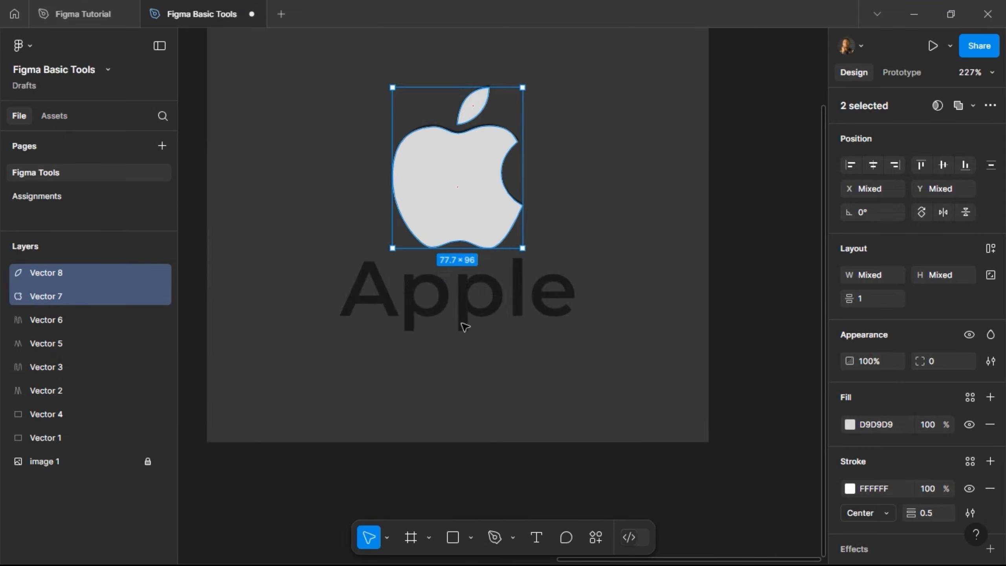
pyautogui.click(532, 537)
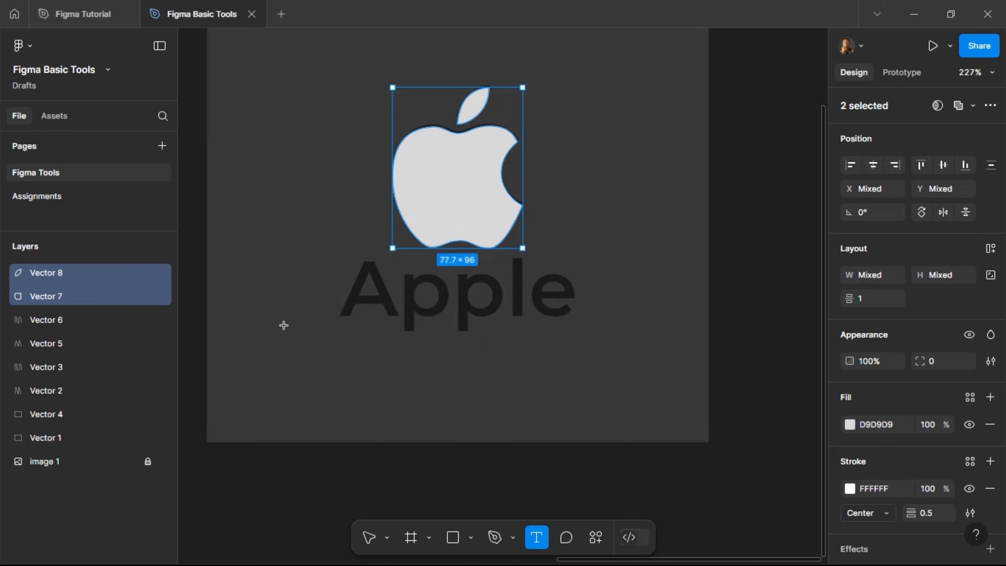
pyautogui.click(337, 359)
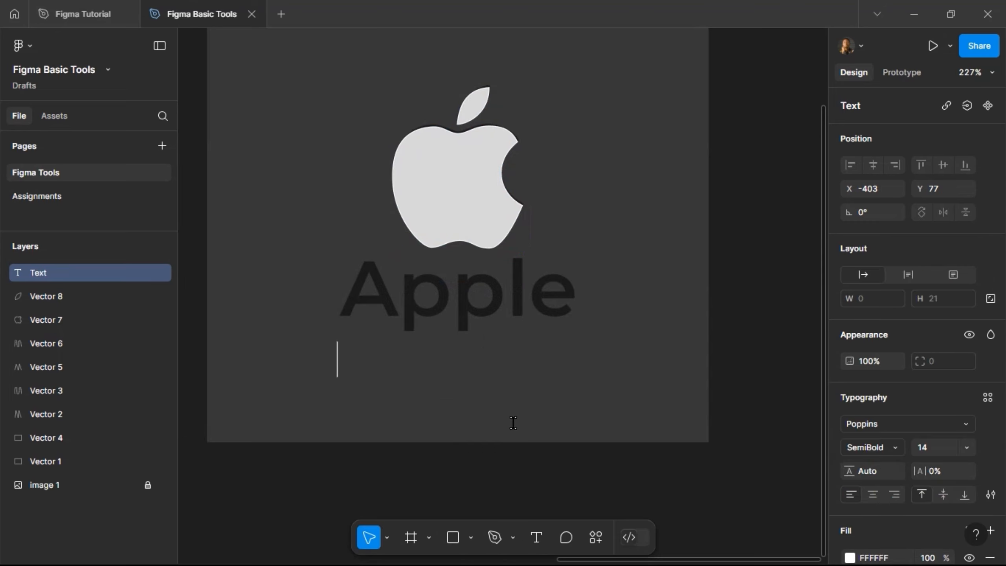
pyautogui.write('Apple')
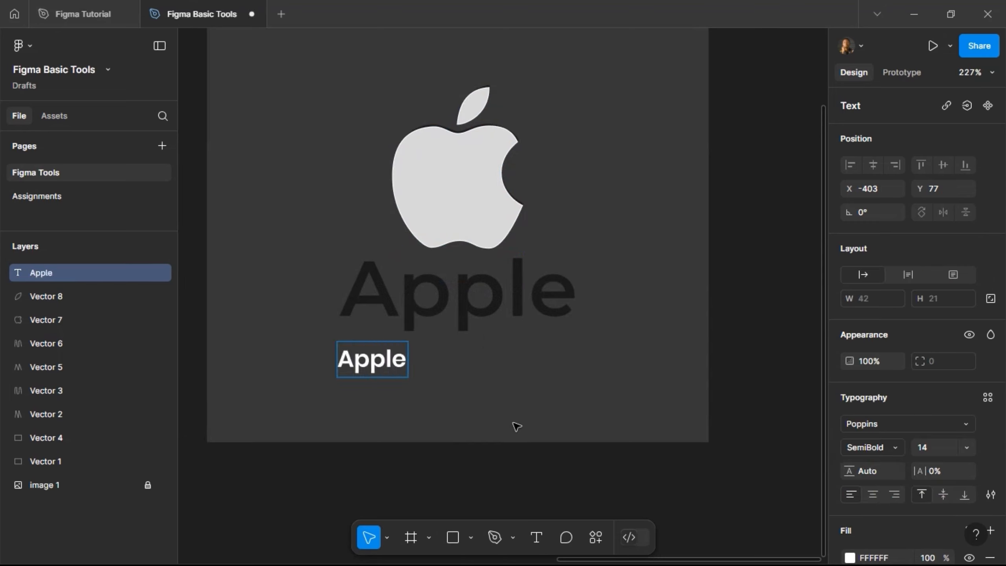
pyautogui.press('Escape')
pyautogui.click(938, 448)
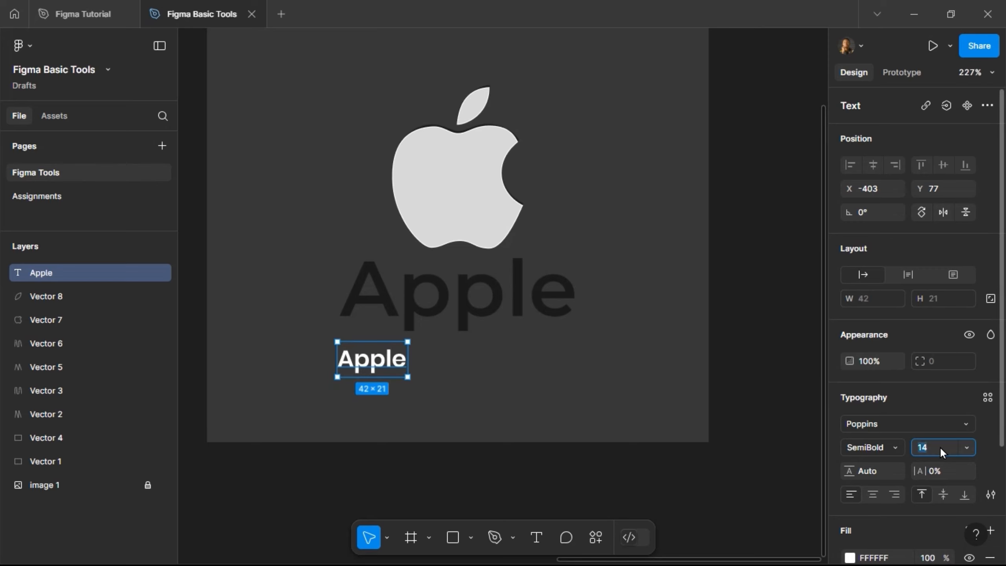
pyautogui.press('Return')
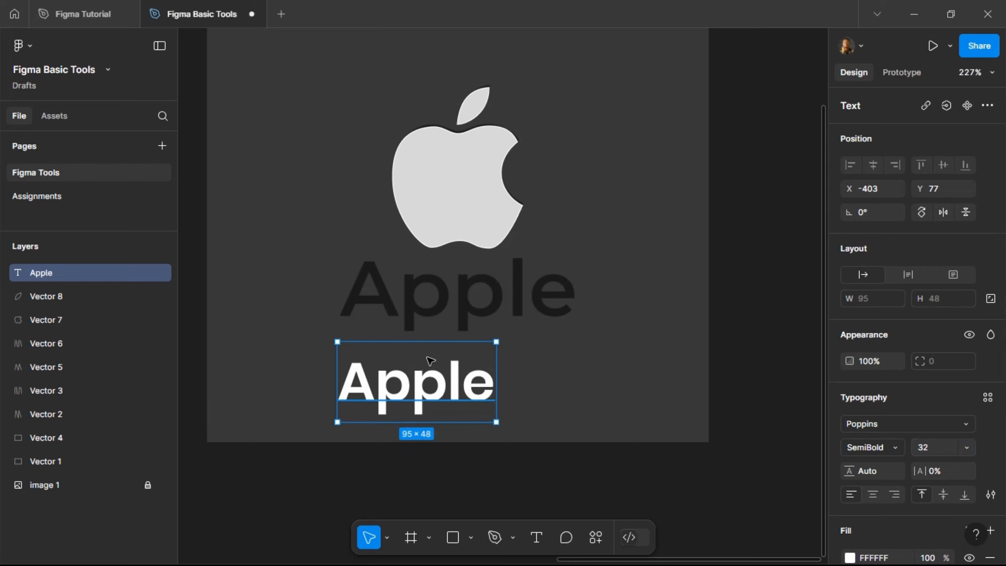
# Step: Position the Apple text over the reference wordmark, with its font size set to 48 and its weight to Regular
pyautogui.moveTo(423, 394); pyautogui.dragTo(473, 301)
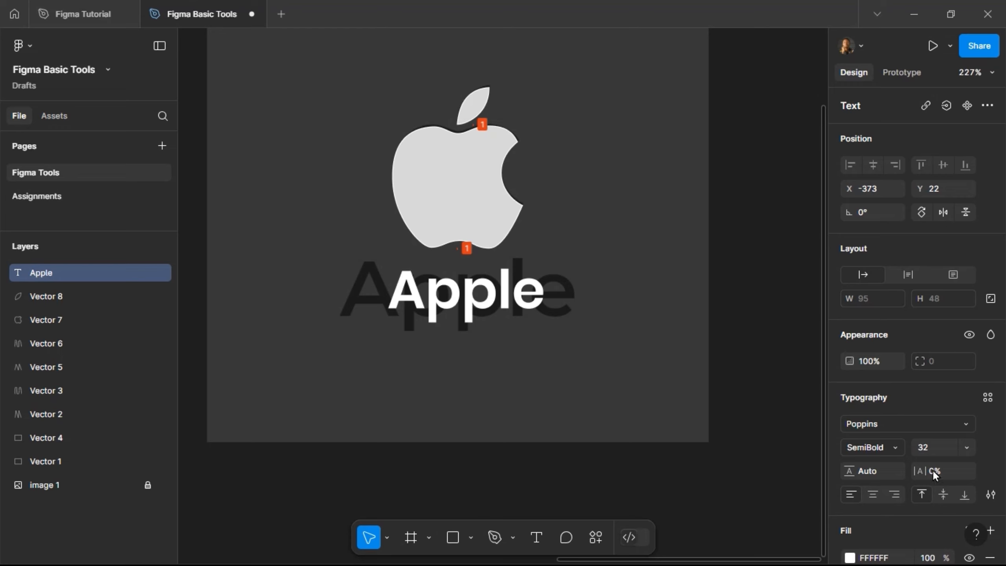
pyautogui.click(935, 449)
pyautogui.write('48')
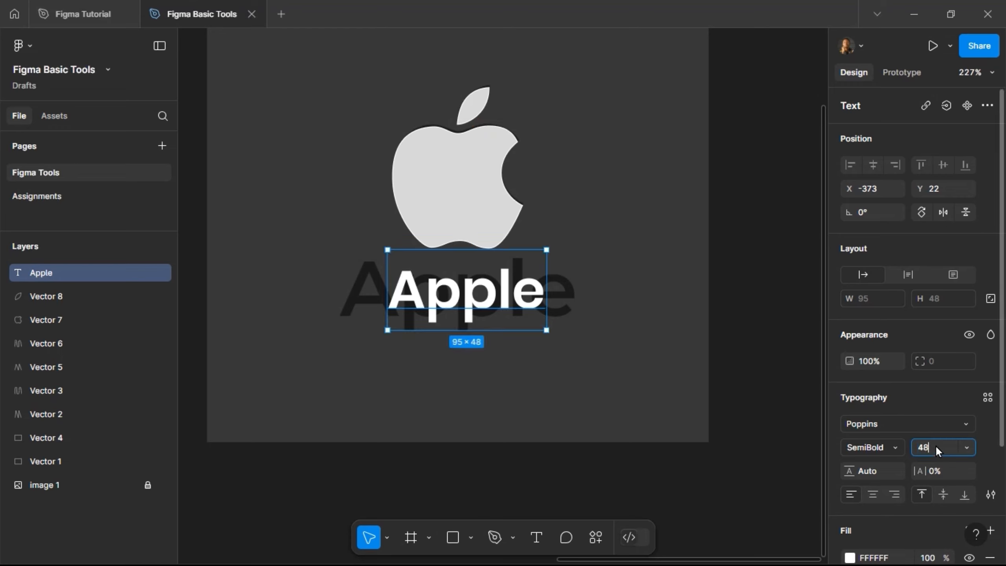
pyautogui.press('Return')
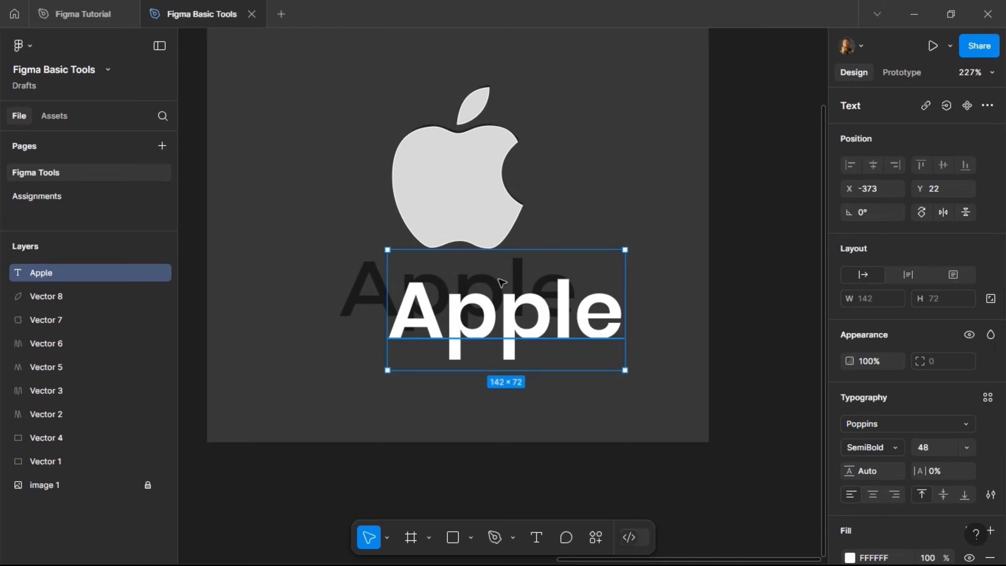
pyautogui.moveTo(493, 276)
pyautogui.mouseDown()
pyautogui.moveTo(489, 263)
pyautogui.moveTo(510, 286)
pyautogui.mouseUp()
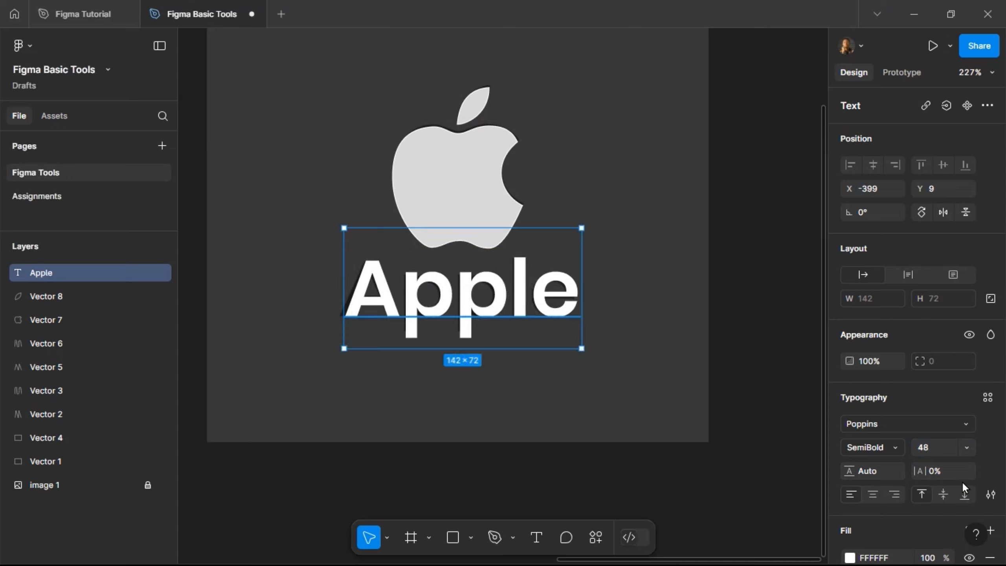
pyautogui.click(904, 445)
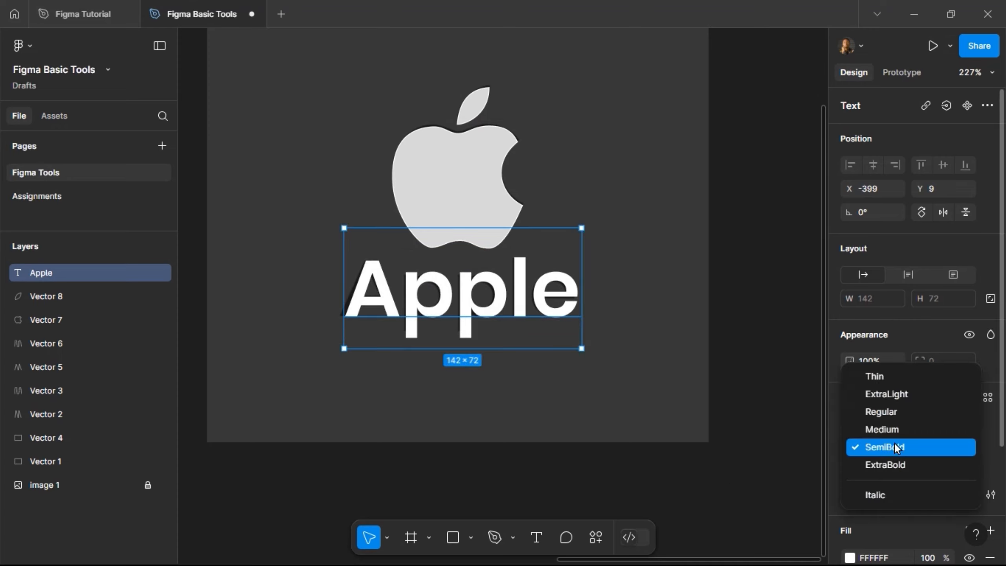
pyautogui.click(892, 411)
# Step: Move the apple body, leaf and Apple text together to the right of the reference image, and delete the reference layer image 1
pyautogui.scroll(-3, 560, 195)
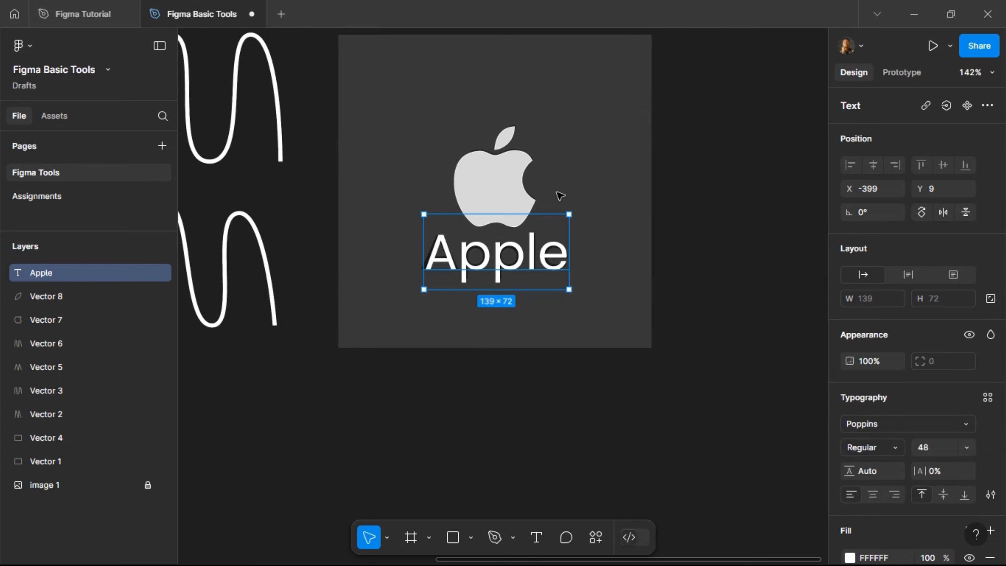
pyautogui.click(508, 140)
pyautogui.keyDown('shift'); pyautogui.click(505, 243); pyautogui.keyUp('shift')
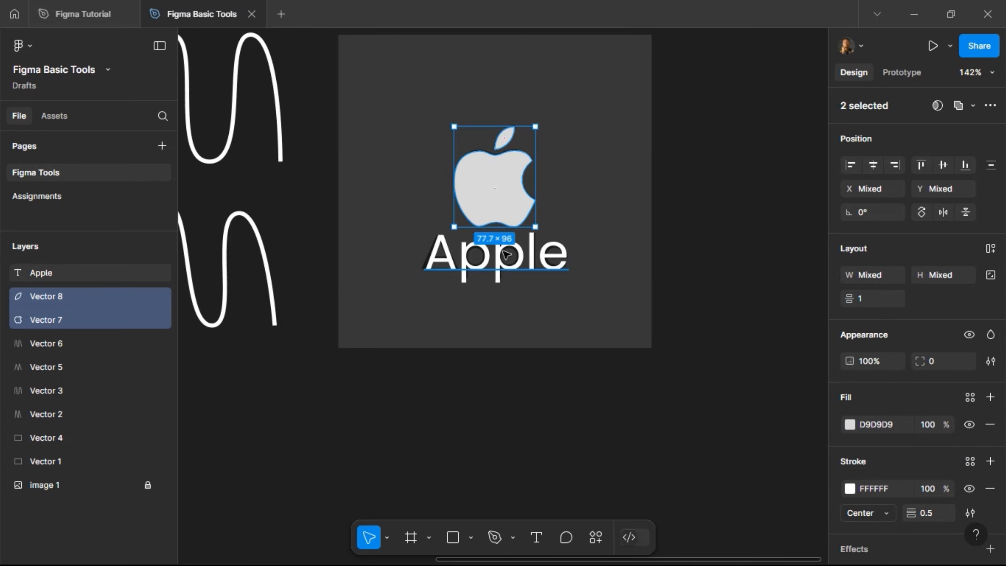
pyautogui.moveTo(505, 253); pyautogui.dragTo(745, 230)
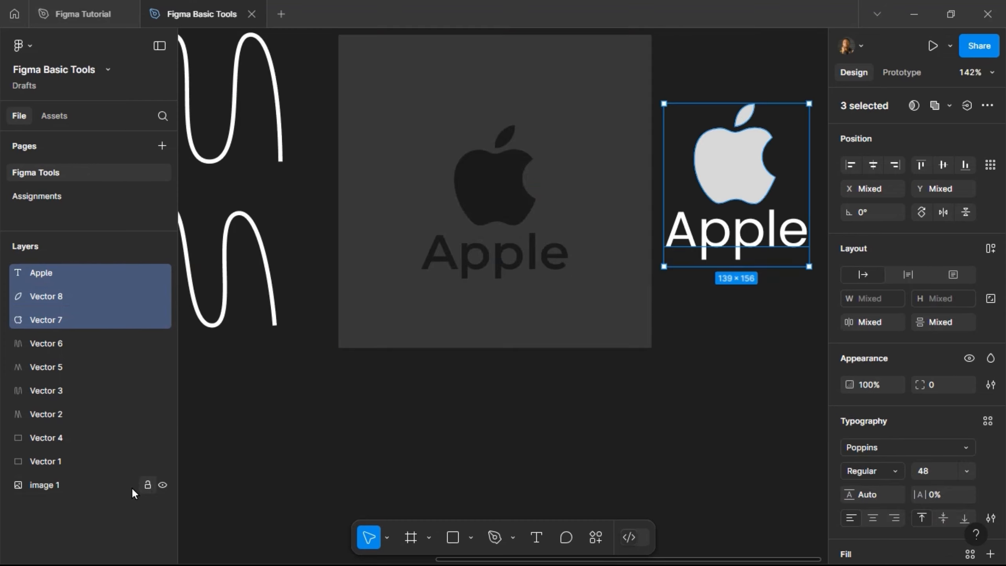
pyautogui.click(121, 490)
pyautogui.press('Delete')
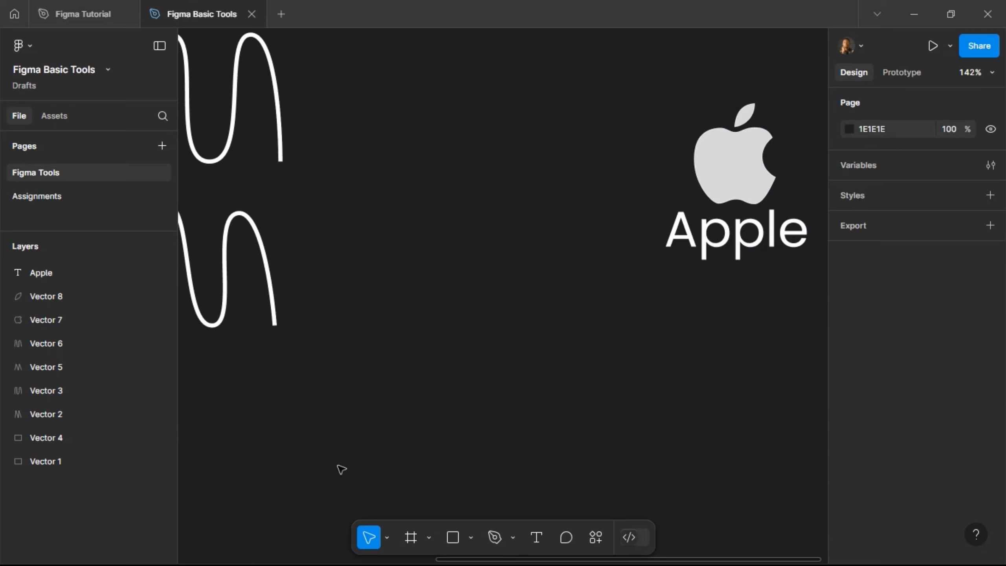
# Step: Move the complete Apple logo with its text closer to the curved wavy lines and deselect it
pyautogui.scroll(-3, 476, 231)
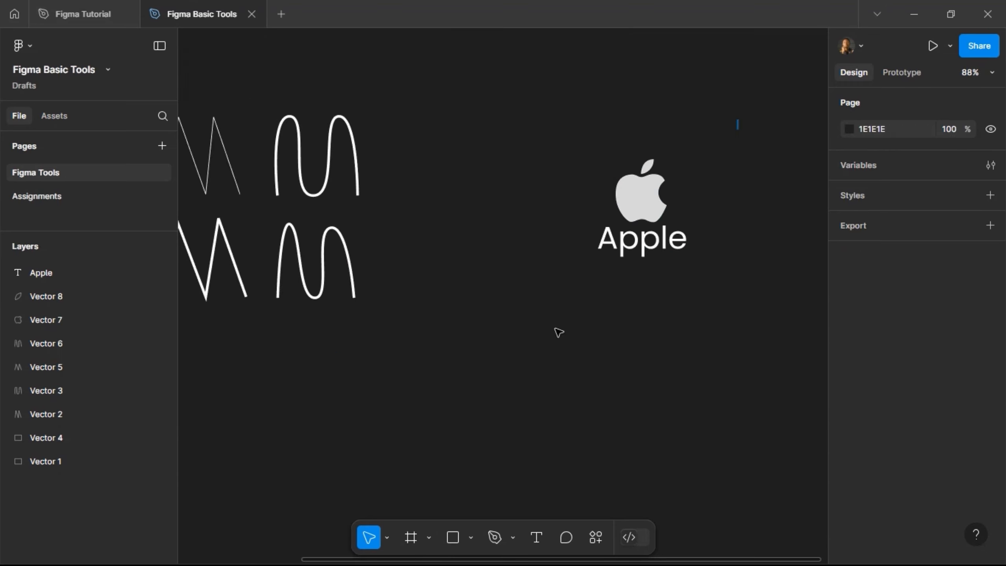
pyautogui.moveTo(541, 355); pyautogui.dragTo(560, 341)
pyautogui.moveTo(642, 209); pyautogui.dragTo(491, 218)
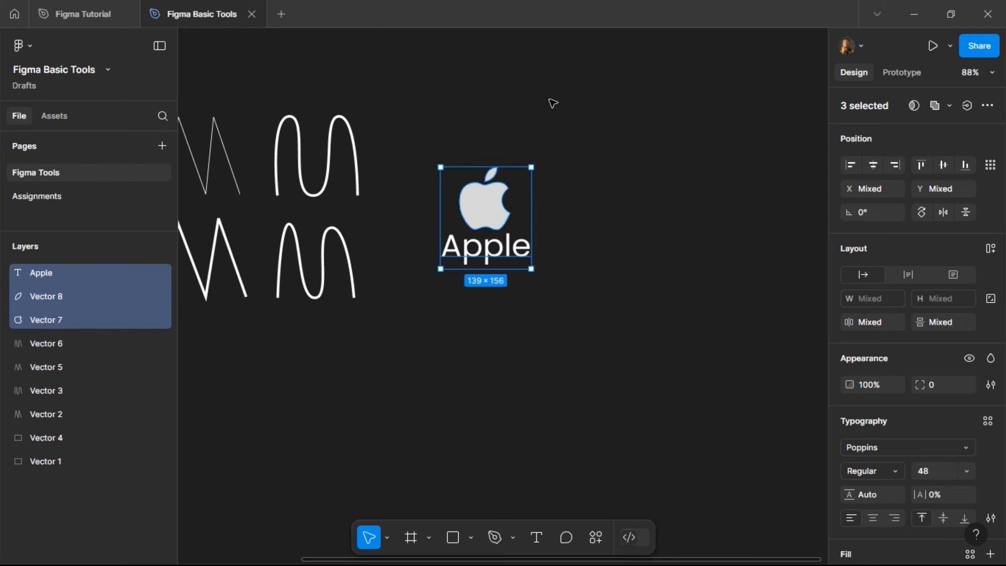
pyautogui.click(596, 156)
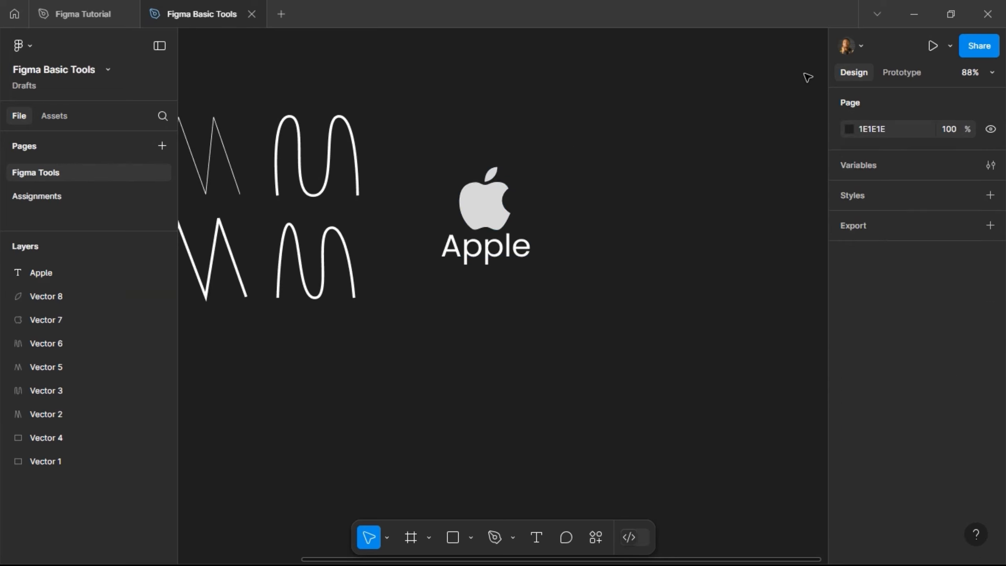